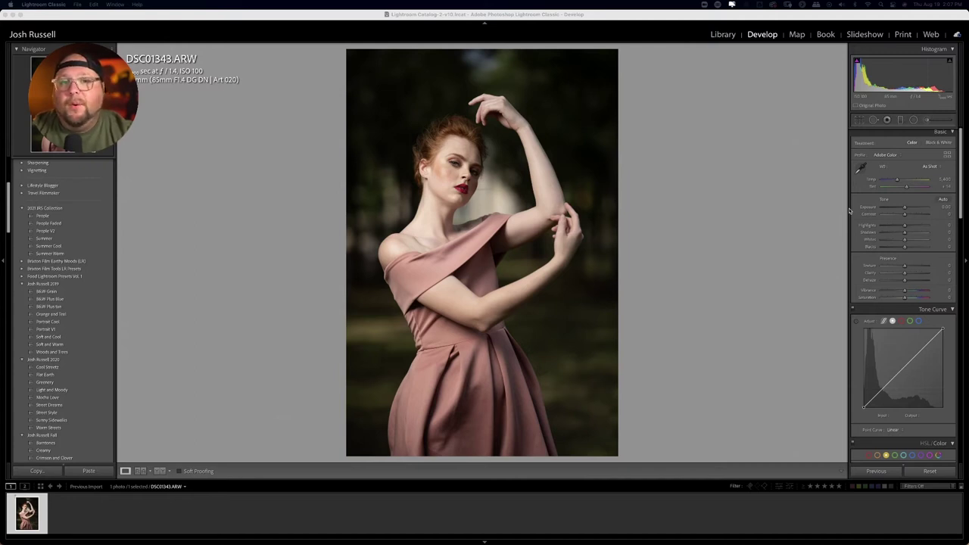
Lower Highlights and Whites, raise Shadows, and increase Contrast in the Basic panel
{"action": "left_click", "coordinate": [905, 228]}
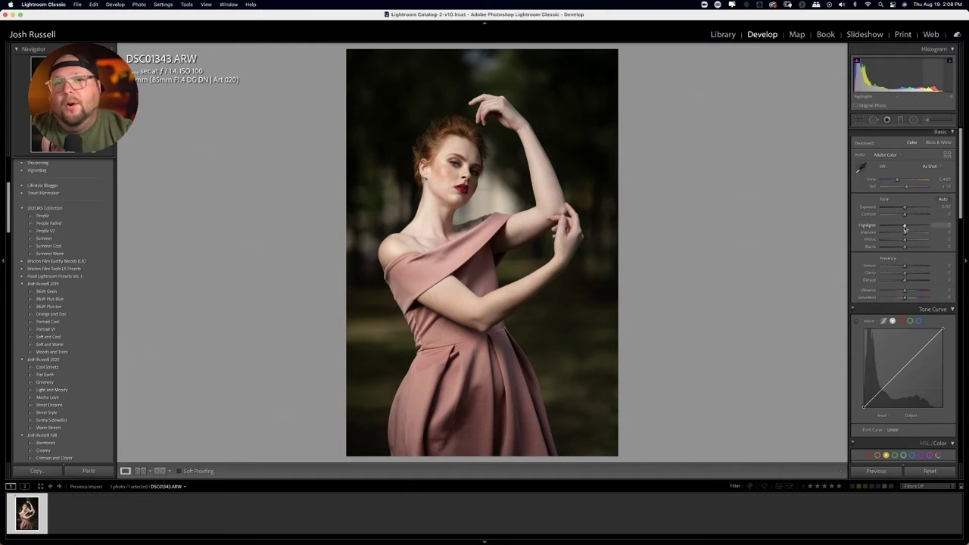
{"action": "left_click_drag", "start_coordinate": [905, 228], "coordinate": [884, 228]}
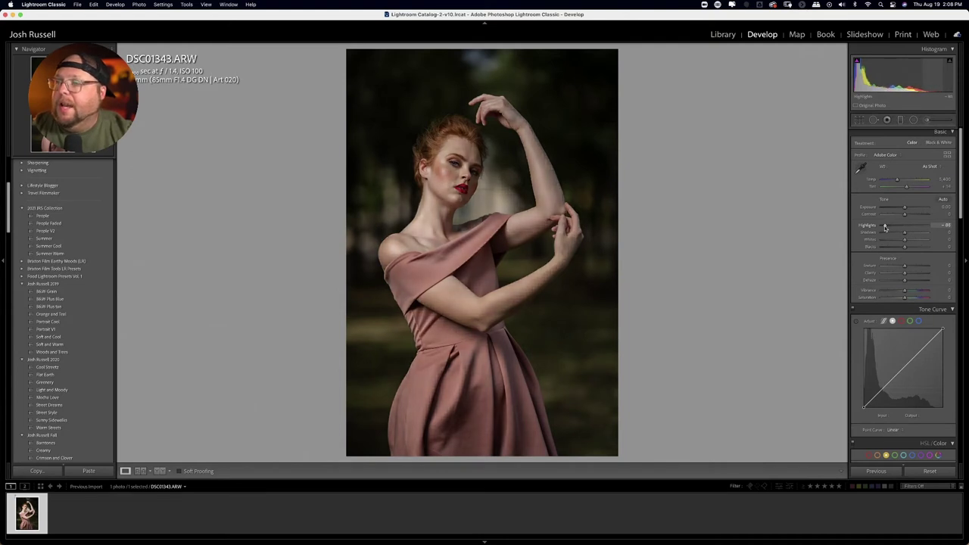
{"action": "left_click_drag", "start_coordinate": [906, 241], "coordinate": [885, 241]}
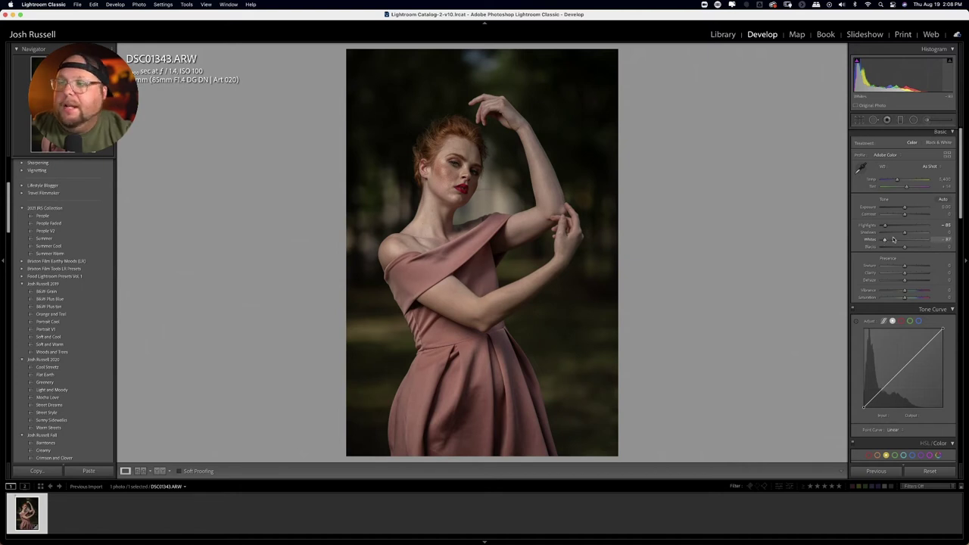
{"action": "mouse_move", "coordinate": [906, 234]}
{"action": "left_mouse_down"}
{"action": "mouse_move", "coordinate": [919, 234]}
{"action": "mouse_move", "coordinate": [907, 249]}
{"action": "mouse_move", "coordinate": [916, 249]}
{"action": "left_mouse_up"}
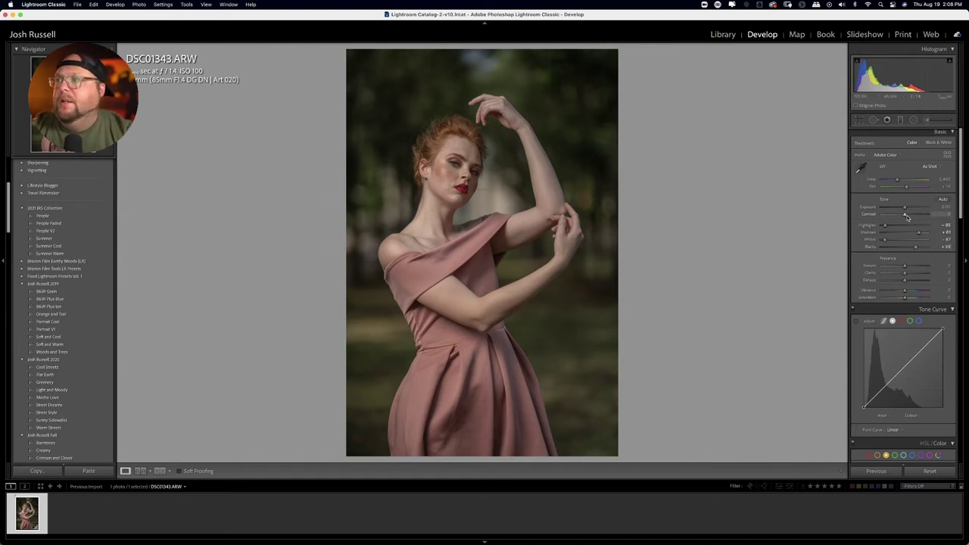
{"action": "left_click_drag", "start_coordinate": [905, 216], "coordinate": [916, 216]}
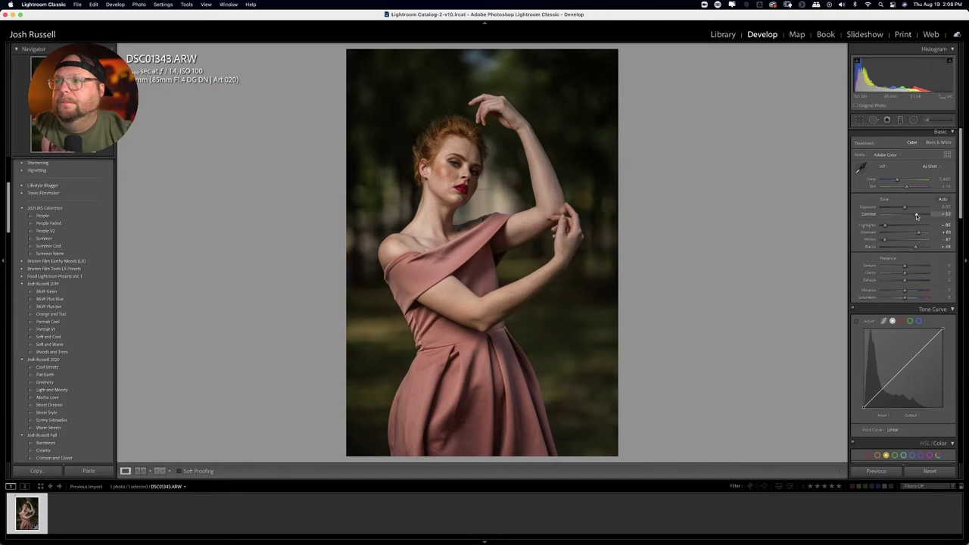
Compare the edit against the original, then lower Texture to about -36
{"action": "key", "text": "backslash"}
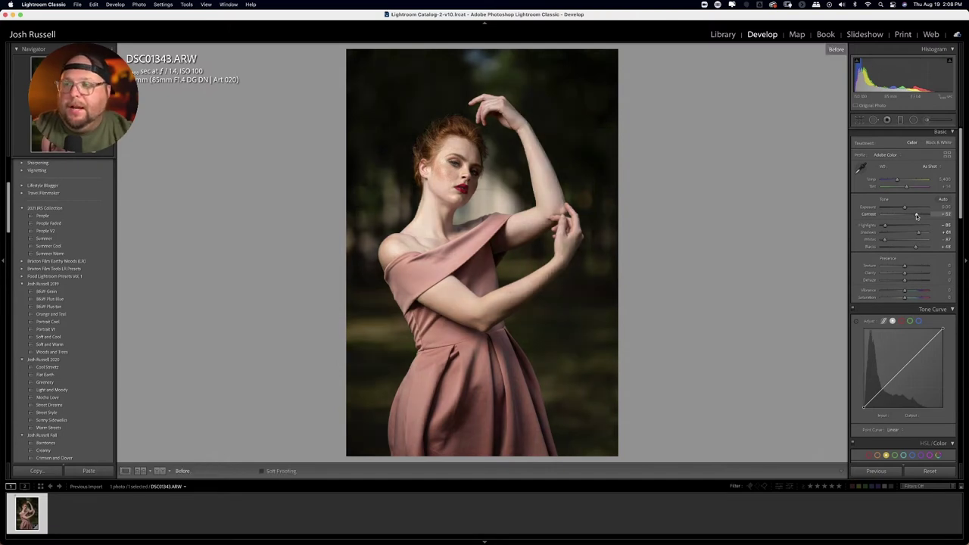
{"action": "key", "text": "backslash"}
{"action": "key", "text": "backslash"}
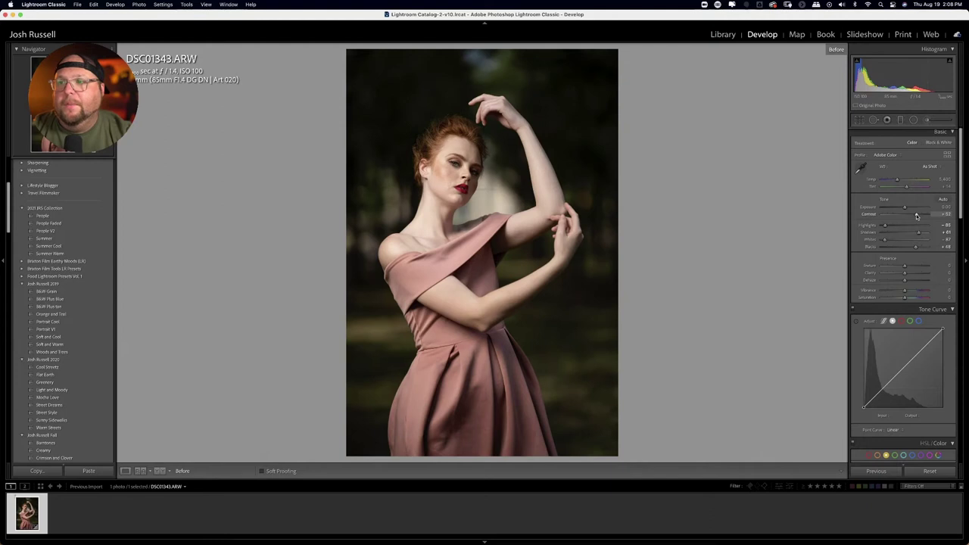
{"action": "key", "text": "backslash"}
{"action": "key", "text": "backslash"}
{"action": "key", "text": "backslash"}
{"action": "key", "text": "backslash"}
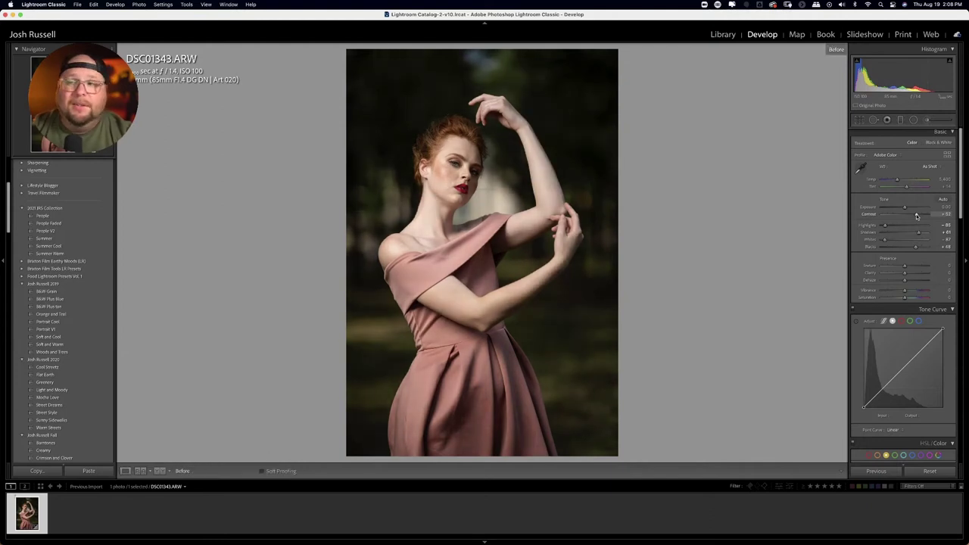
{"action": "key", "text": "backslash"}
{"action": "key", "text": "backslash"}
{"action": "key", "text": "backslash"}
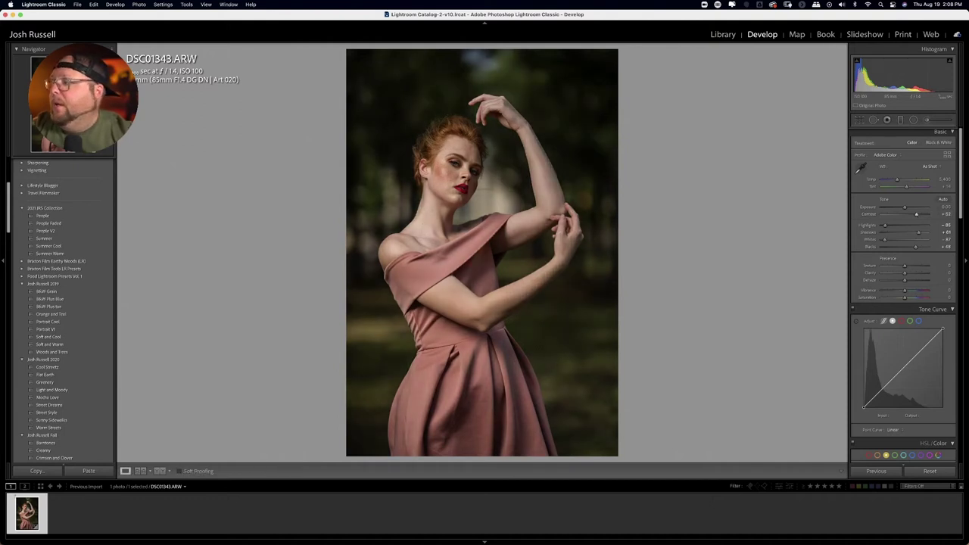
{"action": "left_click_drag", "start_coordinate": [906, 269], "coordinate": [897, 267]}
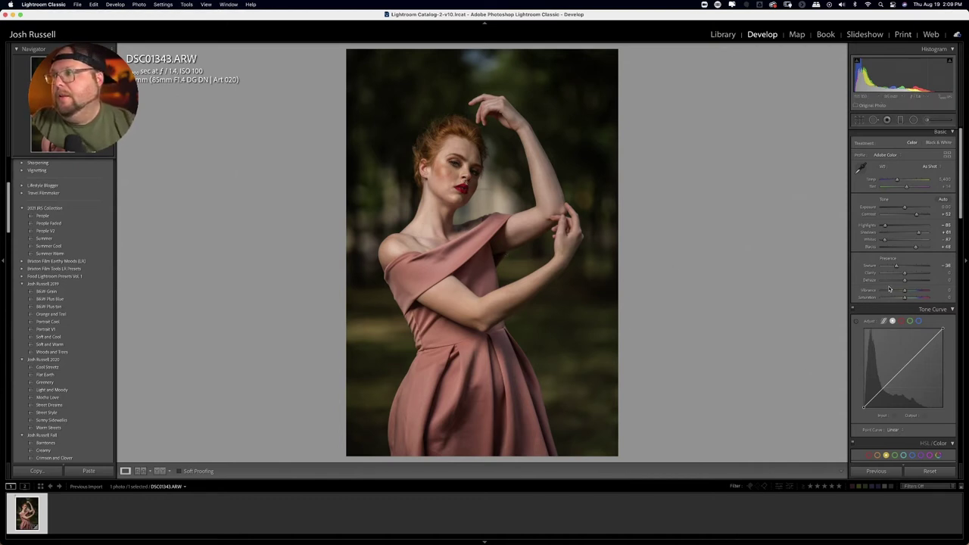
{"action": "scroll", "coordinate": [881, 292], "scroll_direction": "down", "scroll_amount": 3}
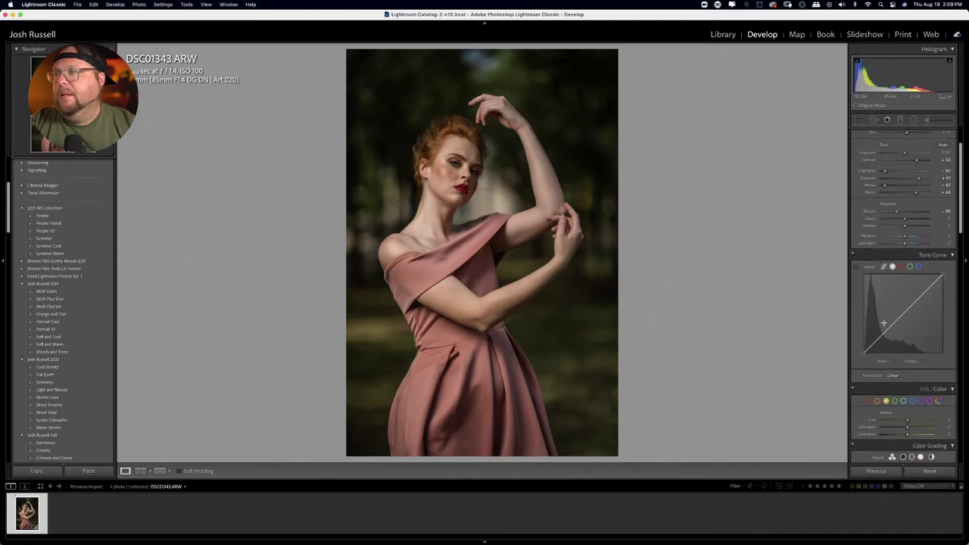
Add tone curve points darkening the shadows and lifting midtones (input 129 to output 139)
{"action": "mouse_move", "coordinate": [885, 332]}
{"action": "left_mouse_down"}
{"action": "mouse_move", "coordinate": [883, 342]}
{"action": "mouse_move", "coordinate": [883, 332]}
{"action": "left_mouse_up"}
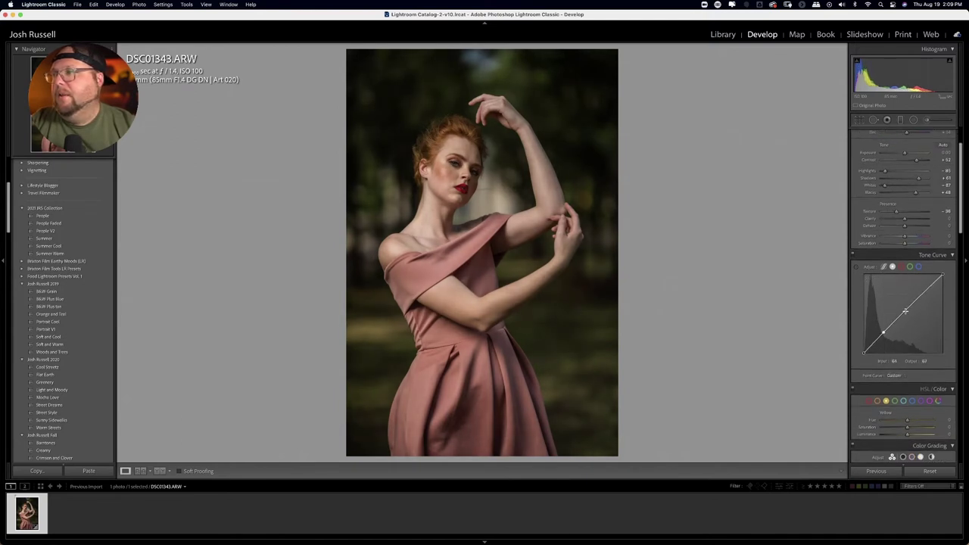
{"action": "left_click", "coordinate": [903, 312]}
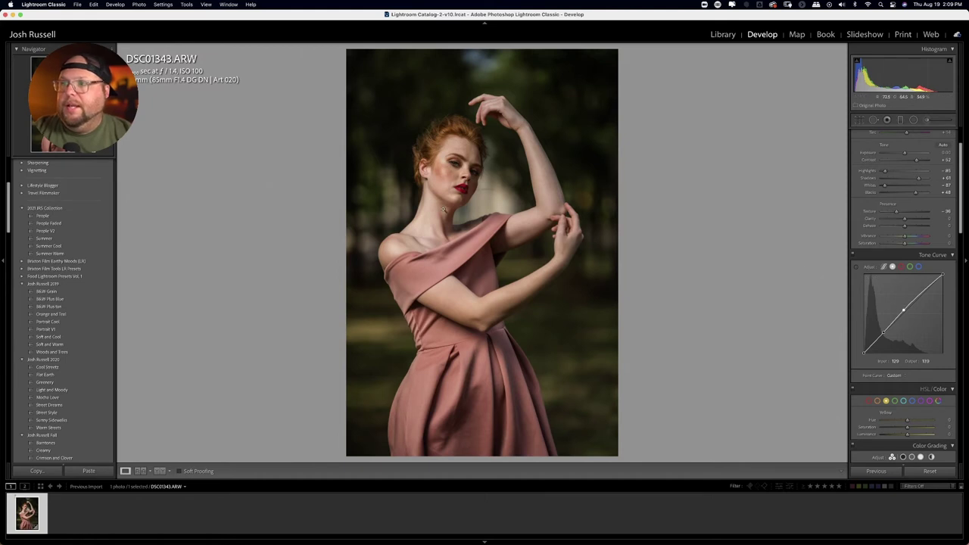
{"action": "right_click", "coordinate": [445, 210]}
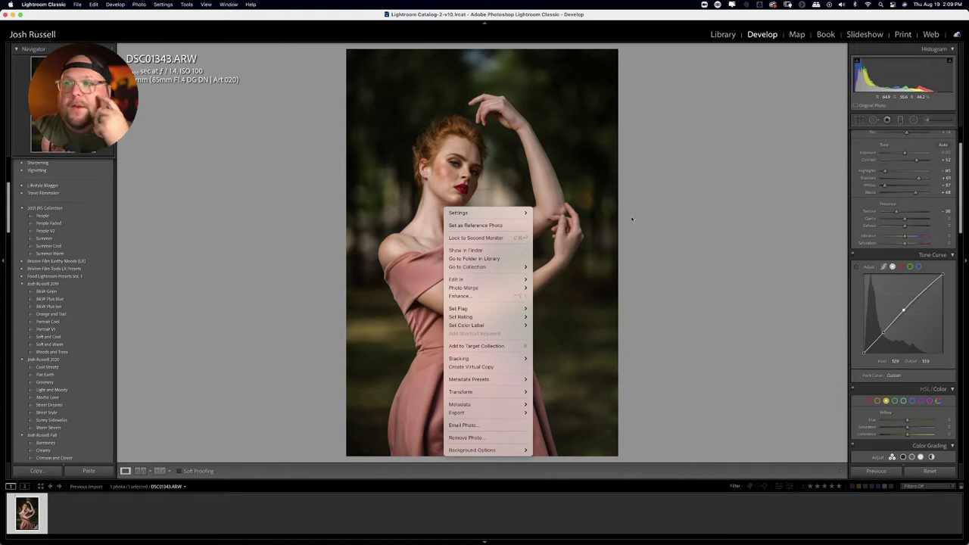
Send the photo to Luminar AI as a copy with Lightroom adjustments
{"action": "mouse_move", "coordinate": [484, 282]}
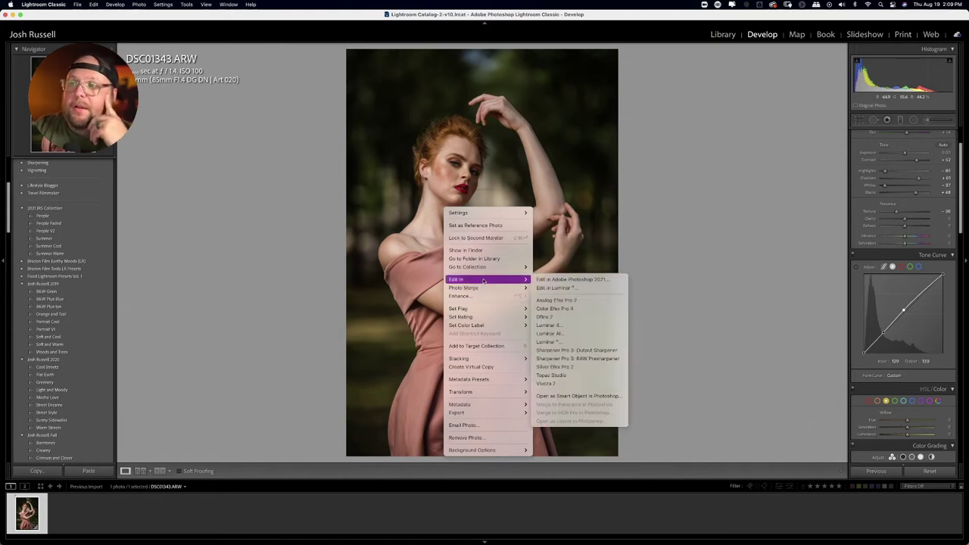
{"action": "left_click", "coordinate": [554, 333]}
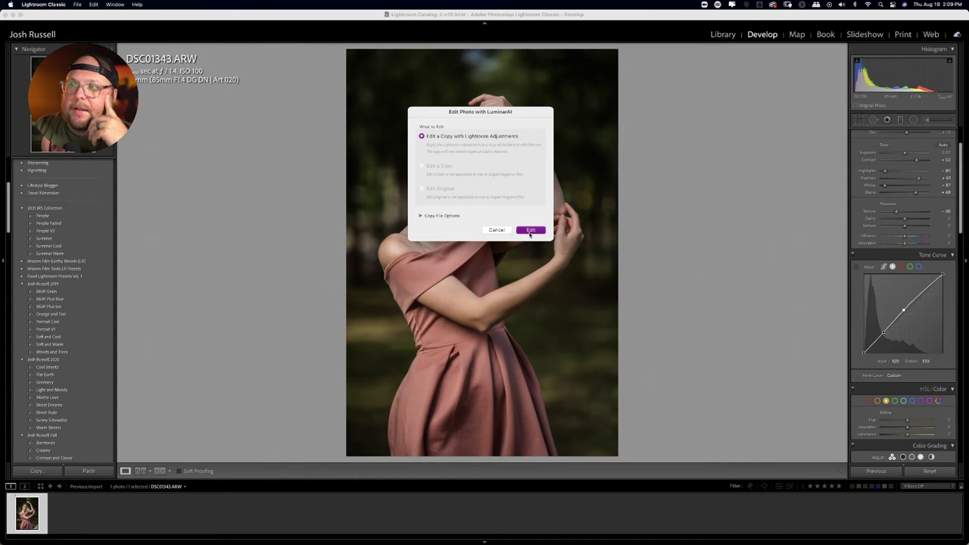
{"action": "left_click", "coordinate": [530, 230]}
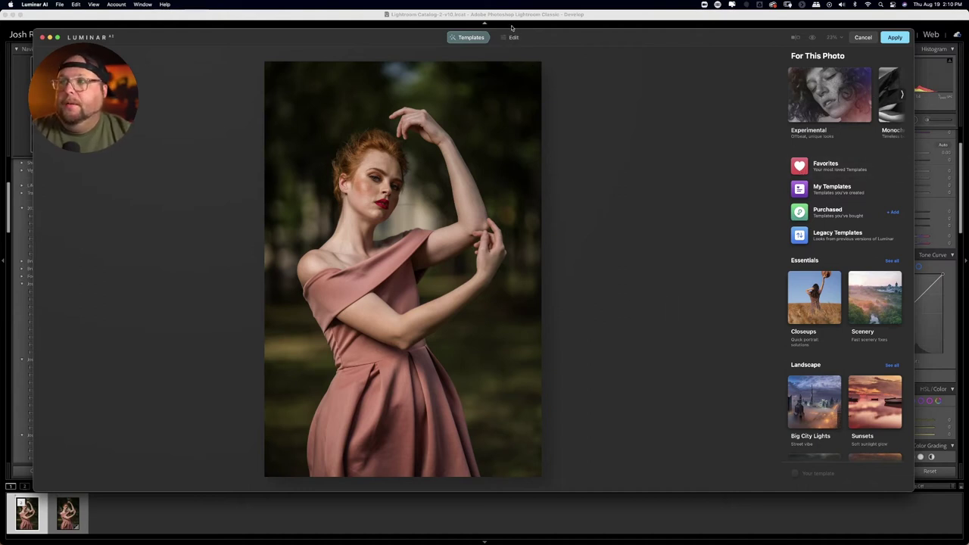
Zoom to 100% on the model's face and set the Face tool's Face Light to 20
{"action": "left_click", "coordinate": [514, 38]}
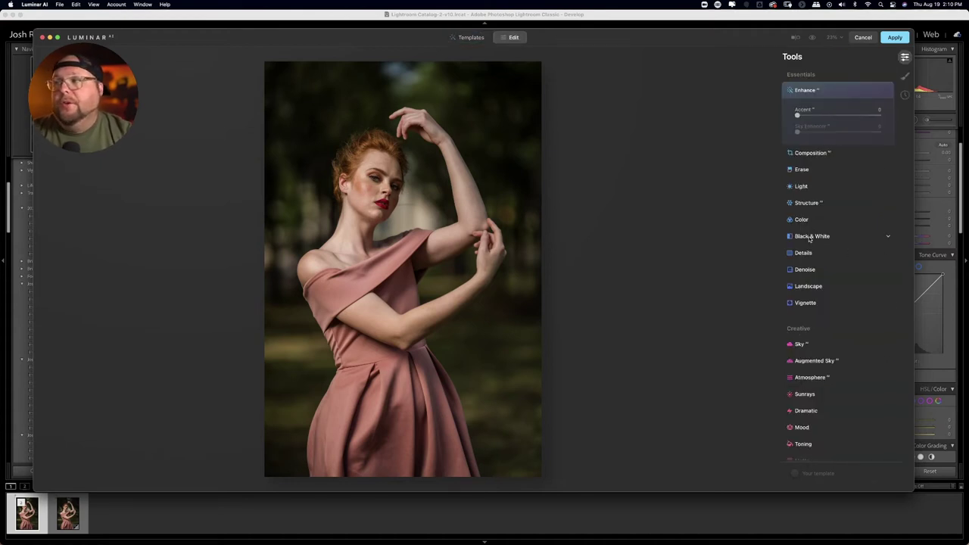
{"action": "scroll", "coordinate": [809, 239], "scroll_direction": "down", "scroll_amount": 5}
{"action": "scroll", "coordinate": [809, 239], "scroll_direction": "down", "scroll_amount": 7}
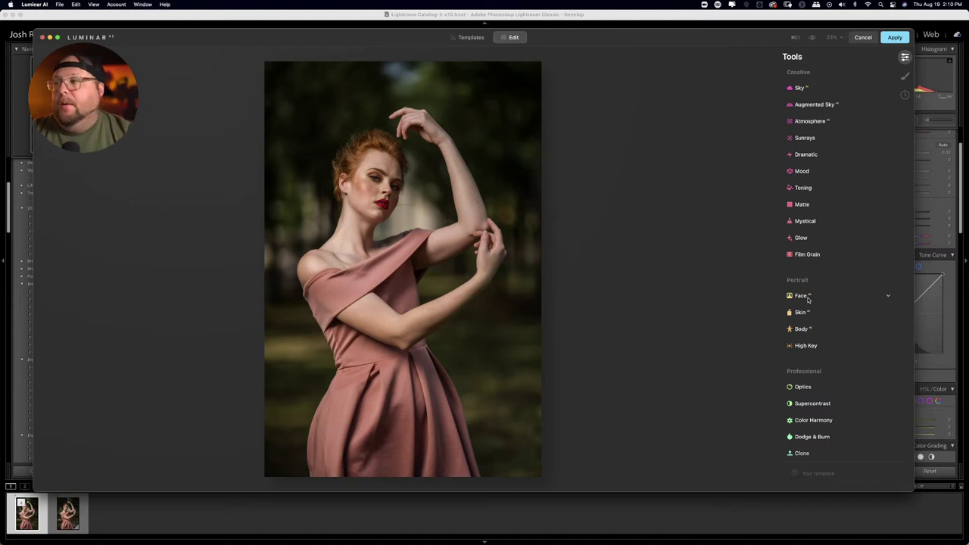
{"action": "left_click", "coordinate": [376, 187]}
{"action": "left_click_drag", "start_coordinate": [383, 177], "coordinate": [393, 220]}
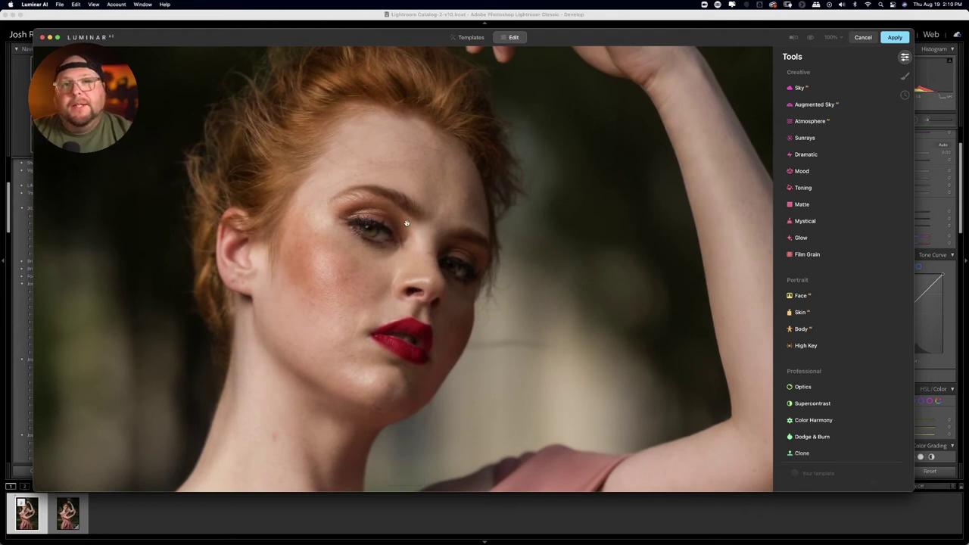
{"action": "left_click", "coordinate": [805, 297]}
{"action": "mouse_move", "coordinate": [797, 274]}
{"action": "left_mouse_down"}
{"action": "mouse_move", "coordinate": [836, 279]}
{"action": "mouse_move", "coordinate": [816, 277]}
{"action": "left_mouse_up"}
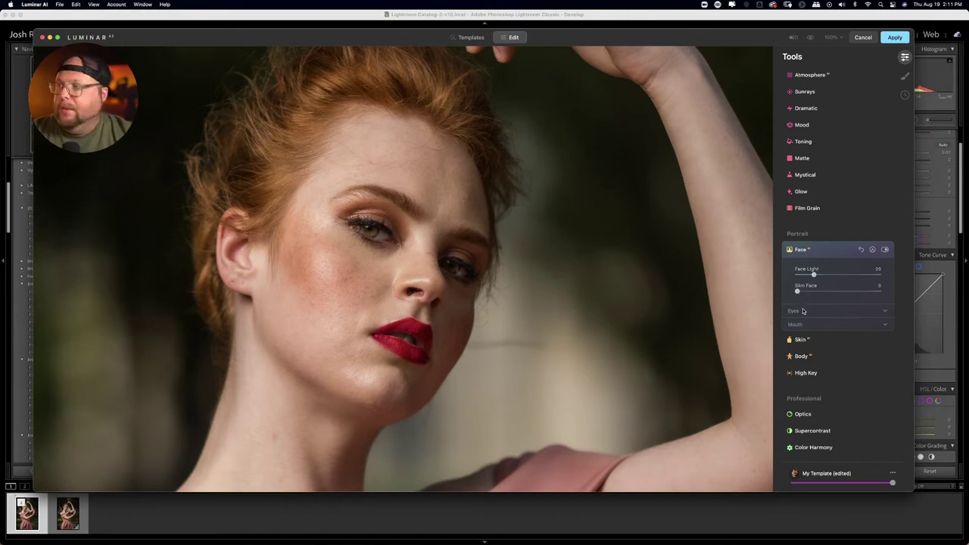
Set Eyes options: Iris Flare about 48, Enlarge Eyes 16, Eye Enhancer 70
{"action": "left_click", "coordinate": [805, 312]}
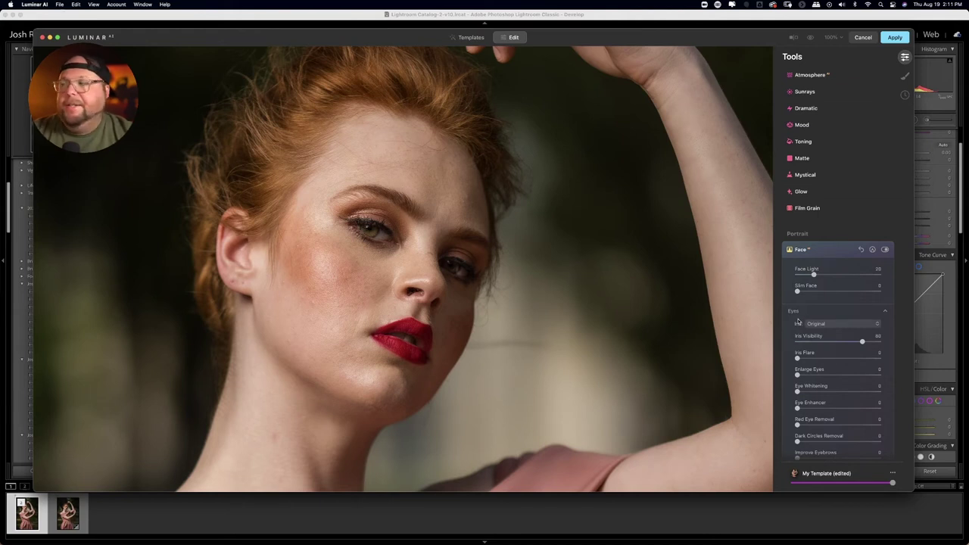
{"action": "scroll", "coordinate": [803, 318], "scroll_direction": "down", "scroll_amount": 2}
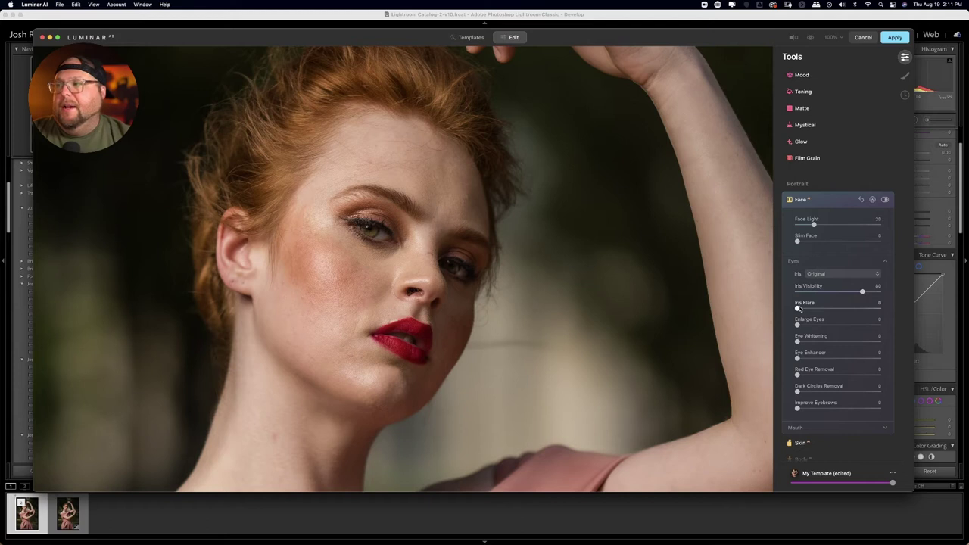
{"action": "left_click_drag", "start_coordinate": [798, 309], "coordinate": [841, 307]}
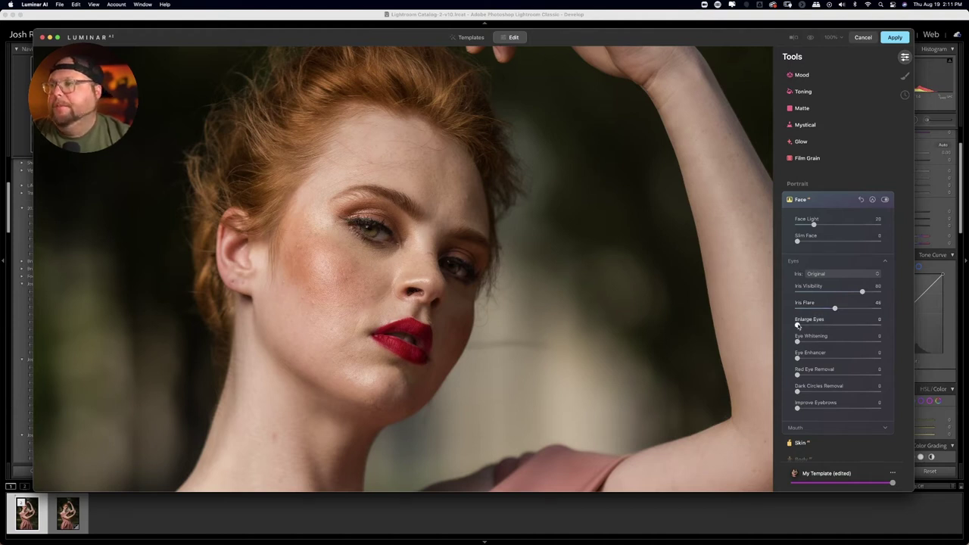
{"action": "left_click_drag", "start_coordinate": [798, 325], "coordinate": [814, 326]}
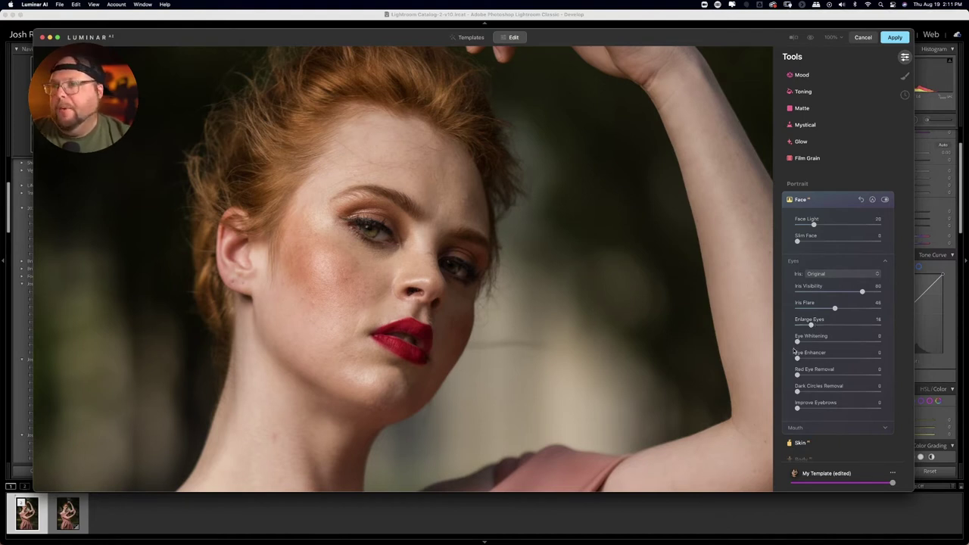
{"action": "left_click_drag", "start_coordinate": [799, 359], "coordinate": [861, 359]}
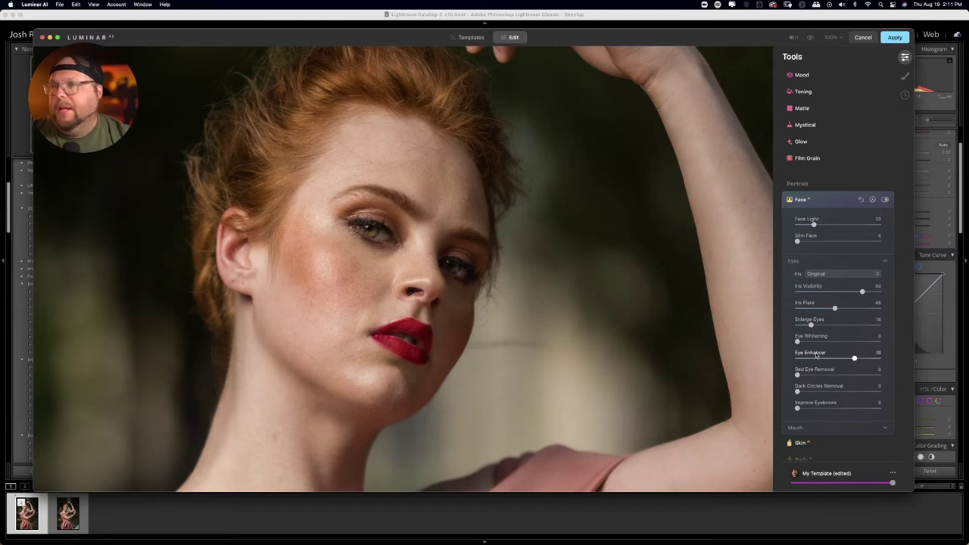
{"action": "scroll", "coordinate": [817, 354], "scroll_direction": "down", "scroll_amount": 2}
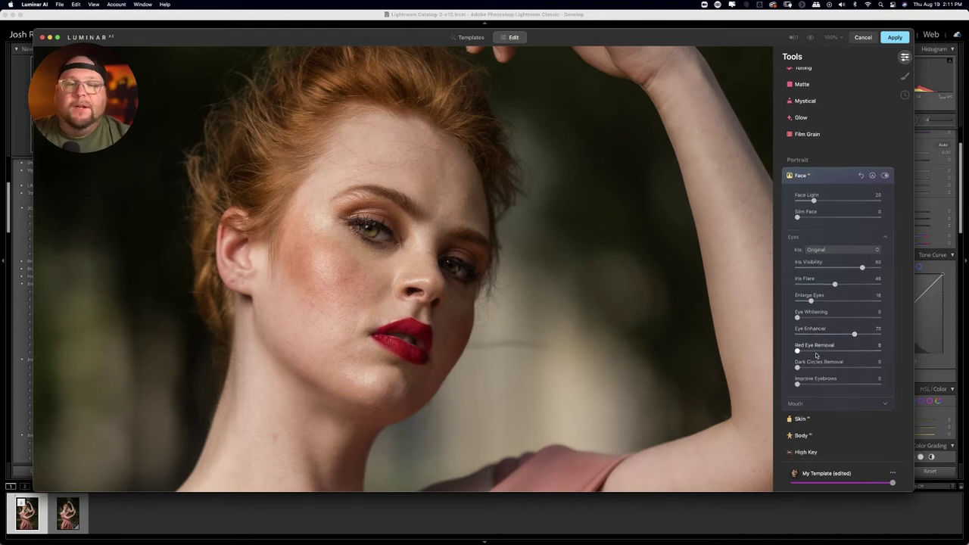
{"action": "scroll", "coordinate": [817, 355], "scroll_direction": "down", "scroll_amount": 4}
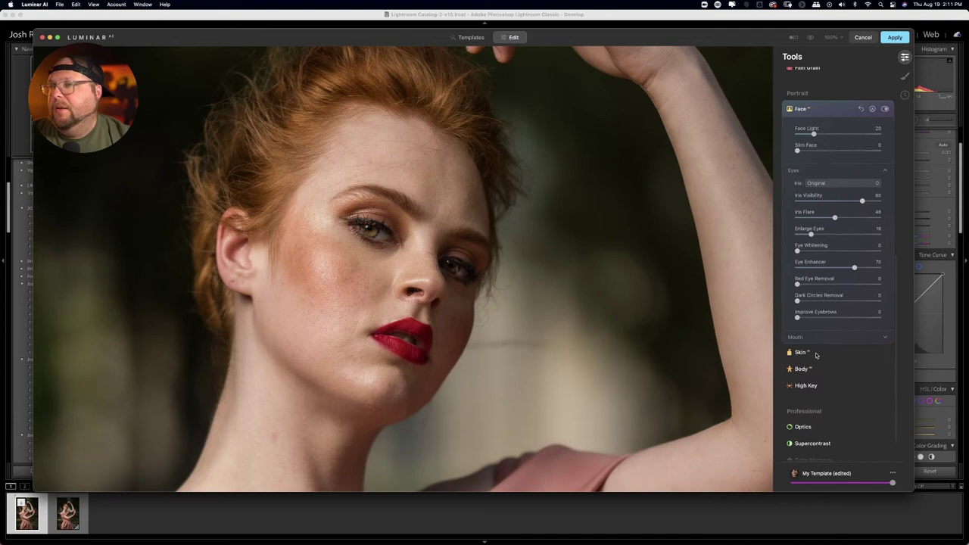
{"action": "left_click", "coordinate": [803, 353]}
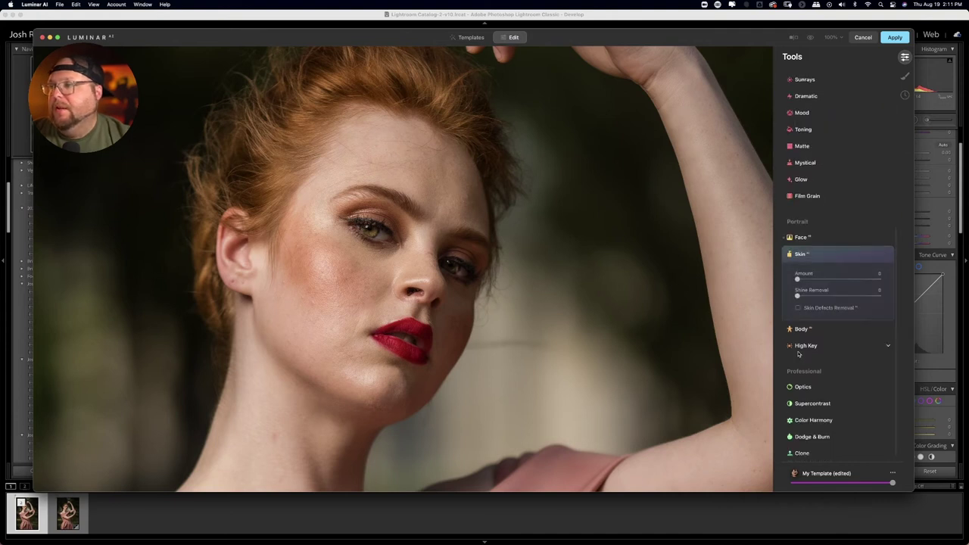
Raise the Skin smoothing amount and set Shine Removal to about 53
{"action": "left_click_drag", "start_coordinate": [797, 279], "coordinate": [841, 282]}
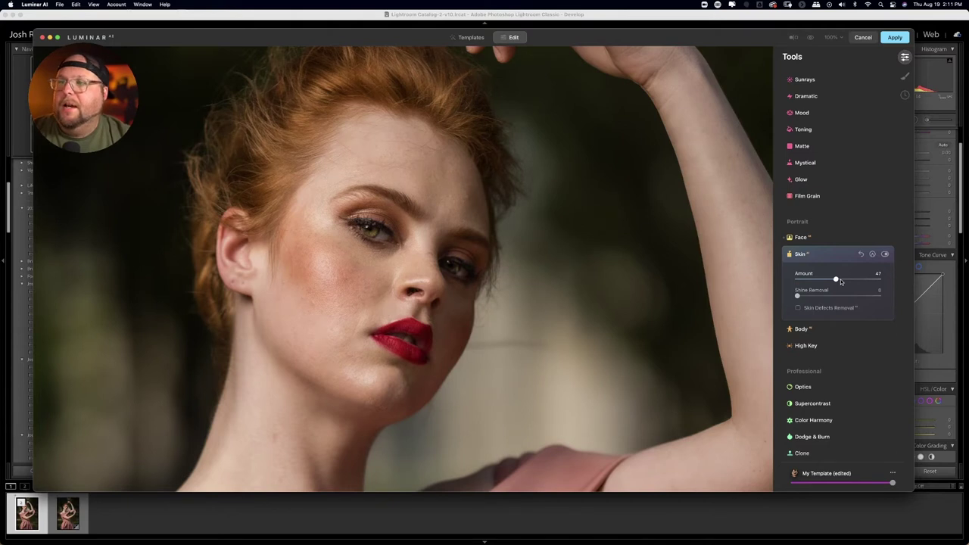
{"action": "left_click_drag", "start_coordinate": [842, 278], "coordinate": [844, 280]}
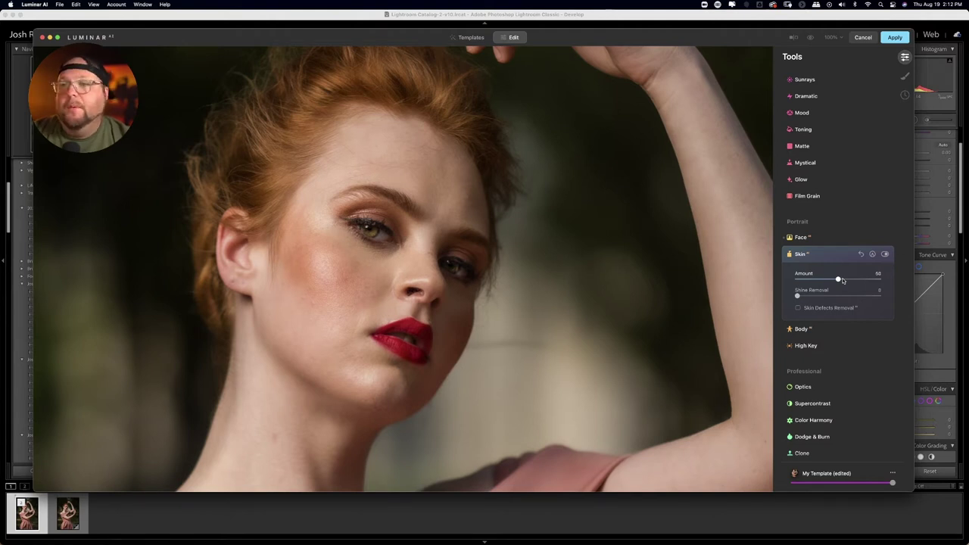
{"action": "left_click_drag", "start_coordinate": [798, 297], "coordinate": [846, 298]}
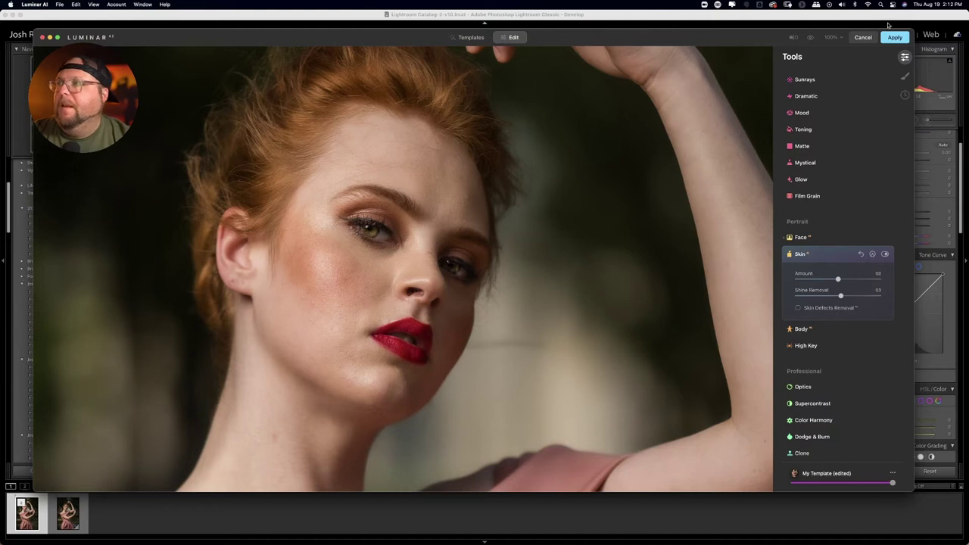
Compare retouched and original skin, then apply the Luminar edits back to Lightroom
{"action": "left_click", "coordinate": [812, 38]}
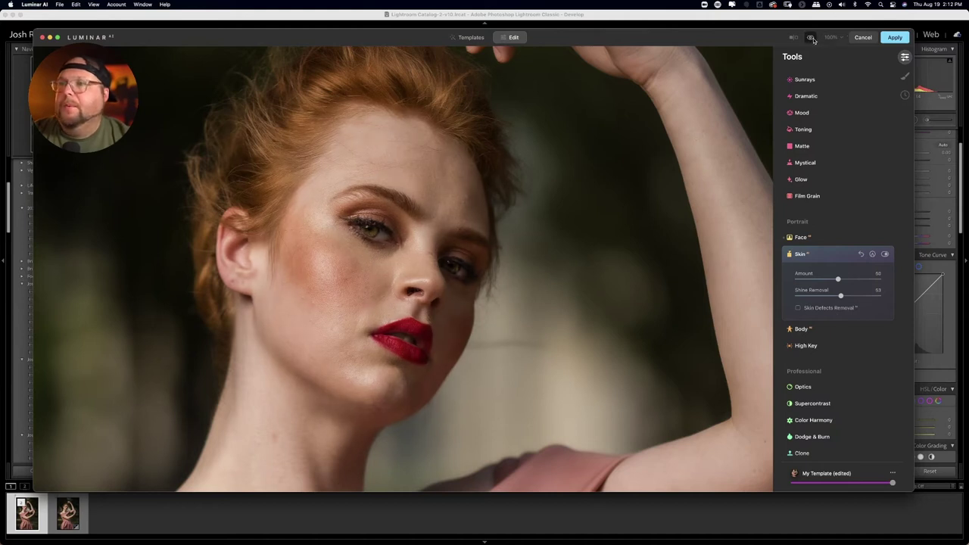
{"action": "left_click", "coordinate": [812, 38]}
{"action": "left_click", "coordinate": [812, 38]}
{"action": "left_click", "coordinate": [811, 38]}
{"action": "left_click", "coordinate": [812, 38]}
{"action": "left_click", "coordinate": [812, 38]}
{"action": "left_click", "coordinate": [812, 38]}
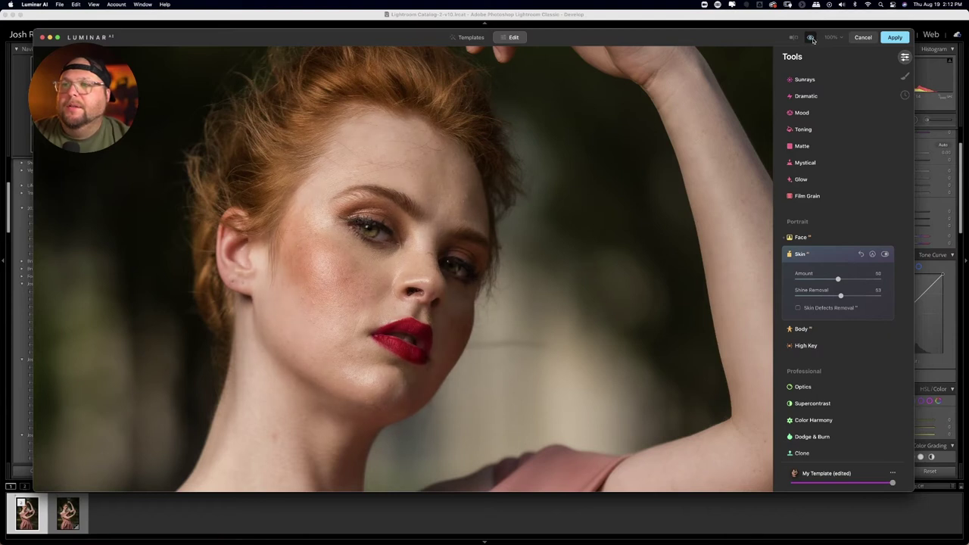
{"action": "left_click", "coordinate": [899, 38]}
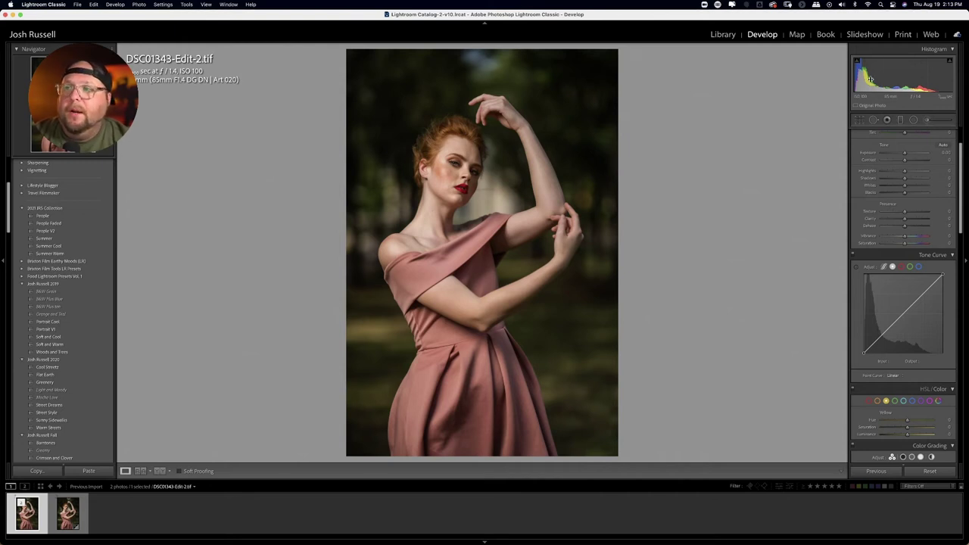
Open the retouched DSC01343-Edit-2.tif in Photoshop 2021 from Lightroom
{"action": "right_click", "coordinate": [436, 226]}
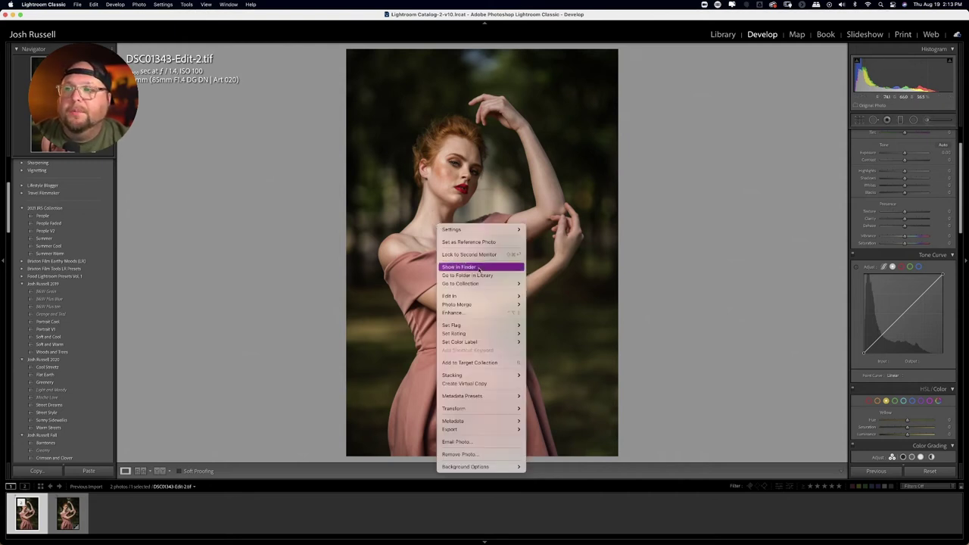
{"action": "mouse_move", "coordinate": [492, 296]}
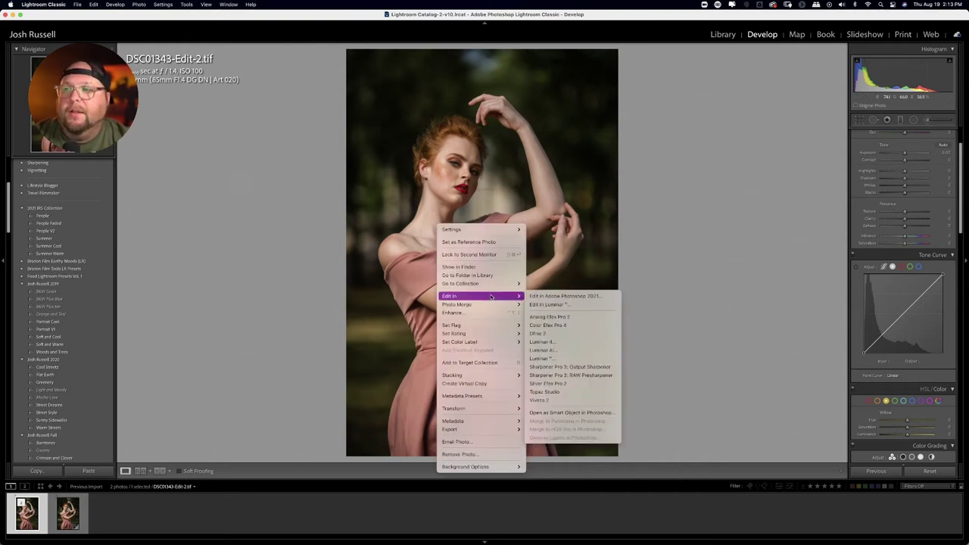
{"action": "left_click", "coordinate": [548, 296]}
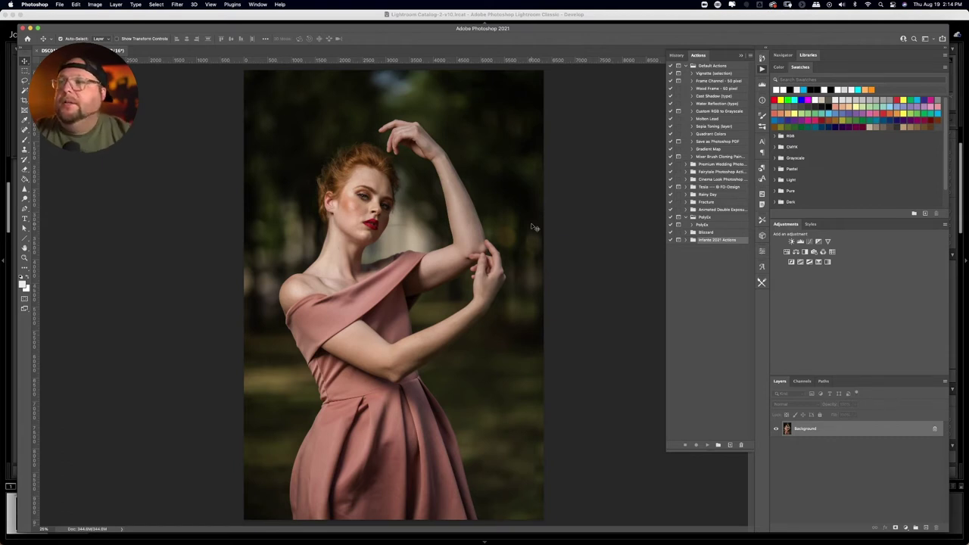
Duplicate the Background onto Layer 1 and zoom in on the model's face
{"action": "key", "text": "super+j"}
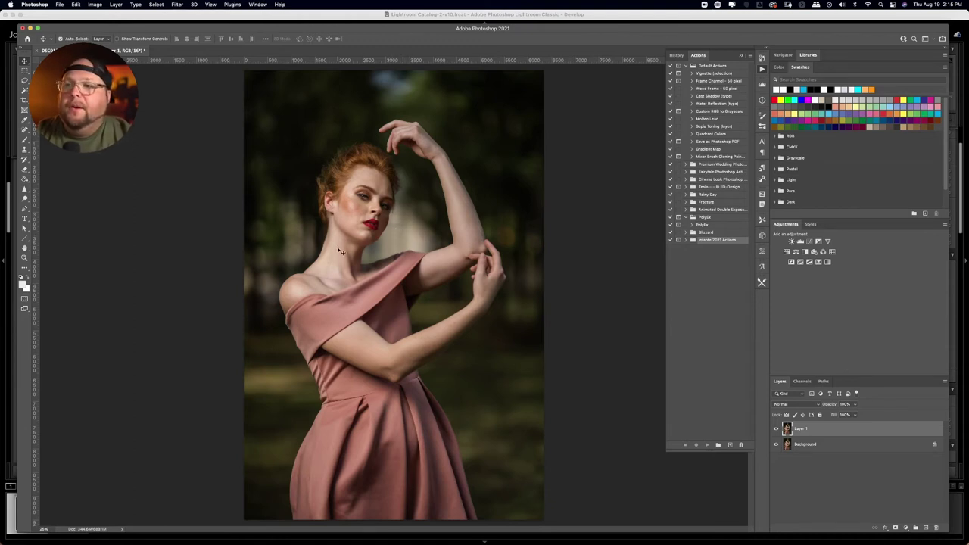
{"action": "key", "text": "super+equal"}
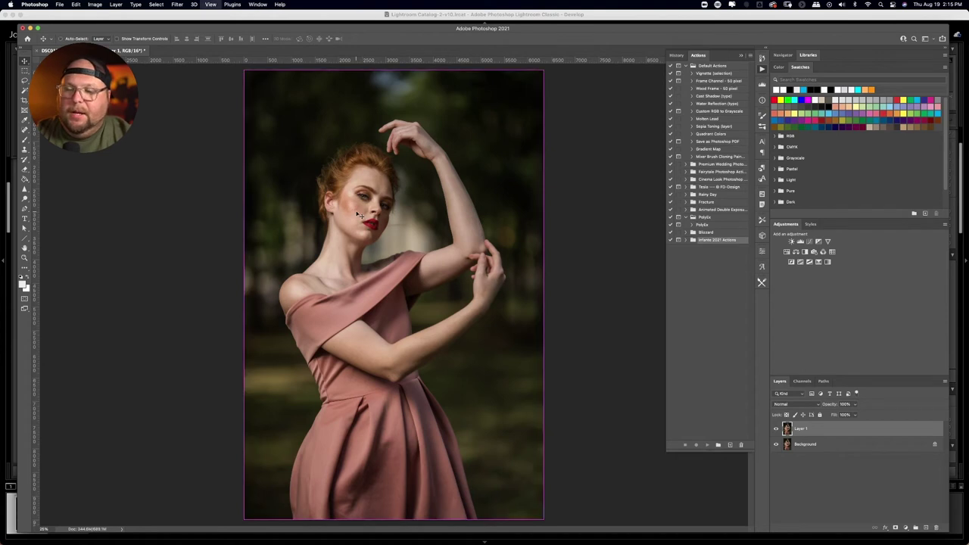
{"action": "key", "text": "super+equal"}
{"action": "key", "text": "super+equal"}
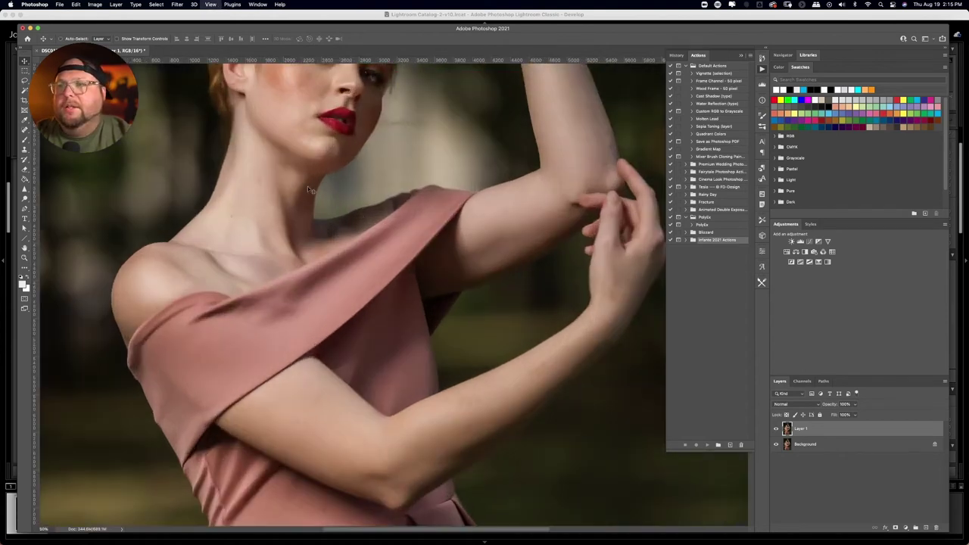
{"action": "key", "text": "super+equal"}
{"action": "left_click_drag", "start_coordinate": [309, 182], "coordinate": [353, 375]}
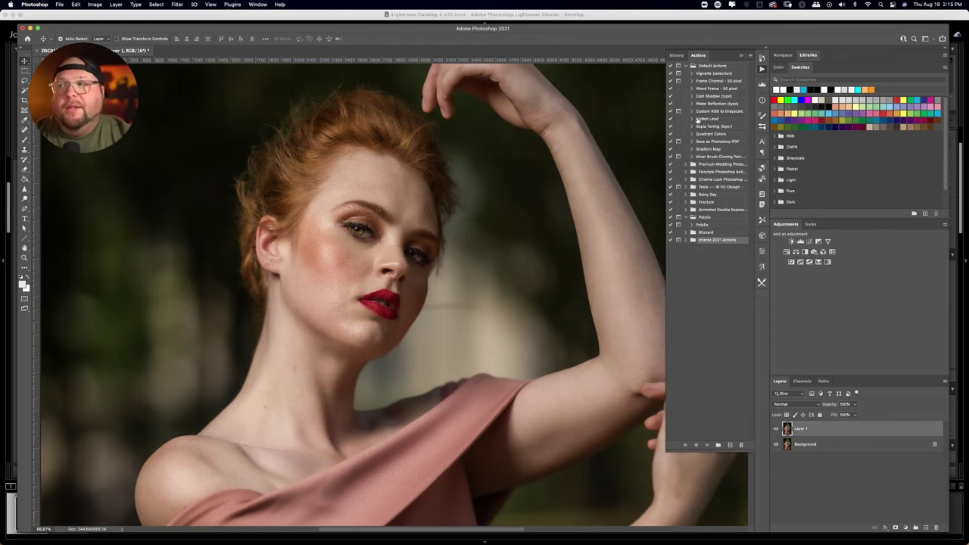
{"action": "left_click", "coordinate": [258, 5]}
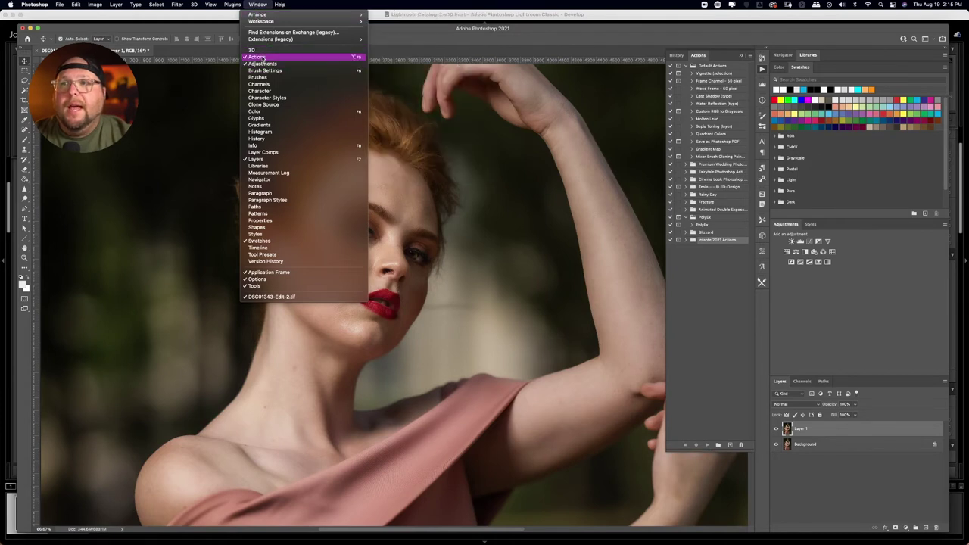
Expand the Infante 2021 Actions set and select the FS - Infante 2021 action
{"action": "left_click", "coordinate": [693, 307]}
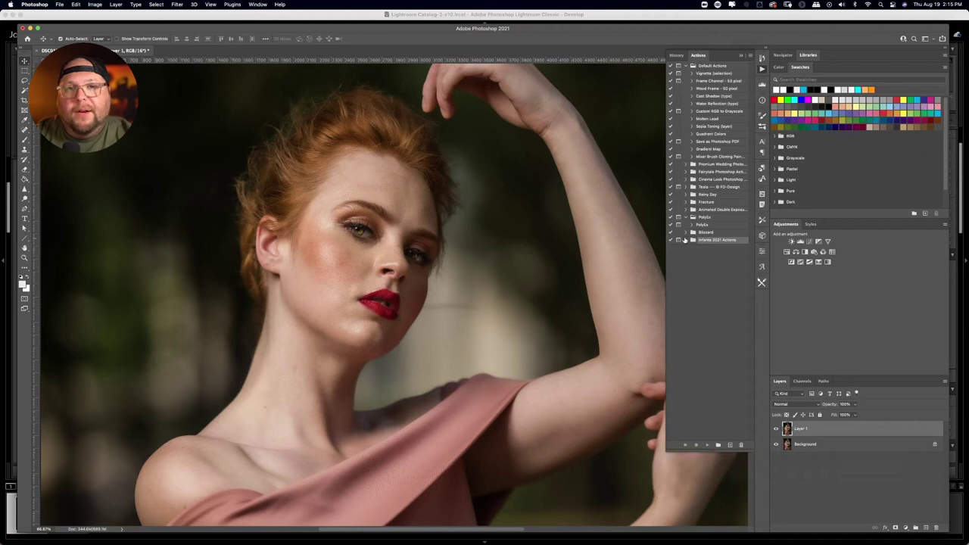
{"action": "left_click", "coordinate": [751, 57]}
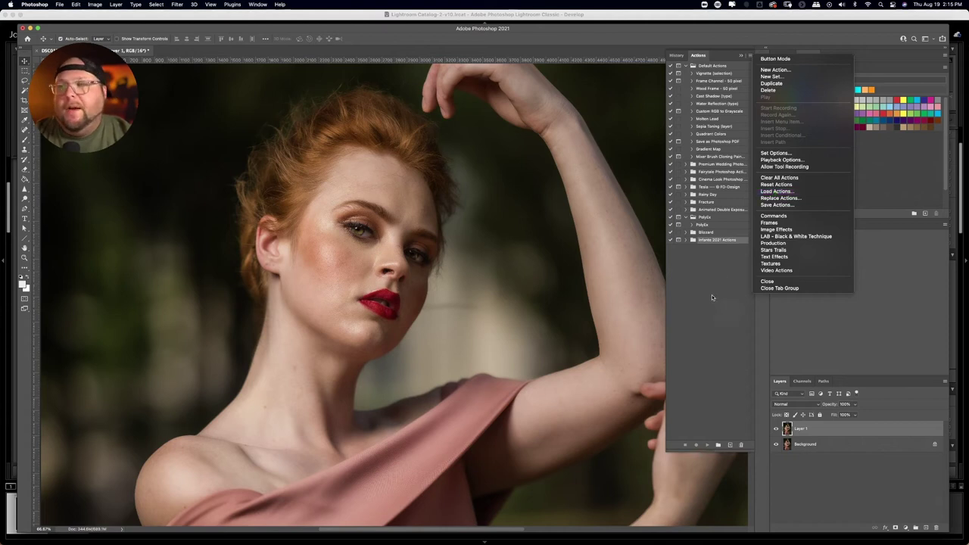
{"action": "left_click", "coordinate": [724, 274]}
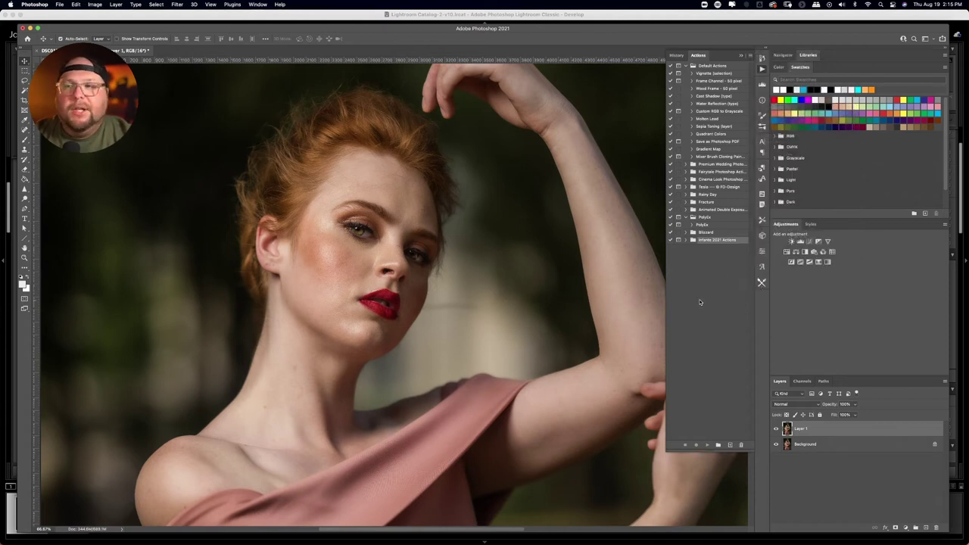
{"action": "left_click", "coordinate": [686, 240]}
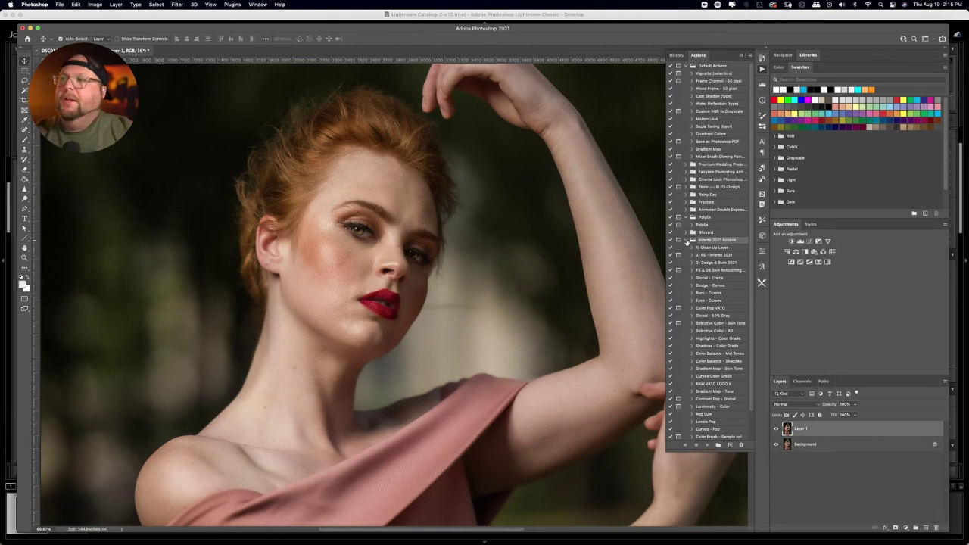
{"action": "left_click", "coordinate": [710, 256]}
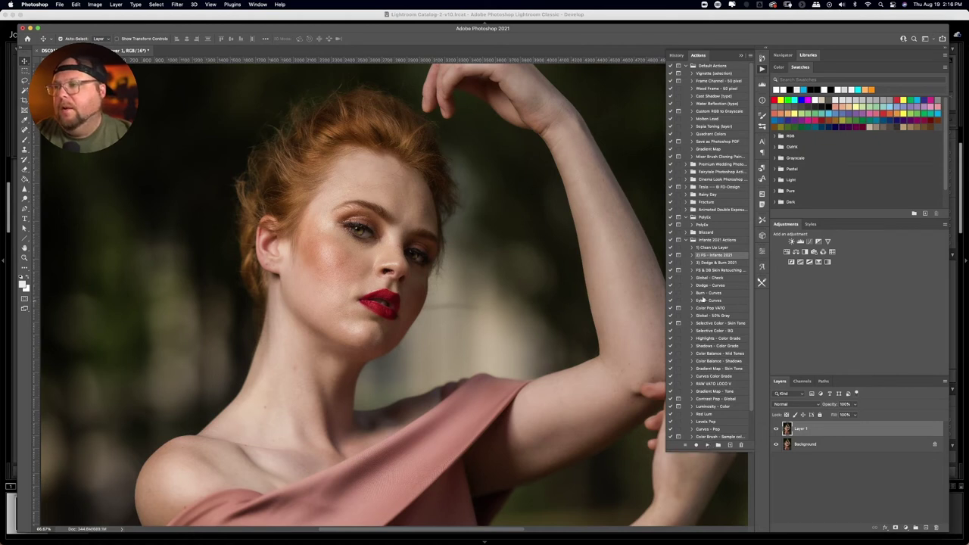
Play the FS - Infante 2021 action, creating Color and Texture layers
{"action": "left_click", "coordinate": [708, 446]}
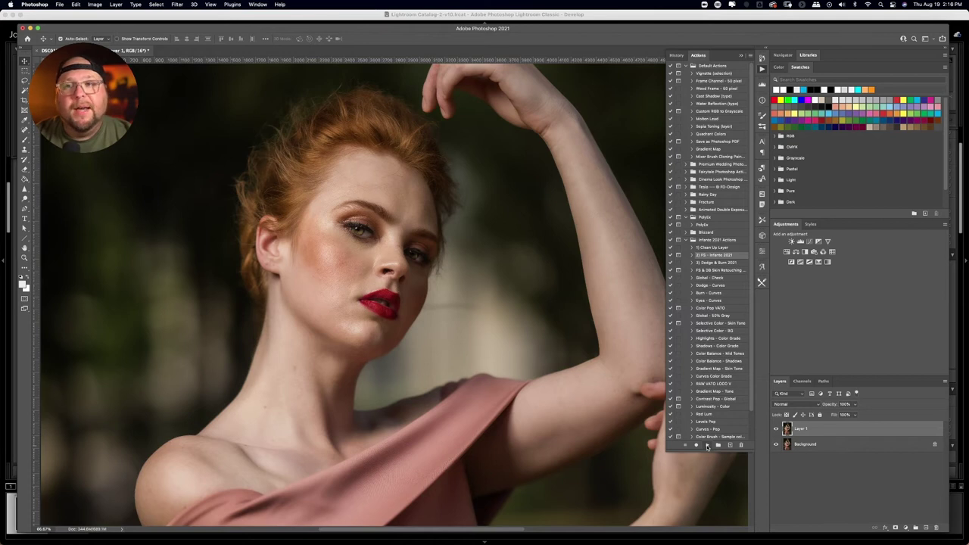
{"action": "left_click", "coordinate": [708, 446]}
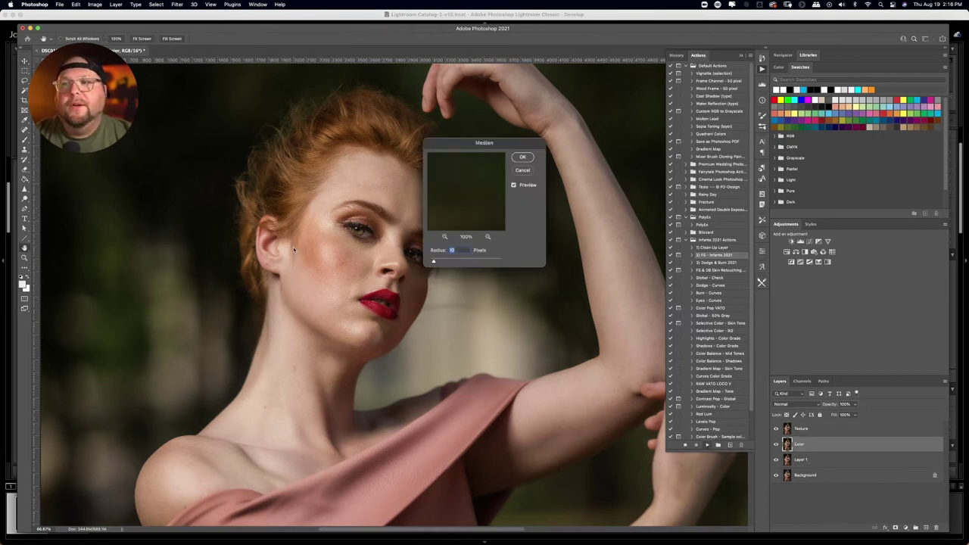
Apply a roughly 12-pixel Median blur to the Color layer, then expand the FS - 2020 group
{"action": "left_click", "coordinate": [362, 233]}
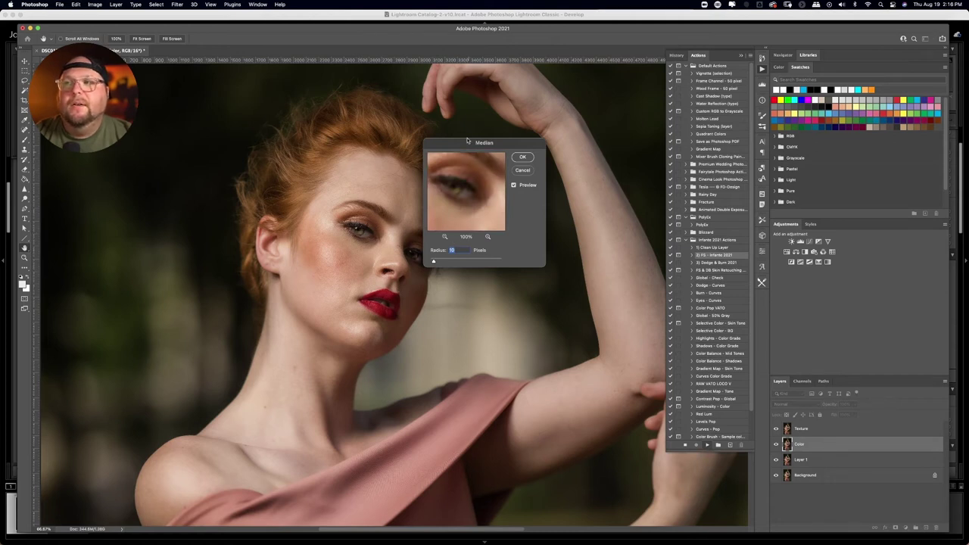
{"action": "left_click_drag", "start_coordinate": [433, 262], "coordinate": [434, 263]}
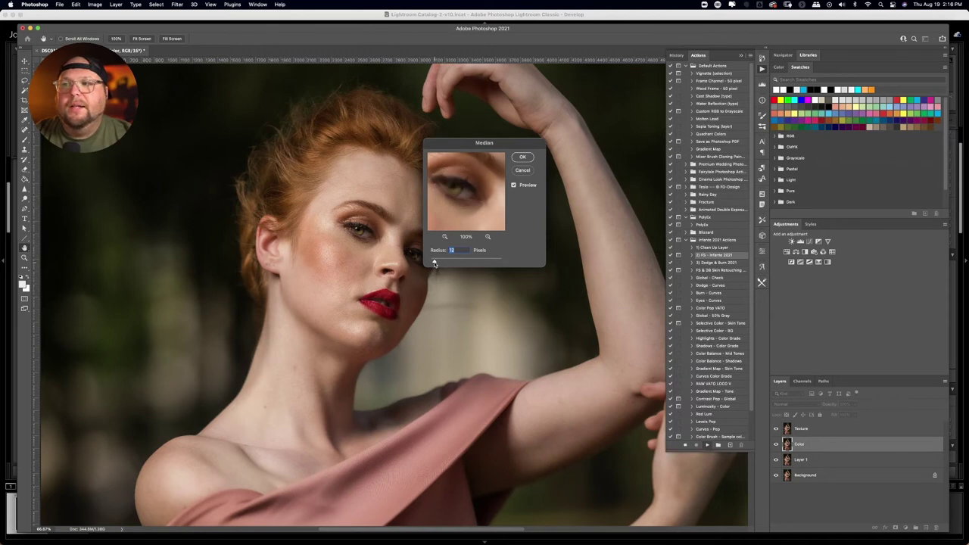
{"action": "left_click_drag", "start_coordinate": [435, 263], "coordinate": [434, 262]}
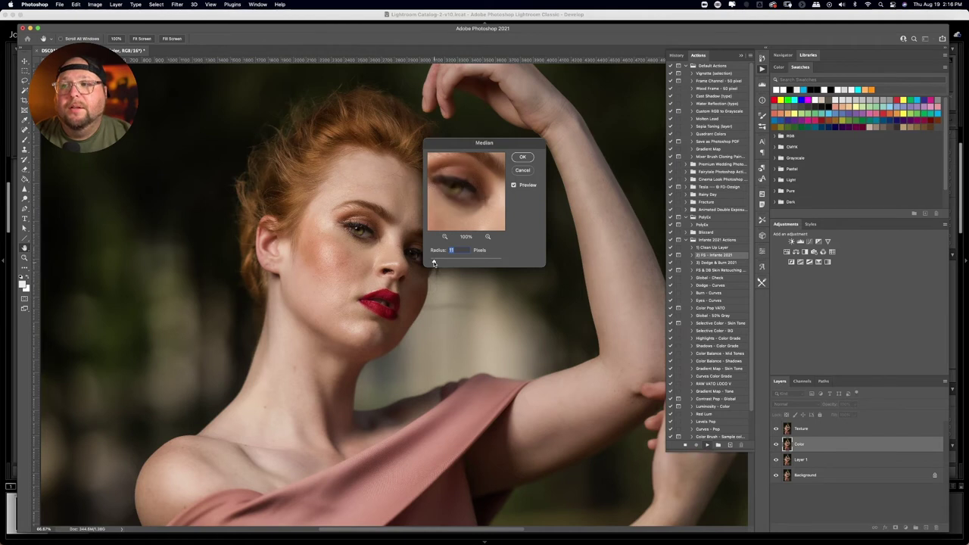
{"action": "left_click", "coordinate": [523, 157]}
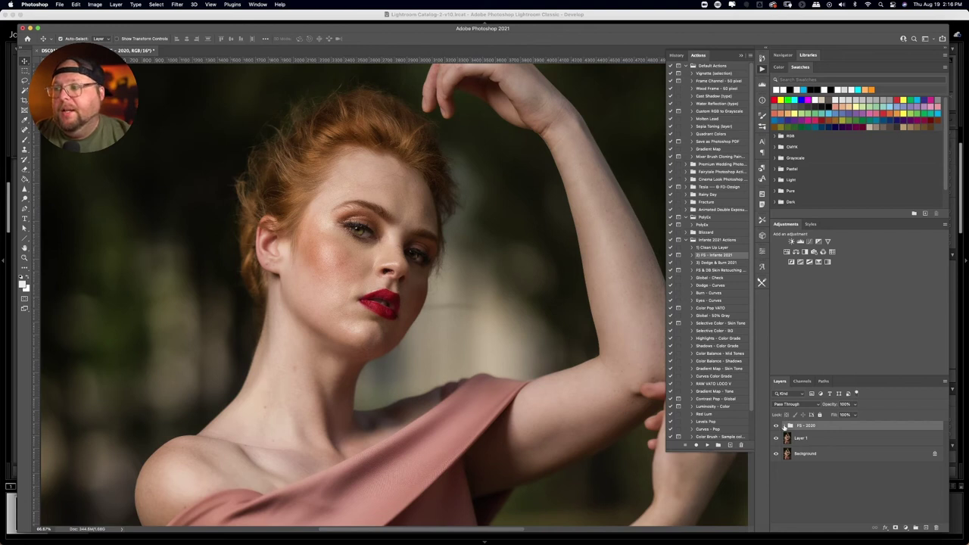
{"action": "left_click", "coordinate": [789, 426]}
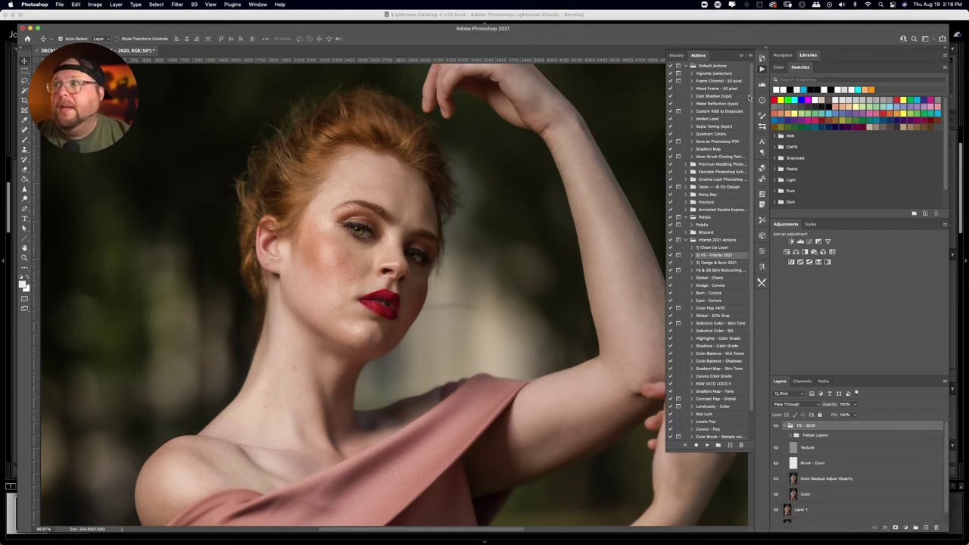
Collapse the Actions panel, select the Texture layer, and switch to the Clone Stamp tool
{"action": "left_click", "coordinate": [762, 71]}
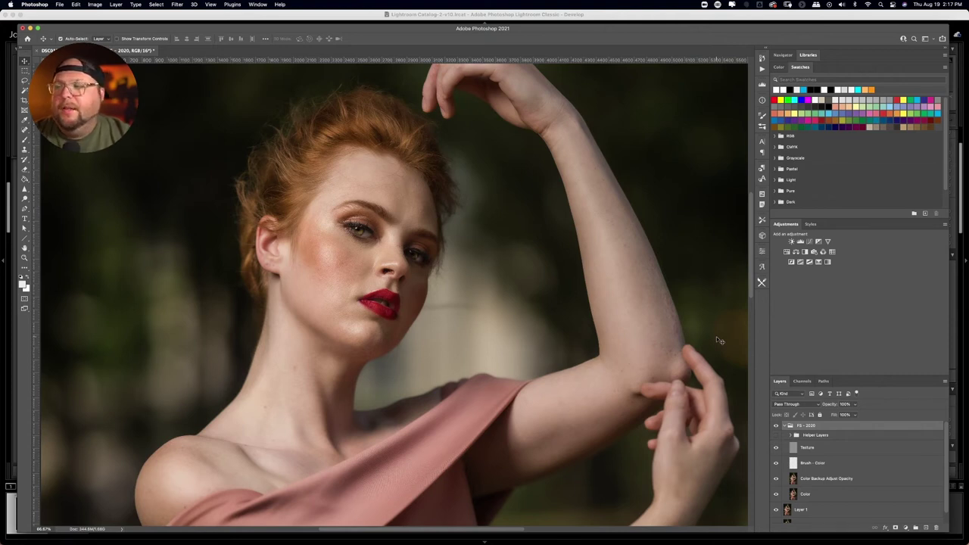
{"action": "left_click", "coordinate": [822, 451]}
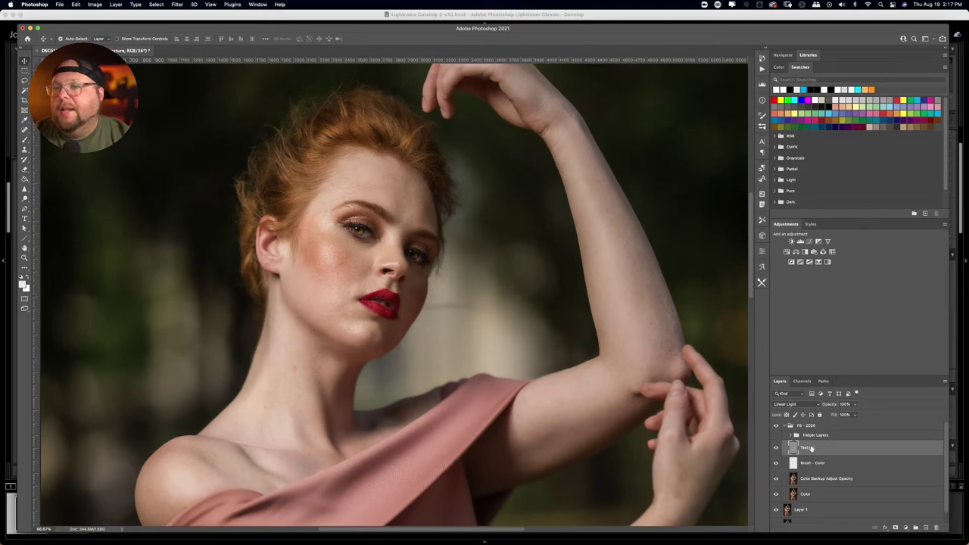
{"action": "left_click", "coordinate": [24, 149]}
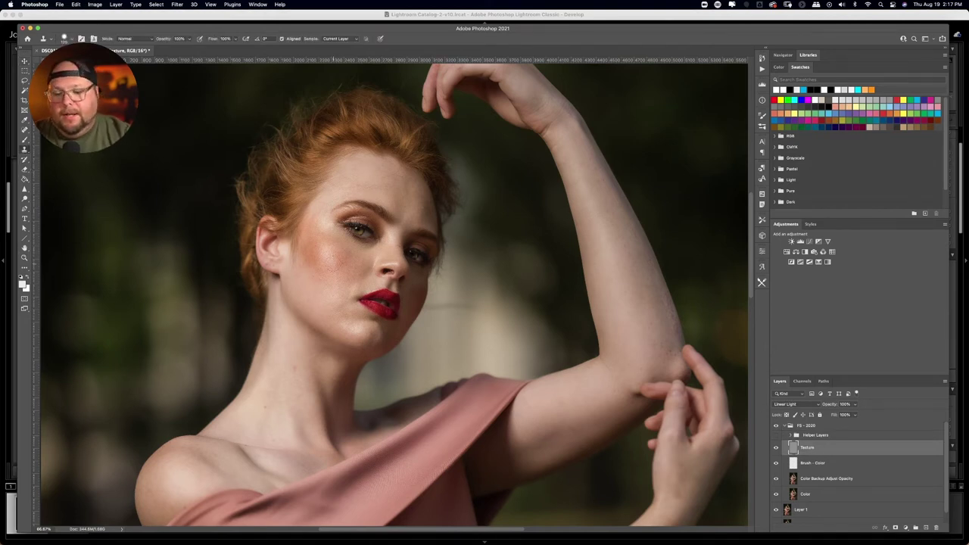
{"action": "scroll", "coordinate": [337, 268], "scroll_direction": "up", "scroll_amount": 6}
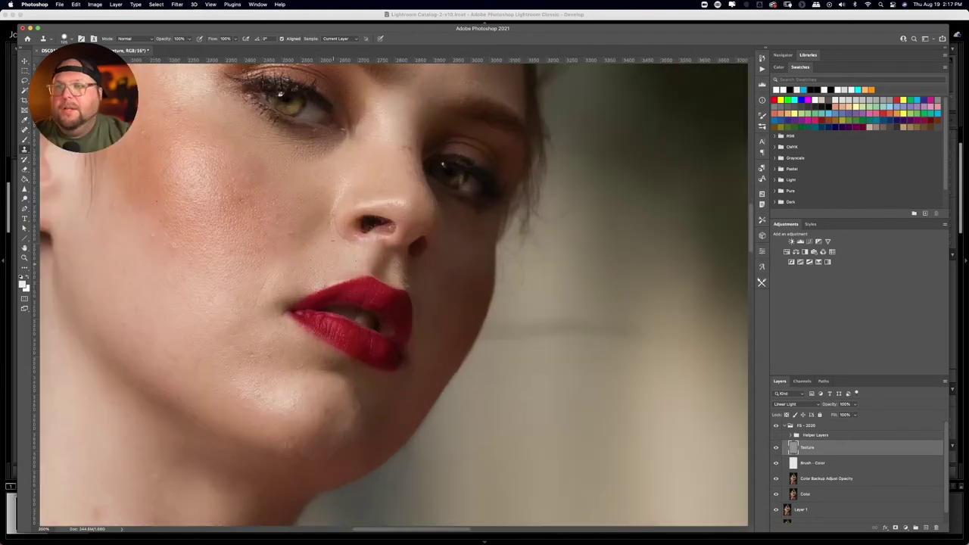
Heal each blemish across her lower cheek and jawline with single dabs and short strokes
{"action": "left_click_drag", "start_coordinate": [280, 95], "coordinate": [428, 184]}
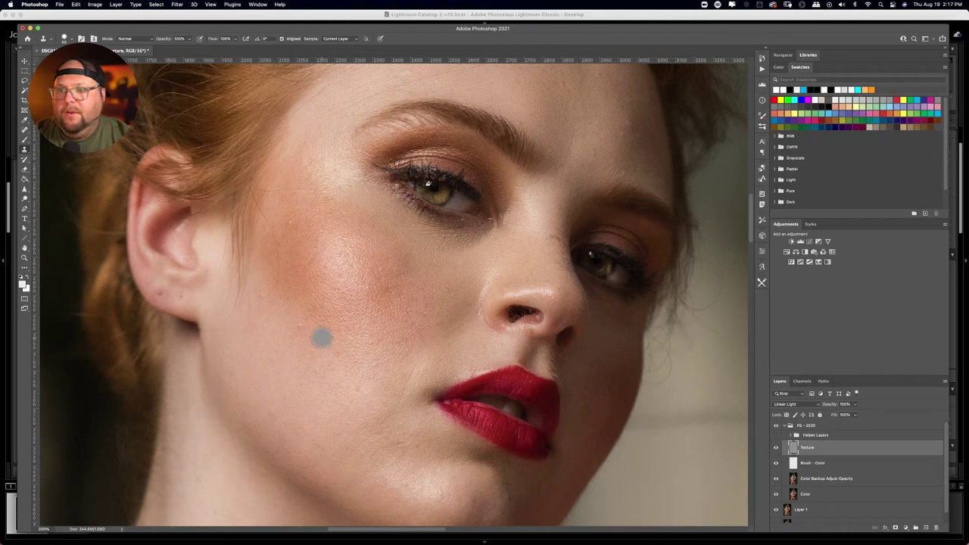
{"action": "left_click", "coordinate": [315, 353]}
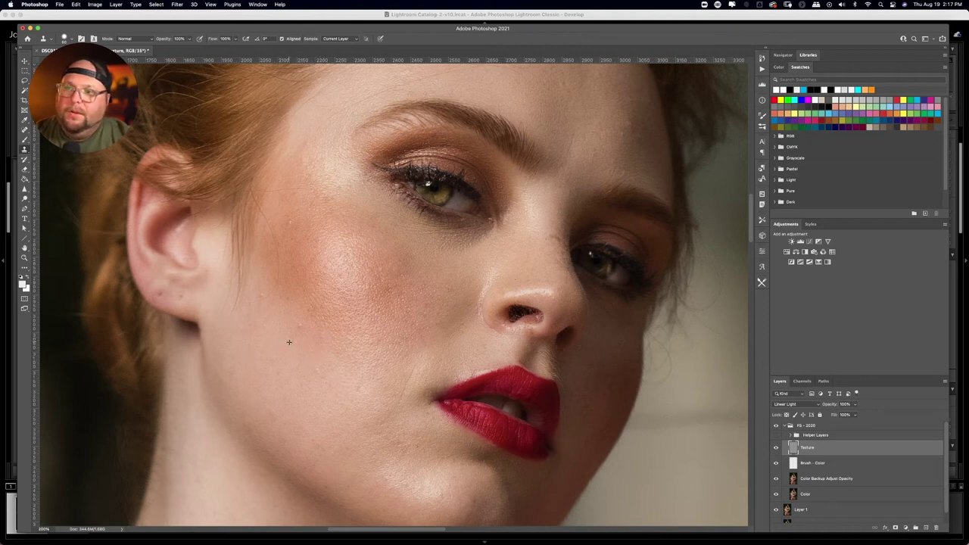
{"action": "left_click", "coordinate": [280, 349]}
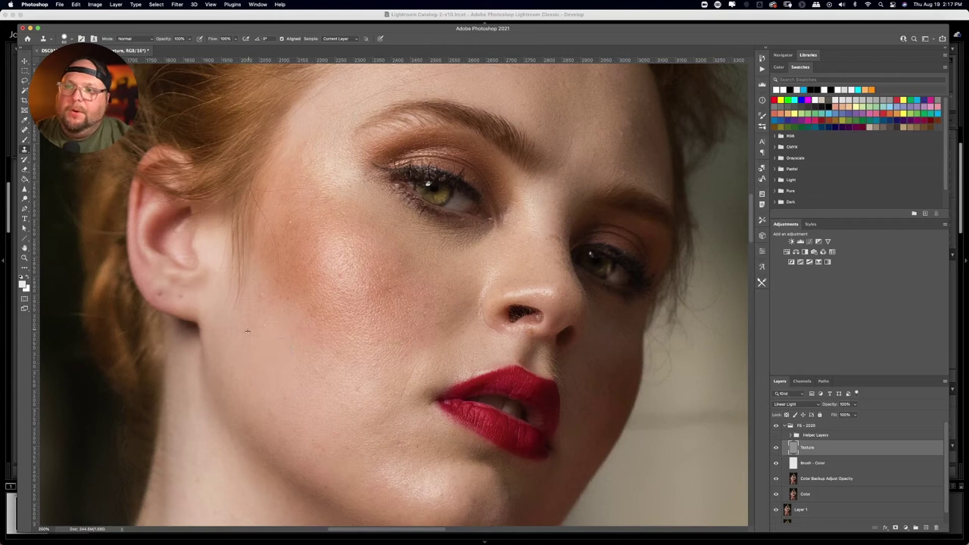
{"action": "left_click", "coordinate": [265, 325]}
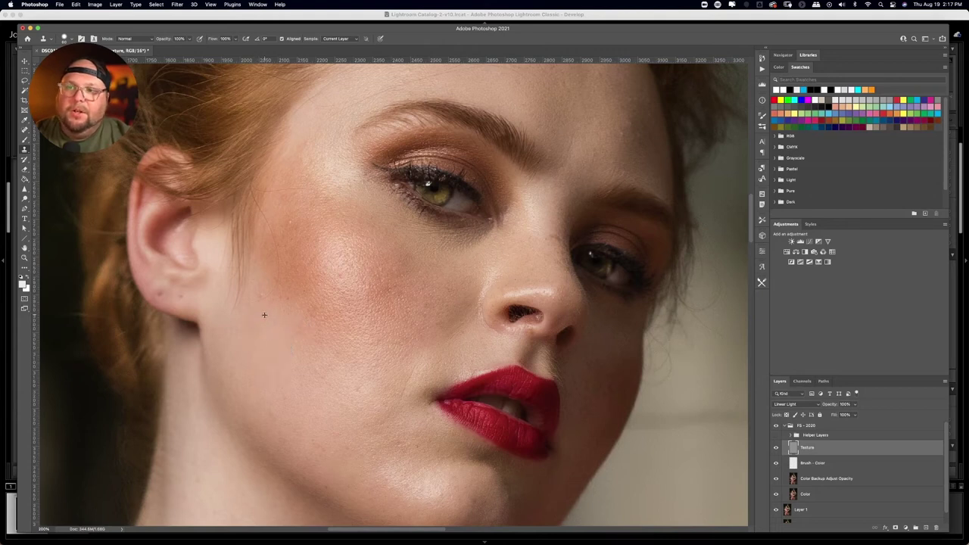
{"action": "left_click", "coordinate": [250, 303]}
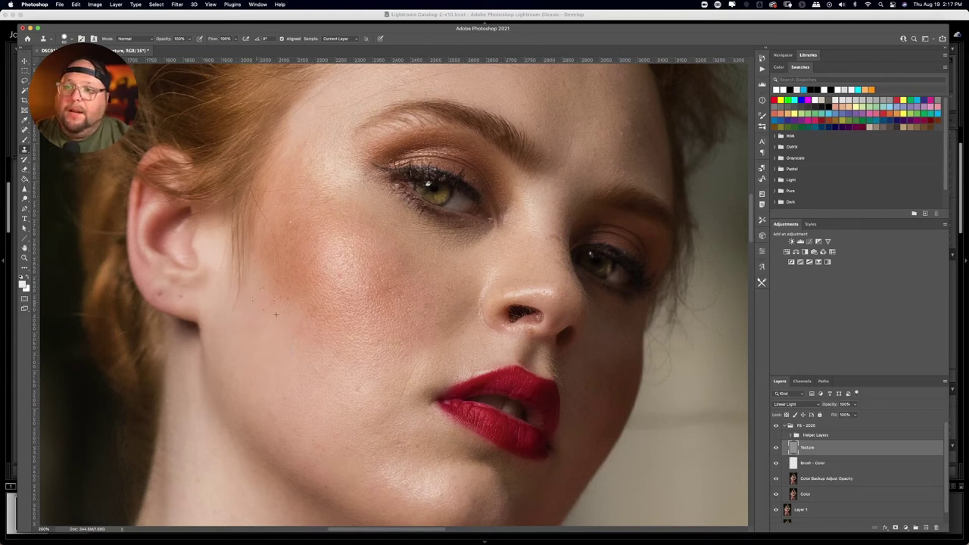
{"action": "left_click_drag", "start_coordinate": [277, 230], "coordinate": [269, 218]}
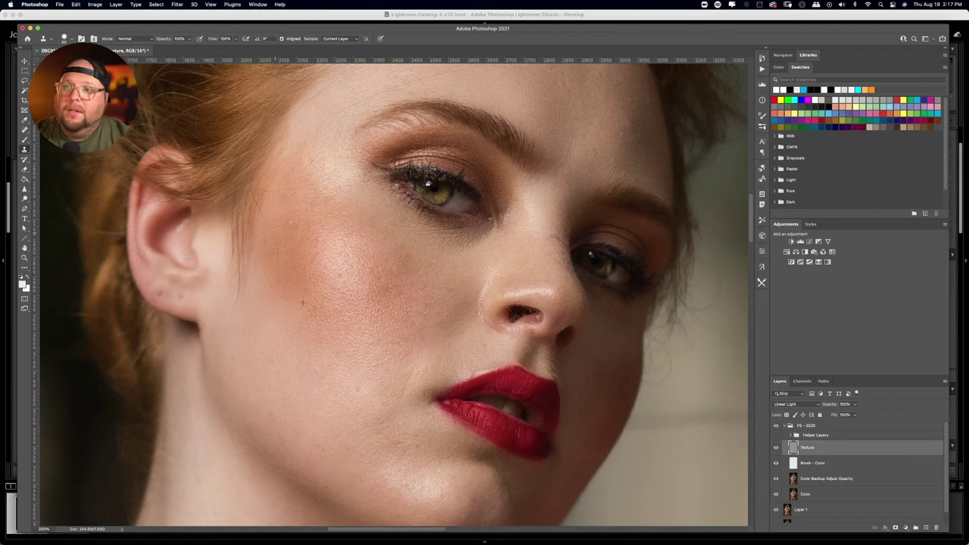
{"action": "left_click", "coordinate": [335, 254]}
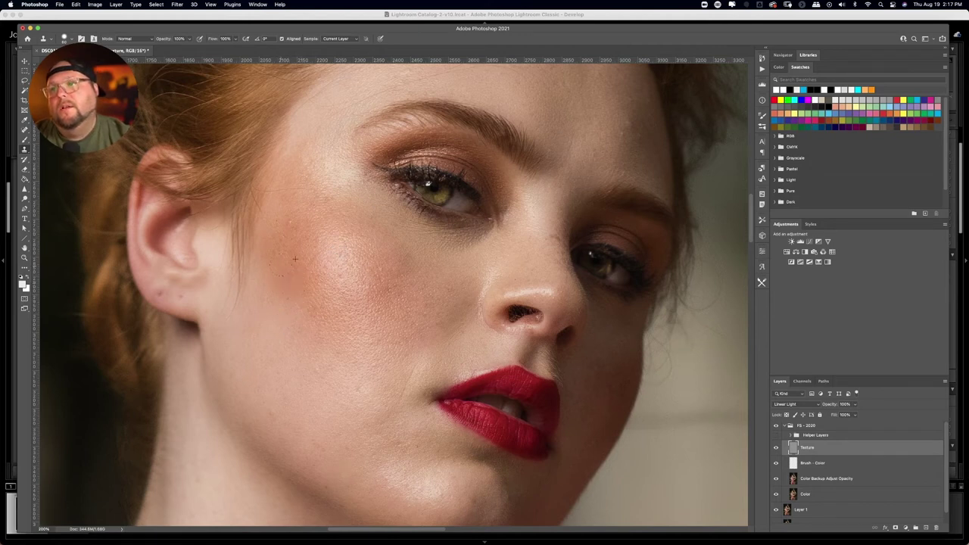
{"action": "left_click_drag", "start_coordinate": [377, 251], "coordinate": [353, 242]}
{"action": "scroll", "coordinate": [353, 242], "scroll_direction": "up", "scroll_amount": 5}
{"action": "left_click", "coordinate": [269, 271]}
{"action": "left_click_drag", "start_coordinate": [269, 271], "coordinate": [245, 282]}
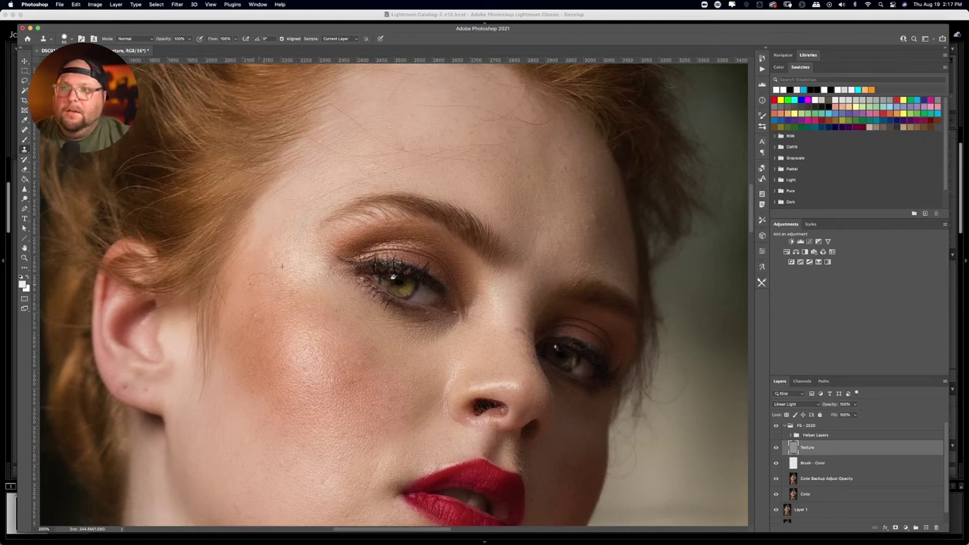
Heal the remaining spots on her upper cheek, near the temple and beside the eyebrow
{"action": "left_click", "coordinate": [311, 314]}
{"action": "left_click", "coordinate": [302, 287]}
{"action": "scroll", "coordinate": [301, 286], "scroll_direction": "up", "scroll_amount": 3}
{"action": "left_click", "coordinate": [278, 303]}
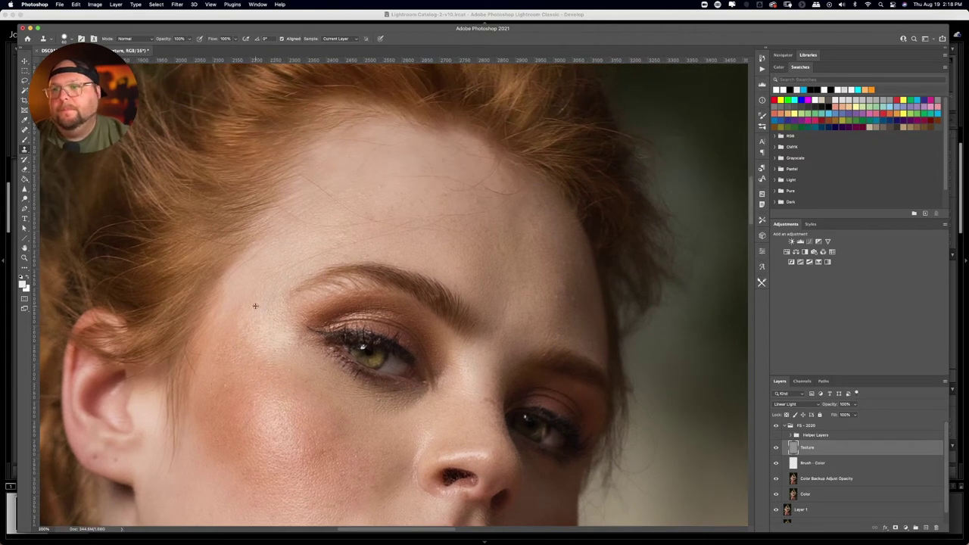
{"action": "left_click", "coordinate": [255, 300]}
{"action": "left_click", "coordinate": [277, 275]}
{"action": "left_click", "coordinate": [277, 270]}
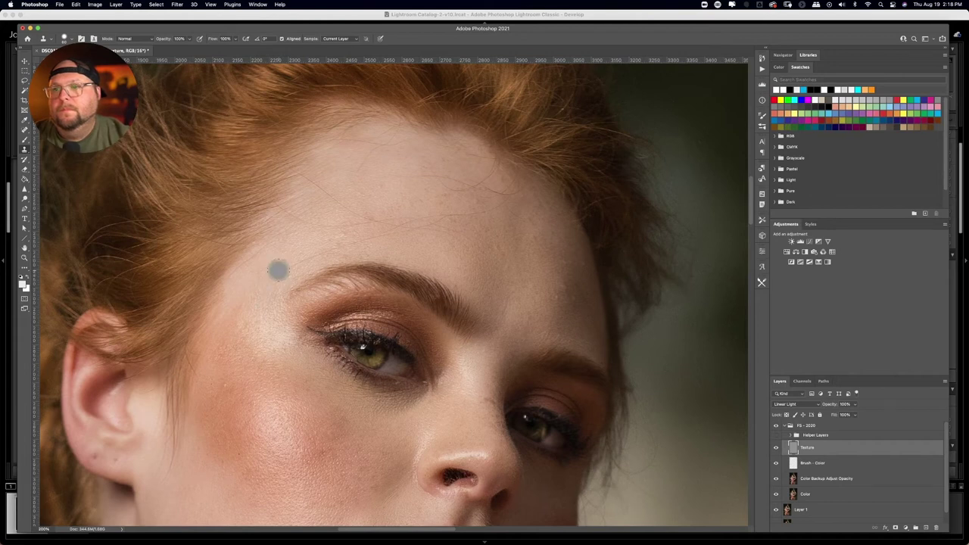
Heal the blemishes just above the eyebrow and the small dark spots on the forehead
{"action": "left_click", "coordinate": [322, 247]}
{"action": "left_click", "coordinate": [330, 249]}
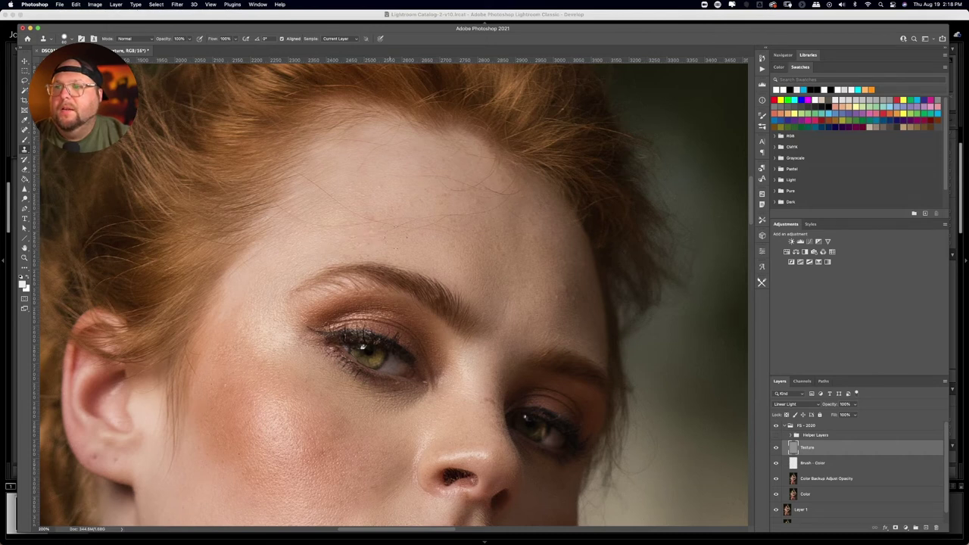
{"action": "left_click", "coordinate": [370, 243]}
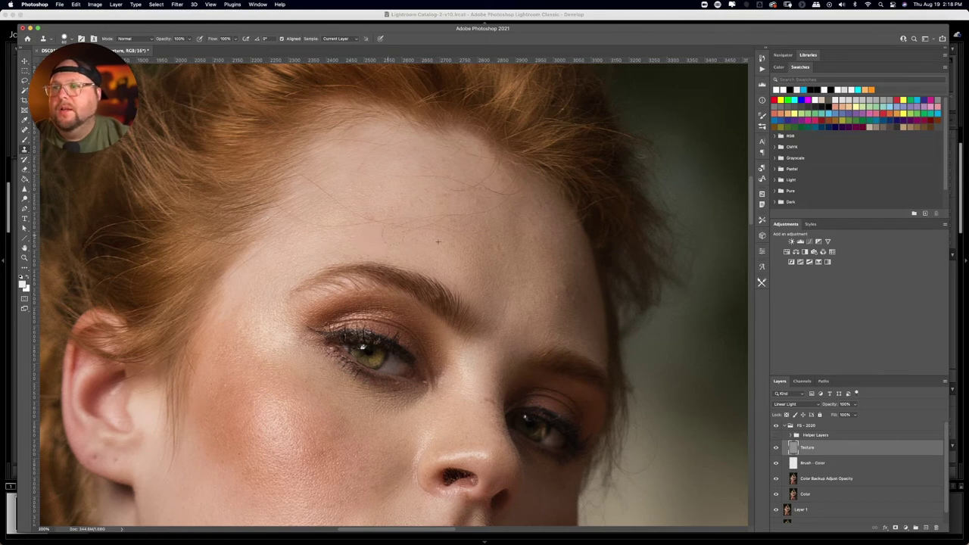
{"action": "left_click", "coordinate": [407, 234]}
{"action": "left_click", "coordinate": [414, 223]}
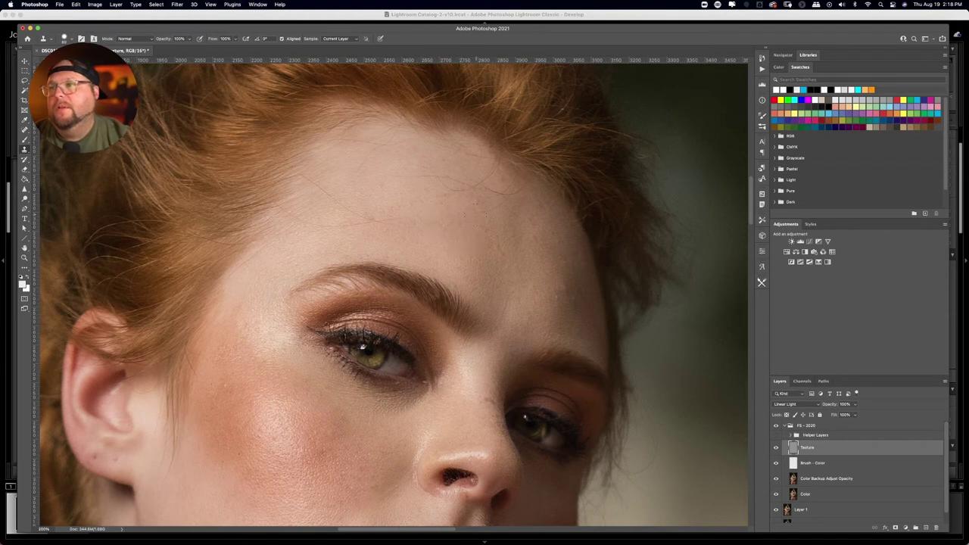
Heal the blemishes on the right and middle of the forehead and along the hairline
{"action": "left_click", "coordinate": [511, 213]}
{"action": "left_click", "coordinate": [502, 235]}
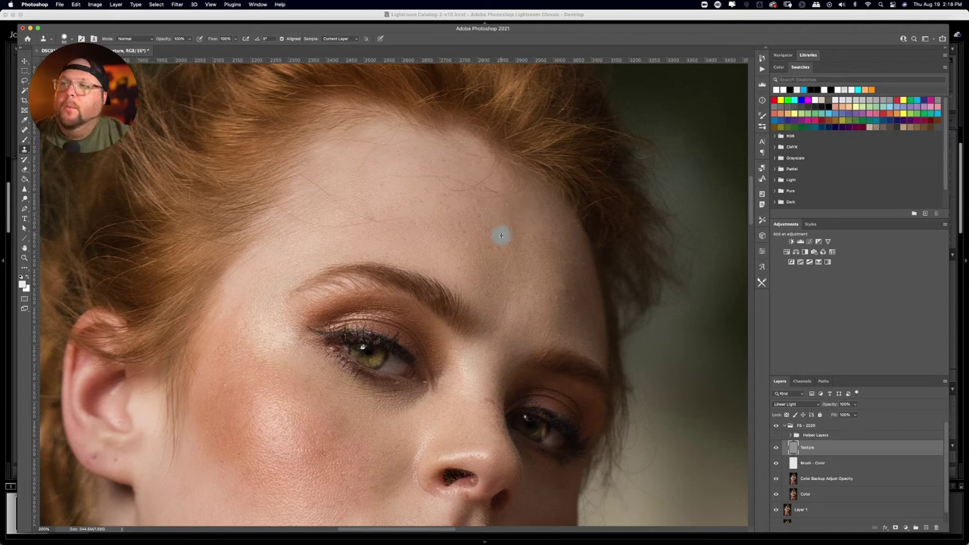
{"action": "left_click", "coordinate": [480, 224]}
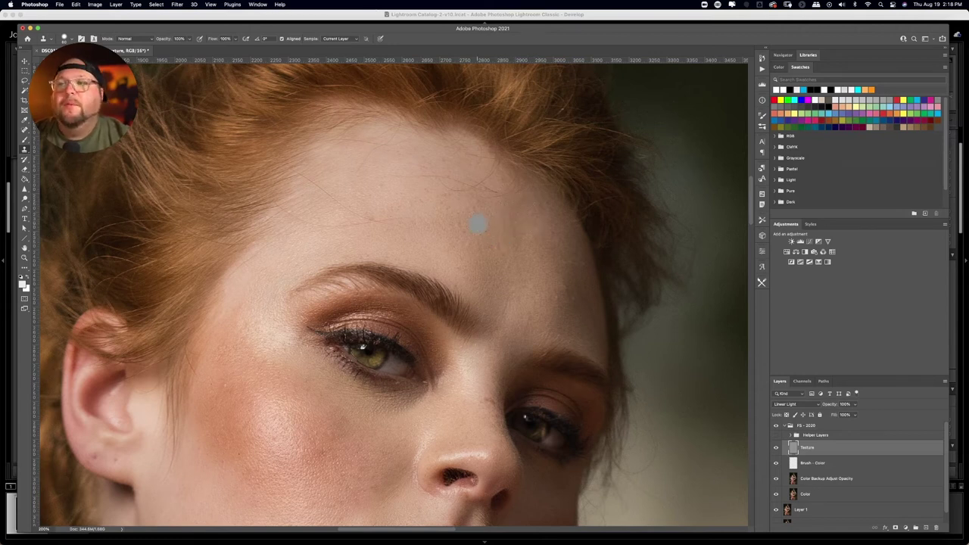
{"action": "left_click", "coordinate": [444, 180]}
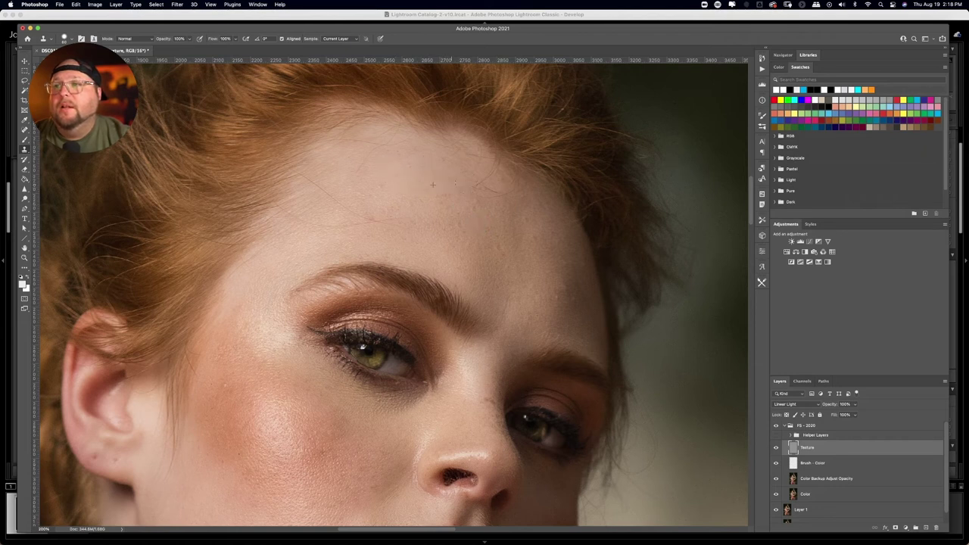
{"action": "left_click", "coordinate": [482, 190]}
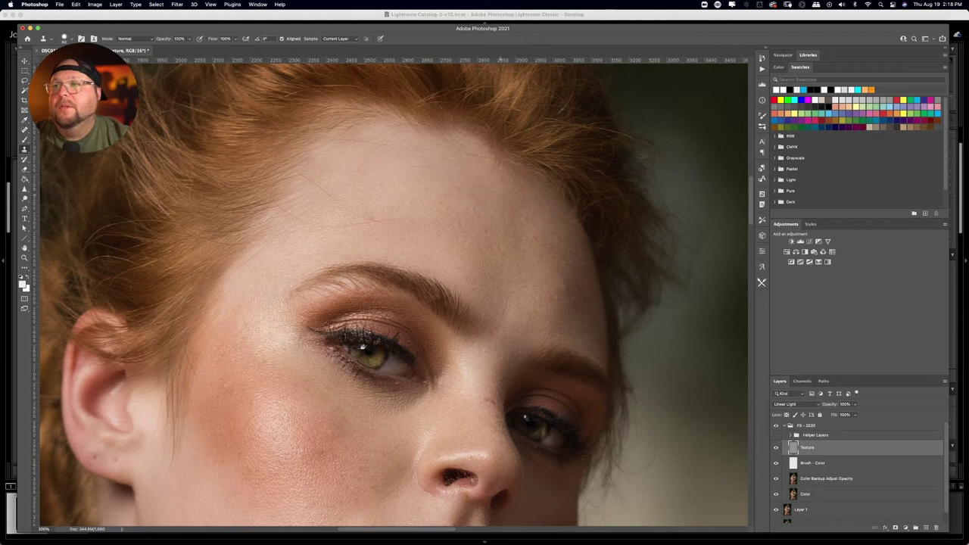
{"action": "left_click", "coordinate": [432, 171]}
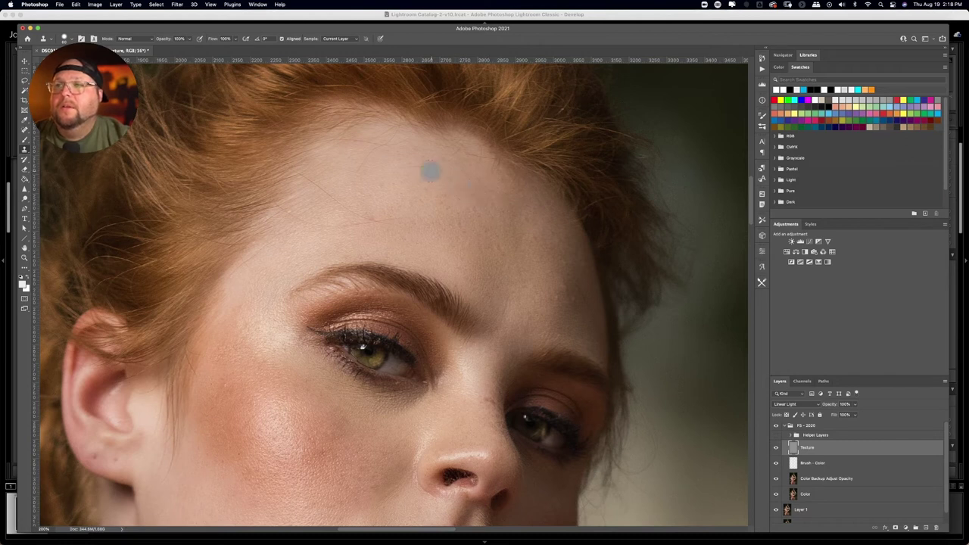
{"action": "left_click", "coordinate": [363, 203]}
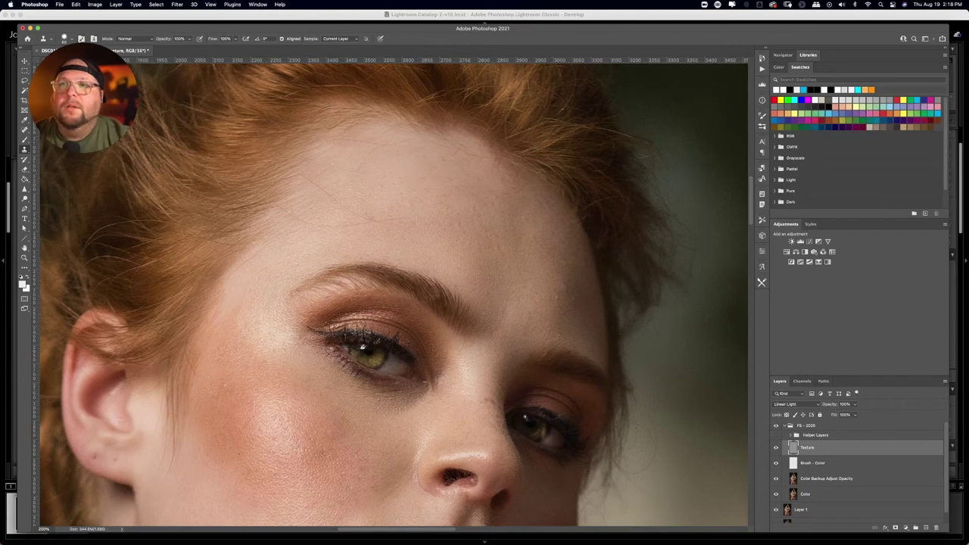
Check the brush preset list, then heal the remaining spots high on the forehead and hairline
{"action": "left_click", "coordinate": [66, 39]}
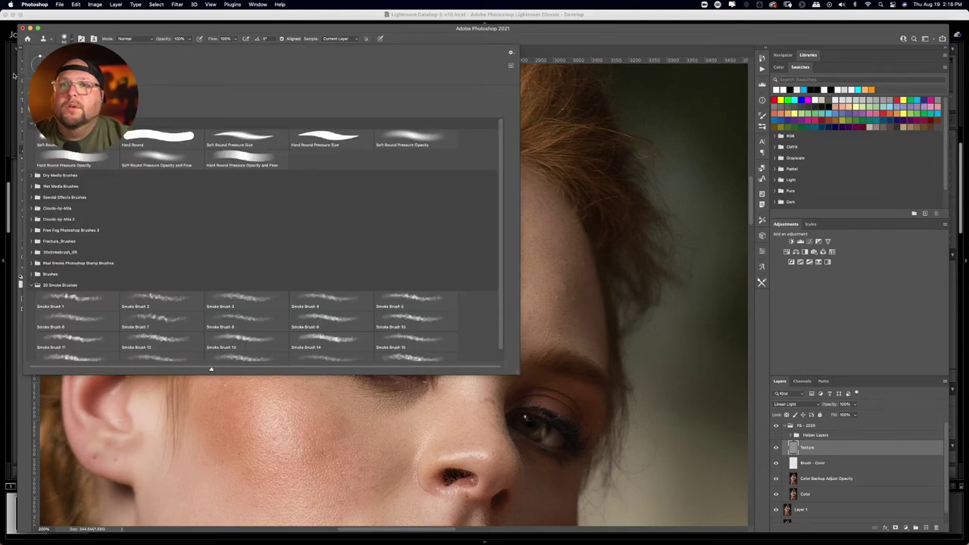
{"action": "left_click", "coordinate": [582, 71]}
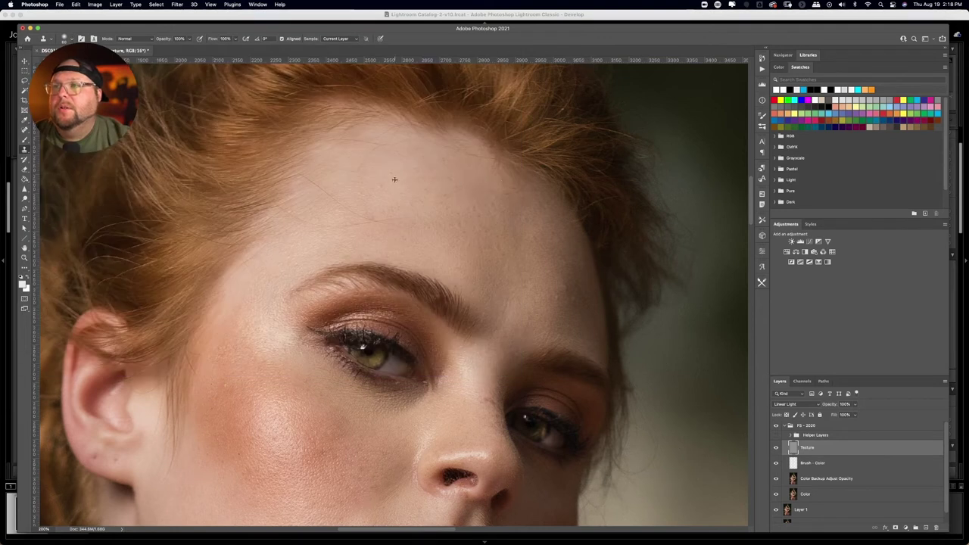
{"action": "left_click", "coordinate": [359, 168]}
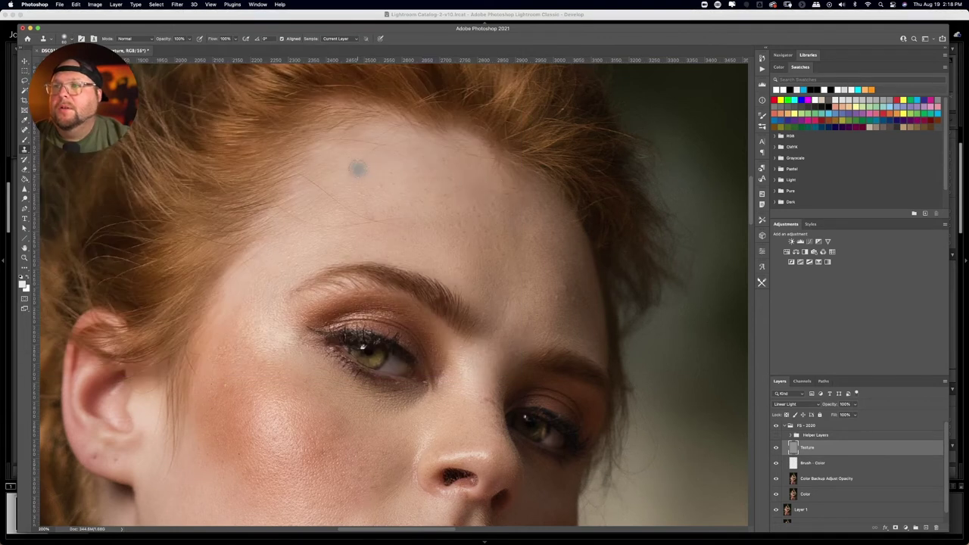
{"action": "left_click", "coordinate": [400, 148]}
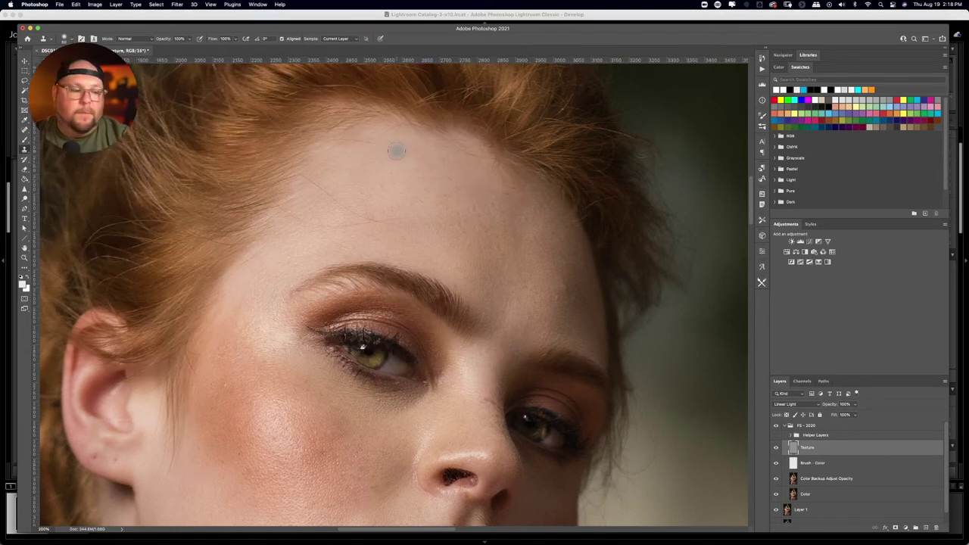
{"action": "left_click", "coordinate": [559, 191]}
{"action": "left_click", "coordinate": [342, 169]}
{"action": "left_click", "coordinate": [334, 144]}
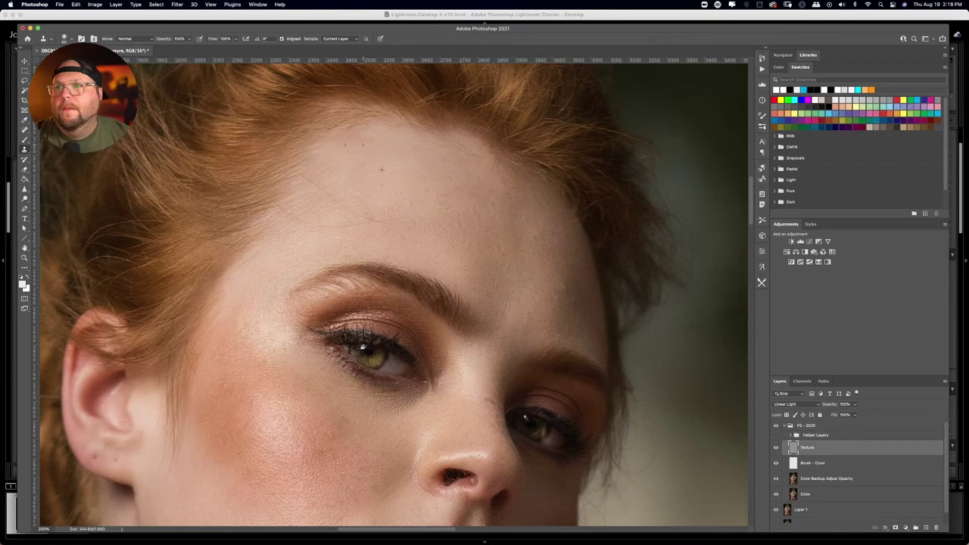
{"action": "left_click", "coordinate": [290, 186]}
{"action": "left_click", "coordinate": [303, 180]}
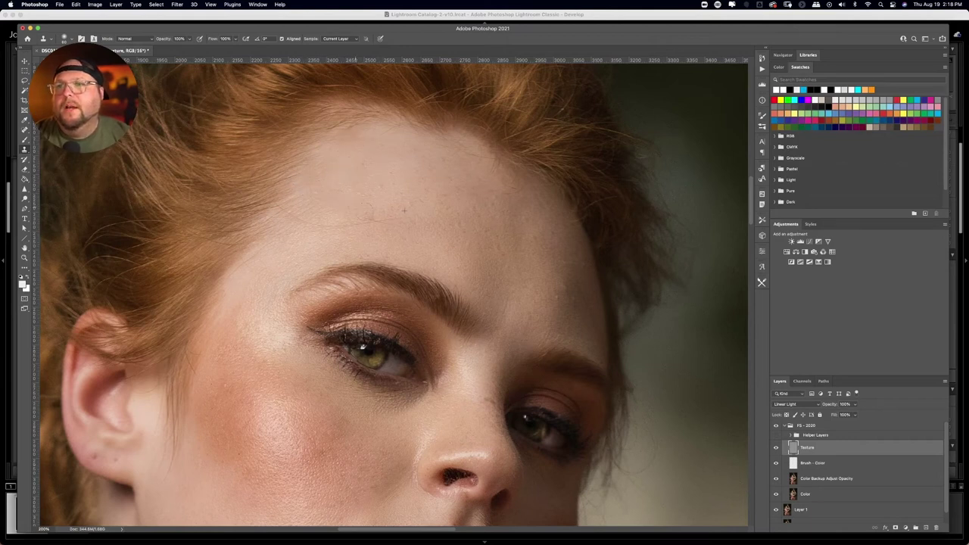
{"action": "left_click", "coordinate": [349, 205]}
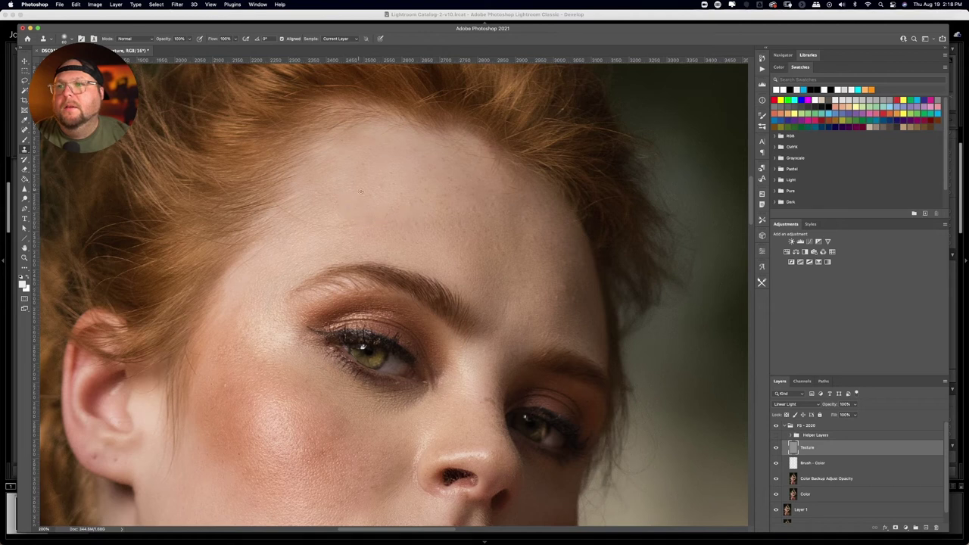
{"action": "left_click", "coordinate": [336, 222]}
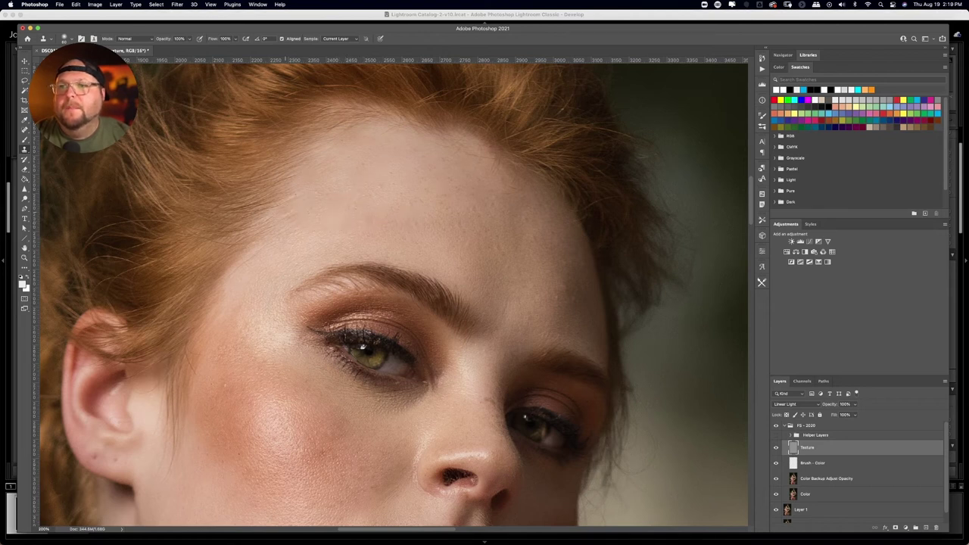
Pan the view toward the lips and select the Color Backup Adjust Opacity layer
{"action": "left_click_drag", "start_coordinate": [258, 247], "coordinate": [139, 245]}
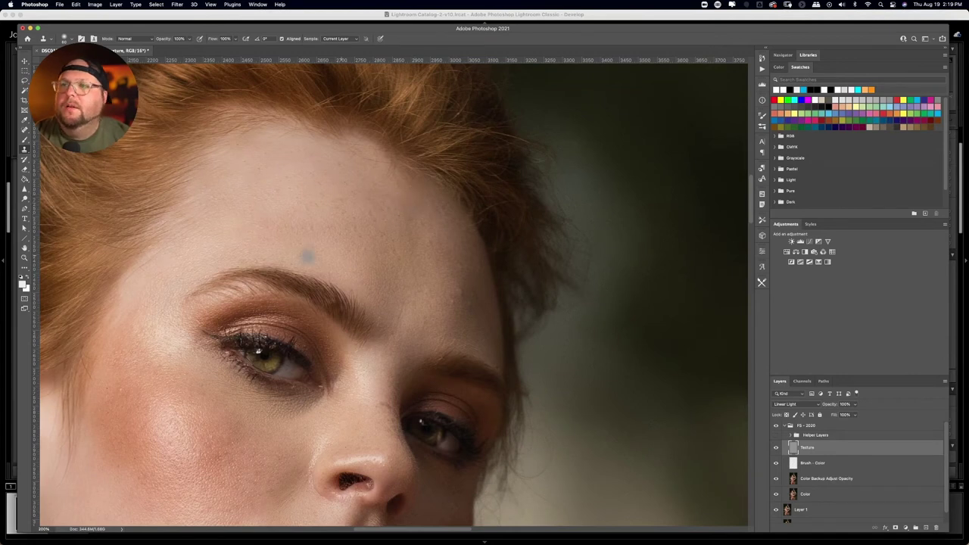
{"action": "scroll", "coordinate": [307, 258], "scroll_direction": "down", "scroll_amount": 4}
{"action": "scroll", "coordinate": [307, 257], "scroll_direction": "left", "scroll_amount": 5}
{"action": "scroll", "coordinate": [353, 152], "scroll_direction": "right", "scroll_amount": 6}
{"action": "scroll", "coordinate": [353, 152], "scroll_direction": "left", "scroll_amount": 5}
{"action": "scroll", "coordinate": [353, 151], "scroll_direction": "right", "scroll_amount": 1}
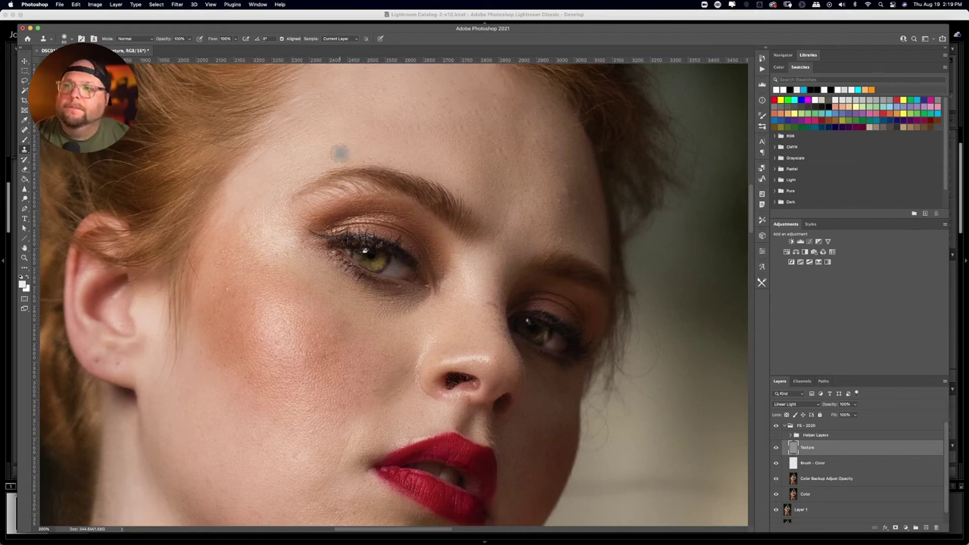
{"action": "key", "text": "h"}
{"action": "left_click_drag", "start_coordinate": [315, 160], "coordinate": [539, 156]}
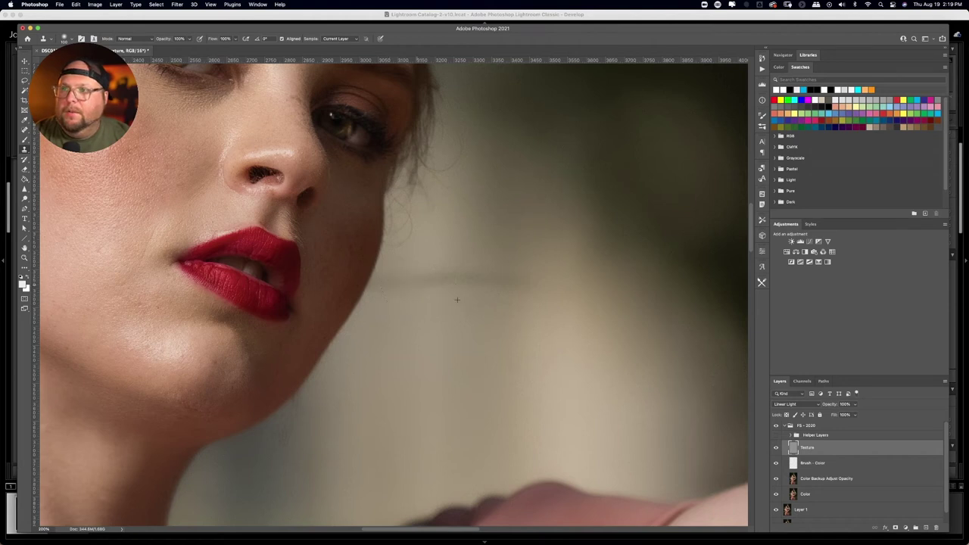
{"action": "left_click", "coordinate": [832, 481]}
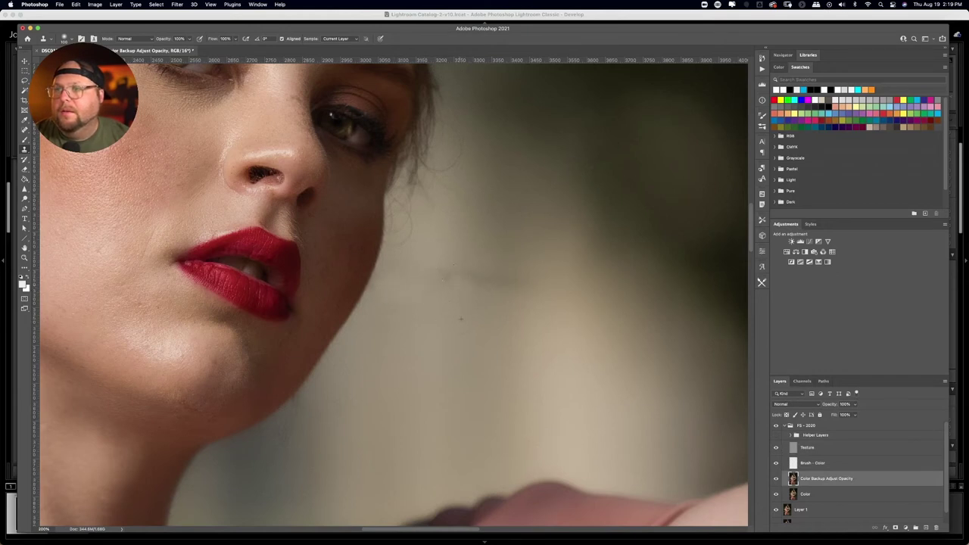
Clone over the dark background smudge beside her face, undo the second stroke, and fit the view
{"action": "left_click_drag", "start_coordinate": [490, 282], "coordinate": [528, 285]}
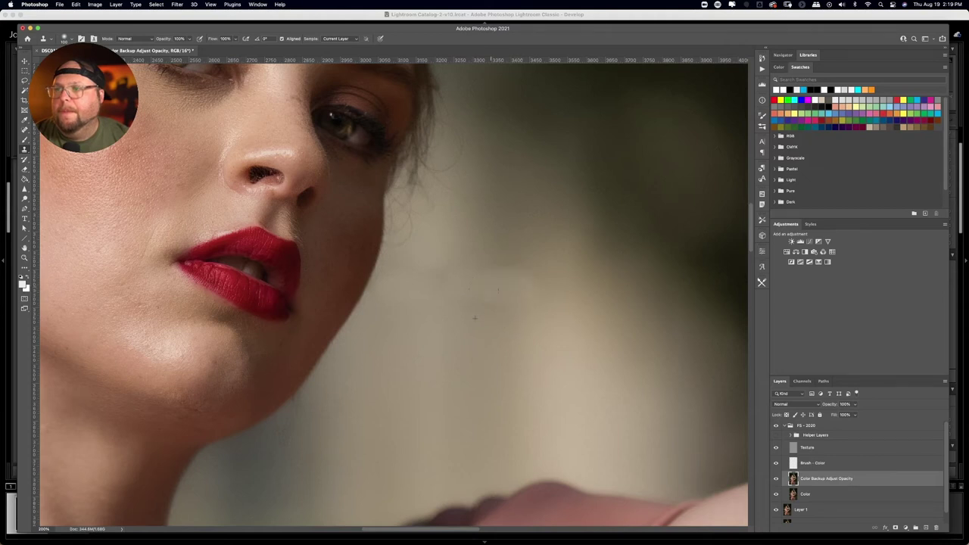
{"action": "mouse_move", "coordinate": [521, 264]}
{"action": "left_mouse_down"}
{"action": "mouse_move", "coordinate": [515, 281]}
{"action": "mouse_move", "coordinate": [536, 305]}
{"action": "mouse_move", "coordinate": [520, 327]}
{"action": "left_mouse_up"}
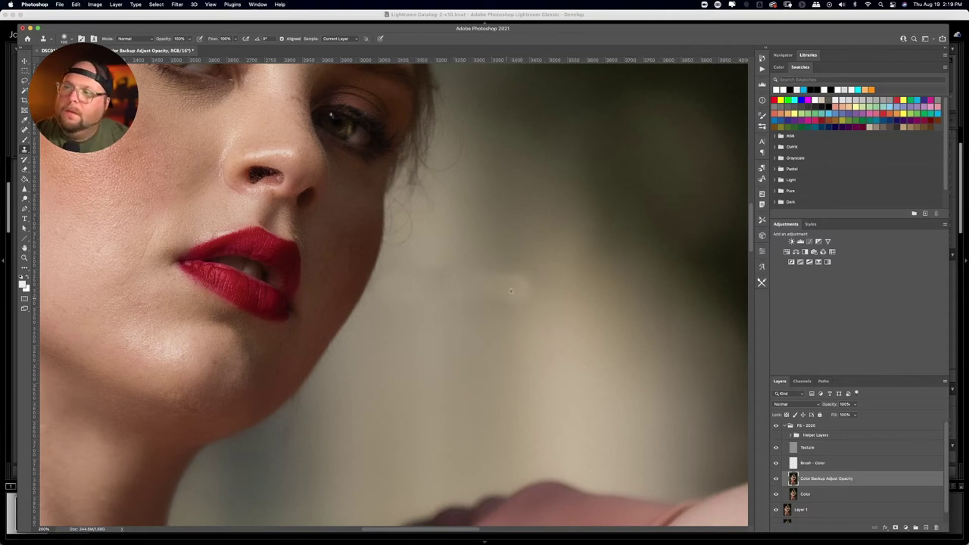
{"action": "key", "text": "super+z"}
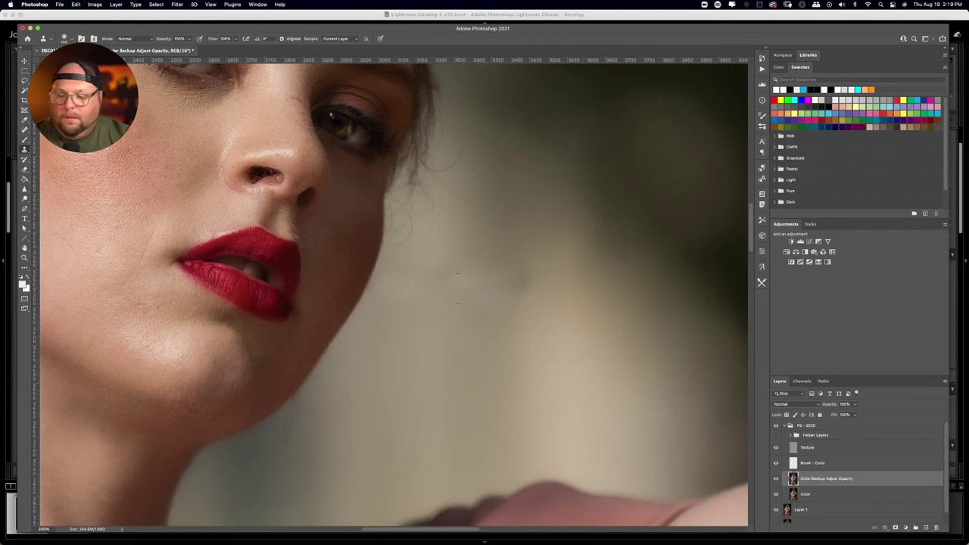
{"action": "key", "text": "super+0"}
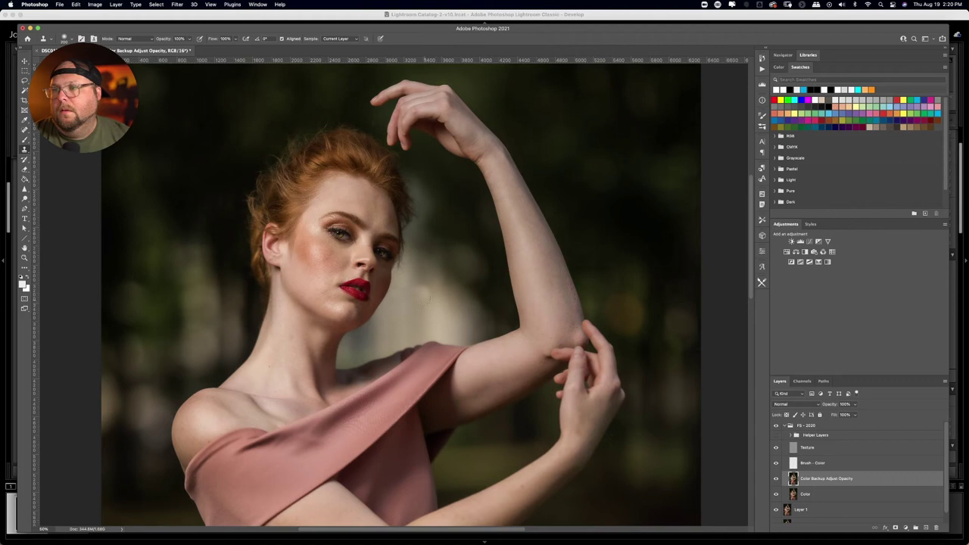
Spot-heal the dark background spot right of the chin, then select the Texture layer
{"action": "left_click", "coordinate": [24, 129]}
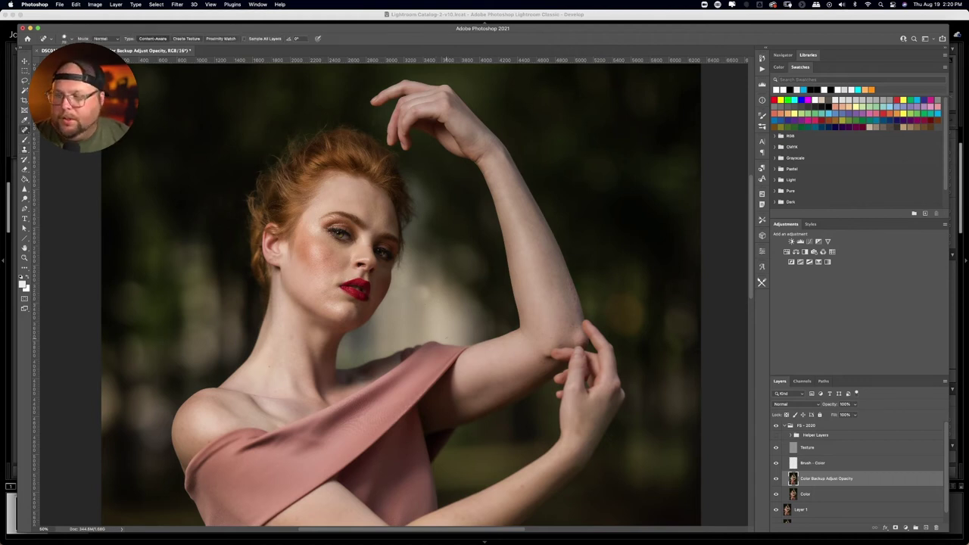
{"action": "left_click_drag", "start_coordinate": [421, 297], "coordinate": [421, 294]}
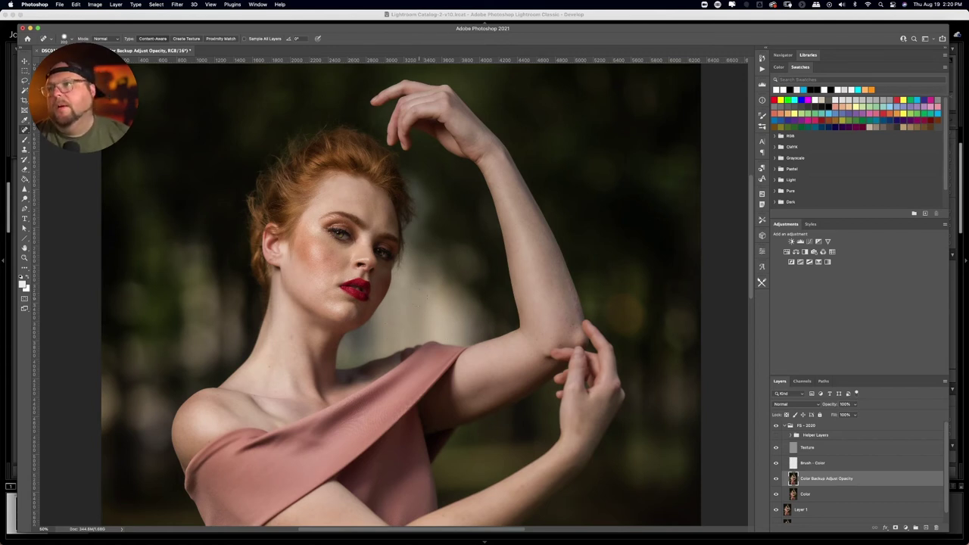
{"action": "left_click_drag", "start_coordinate": [419, 283], "coordinate": [421, 295]}
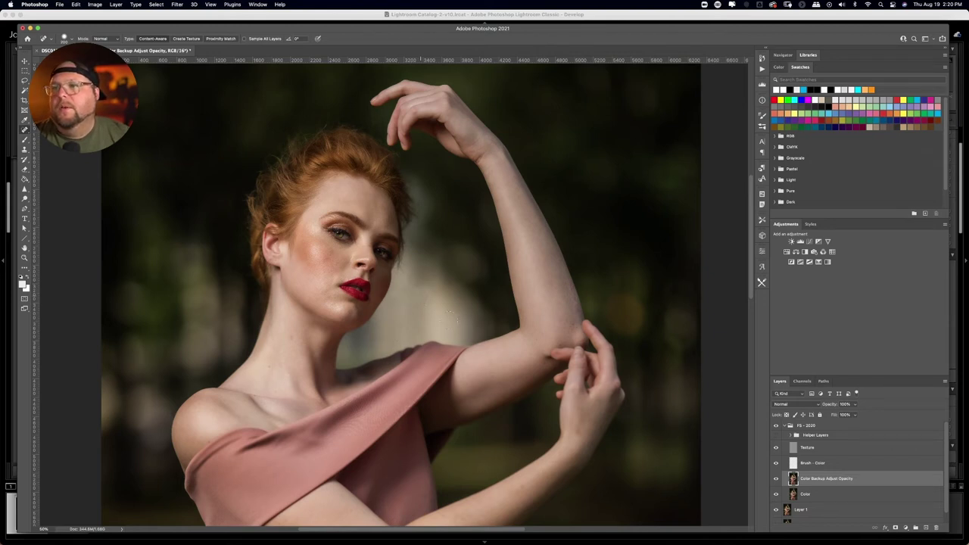
{"action": "left_click_drag", "start_coordinate": [421, 286], "coordinate": [432, 295]}
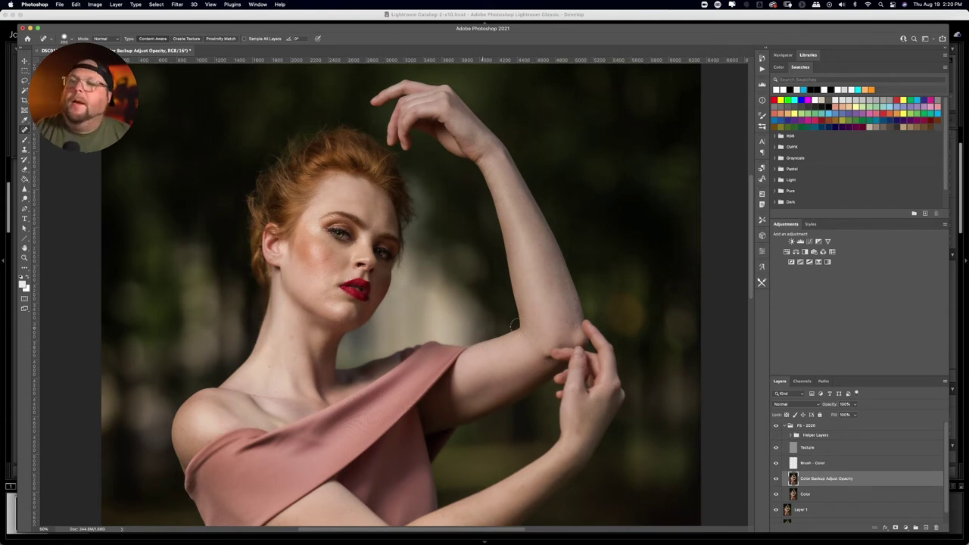
{"action": "left_click", "coordinate": [823, 448]}
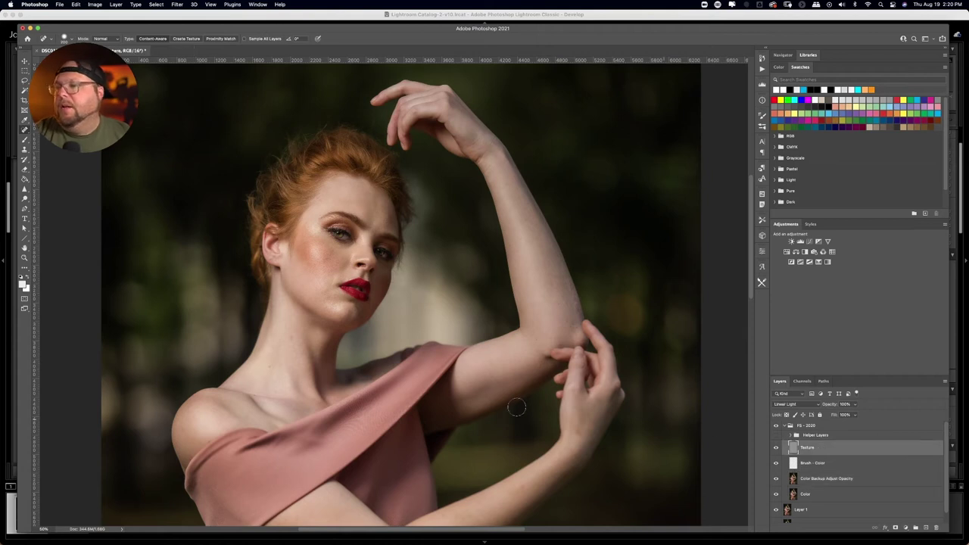
Zoom in on the lips and chin, cancelling the accidental Spot Healing notice
{"action": "key", "text": "super+equal"}
{"action": "key", "text": "super+equal"}
{"action": "key", "text": "super+equal"}
{"action": "key", "text": "super+equal"}
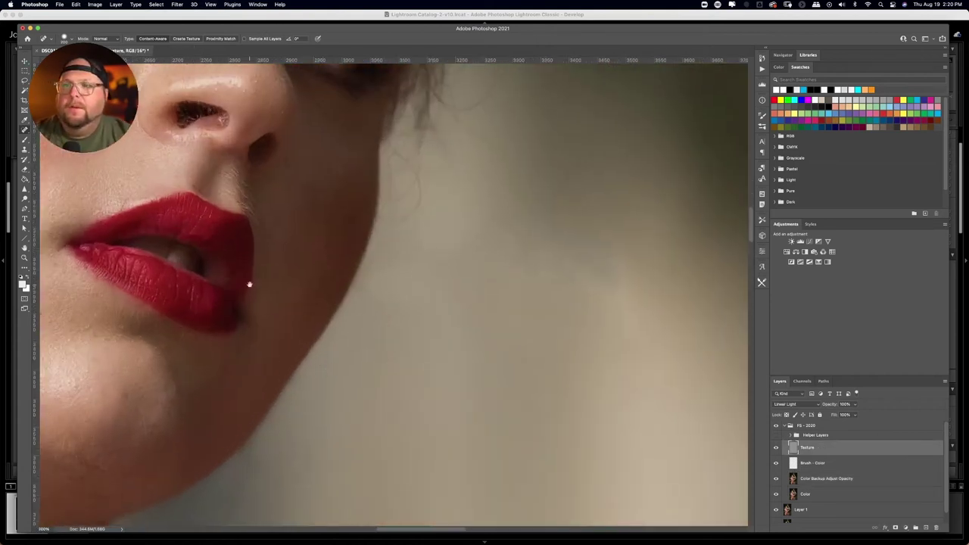
{"action": "mouse_move", "coordinate": [249, 285]}
{"action": "left_mouse_down"}
{"action": "mouse_move", "coordinate": [401, 400]}
{"action": "mouse_move", "coordinate": [417, 310]}
{"action": "mouse_move", "coordinate": [416, 218]}
{"action": "left_mouse_up"}
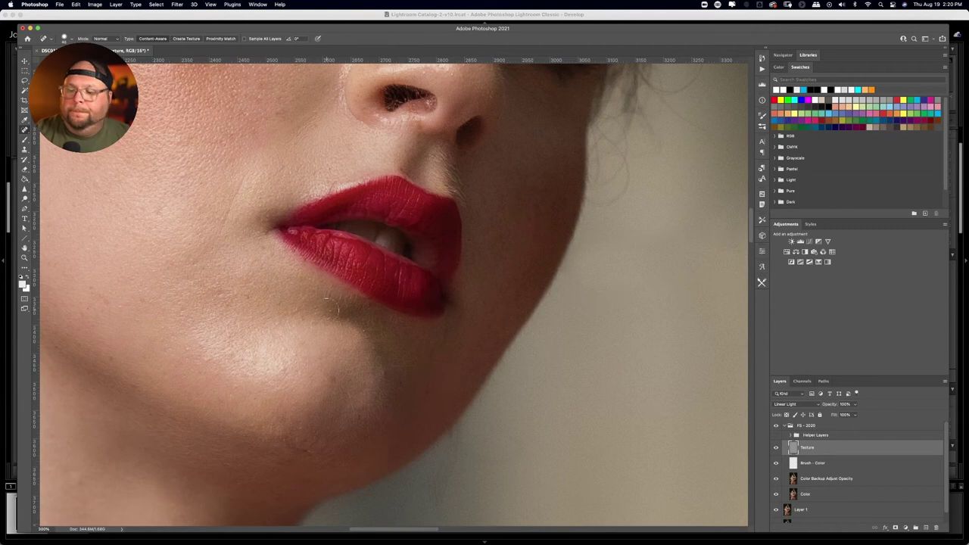
{"action": "left_click", "coordinate": [344, 387], "text": "alt"}
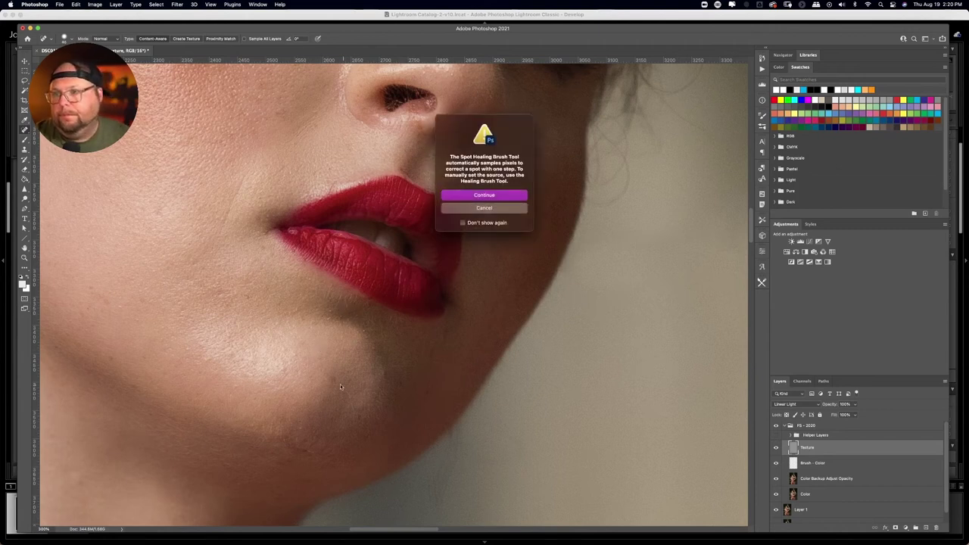
{"action": "left_click", "coordinate": [503, 209]}
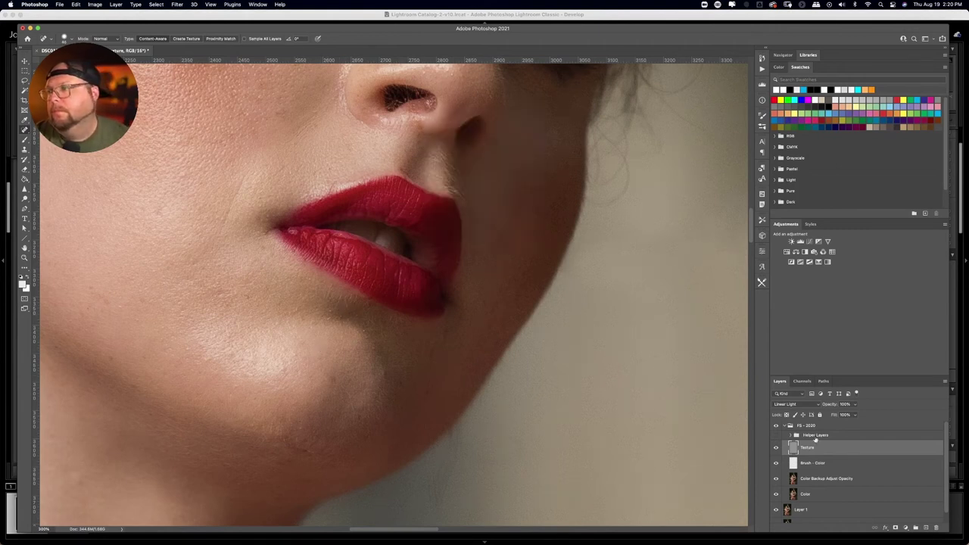
Clone Stamp the chin spot, redoing it with a smaller brush after undoing the oversized stroke
{"action": "key", "text": "e"}
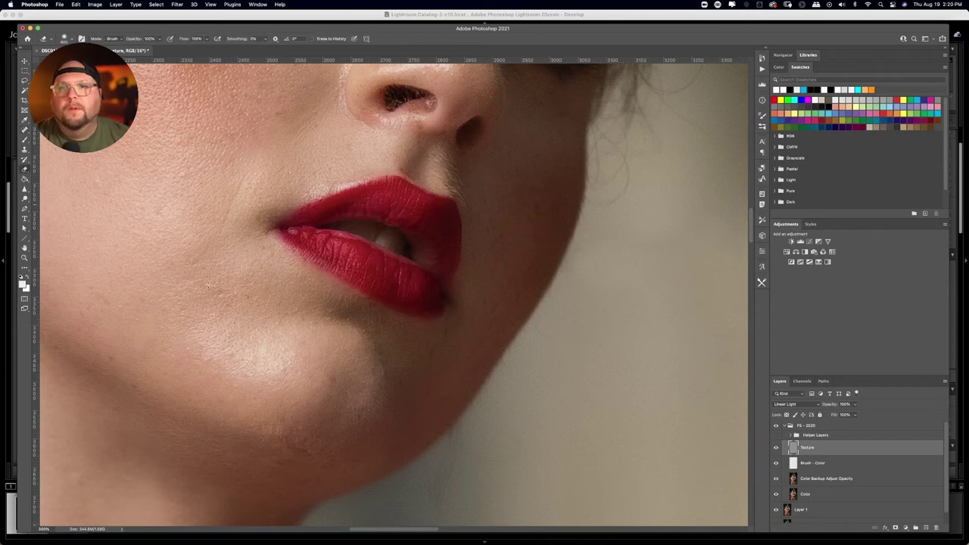
{"action": "left_click", "coordinate": [23, 149]}
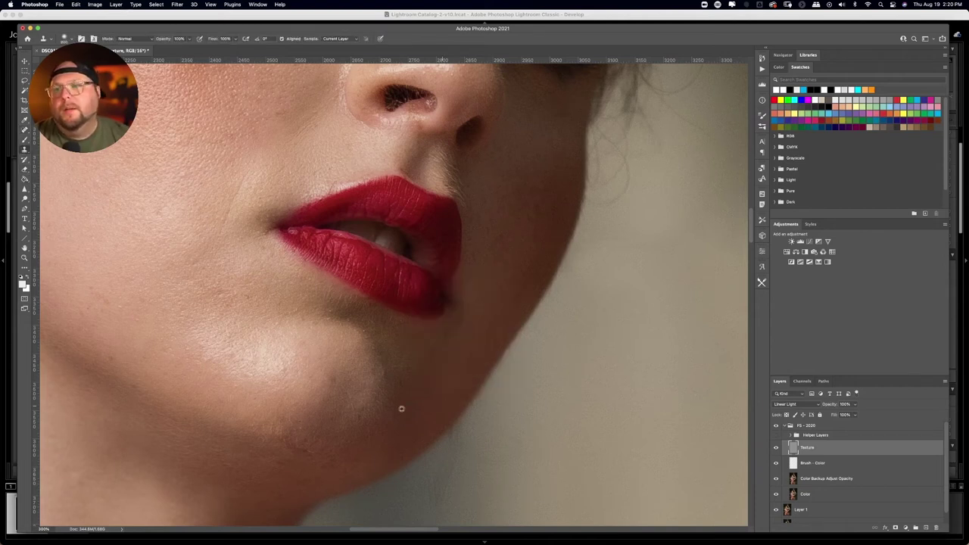
{"action": "left_click_drag", "start_coordinate": [335, 356], "coordinate": [326, 394]}
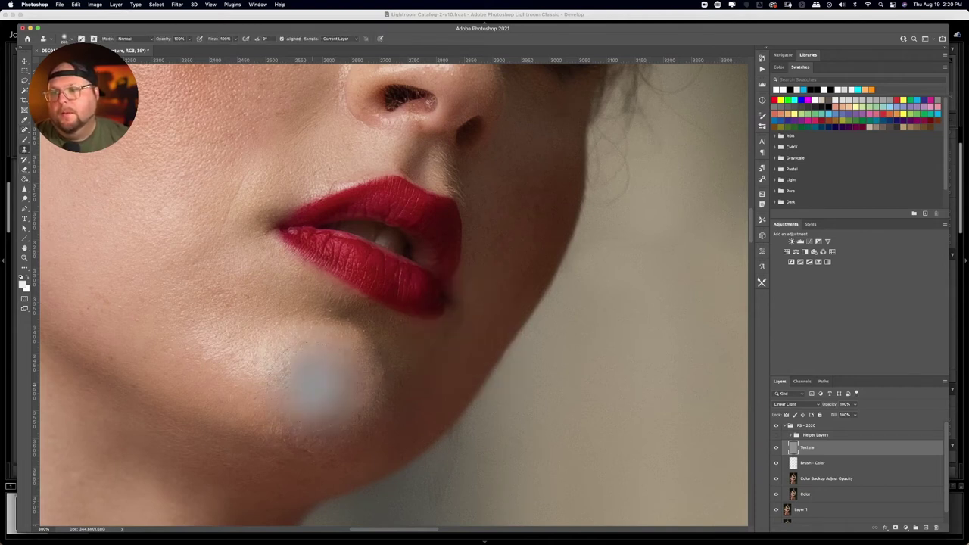
{"action": "key", "text": "super+z"}
{"action": "key", "text": "bracketleft"}
{"action": "key", "text": "bracketleft"}
{"action": "key", "text": "bracketleft"}
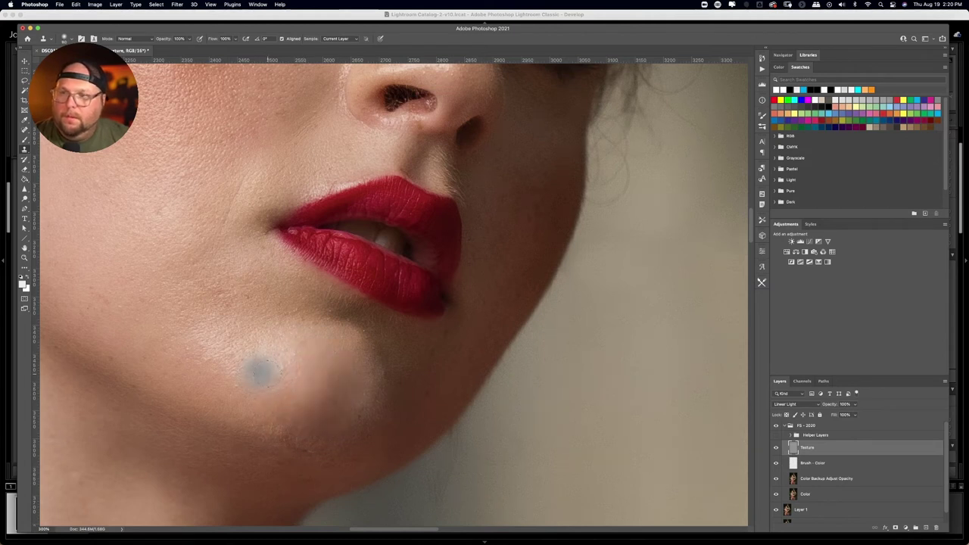
{"action": "key", "text": "bracketleft"}
{"action": "key", "text": "bracketleft"}
{"action": "left_click_drag", "start_coordinate": [274, 373], "coordinate": [287, 378]}
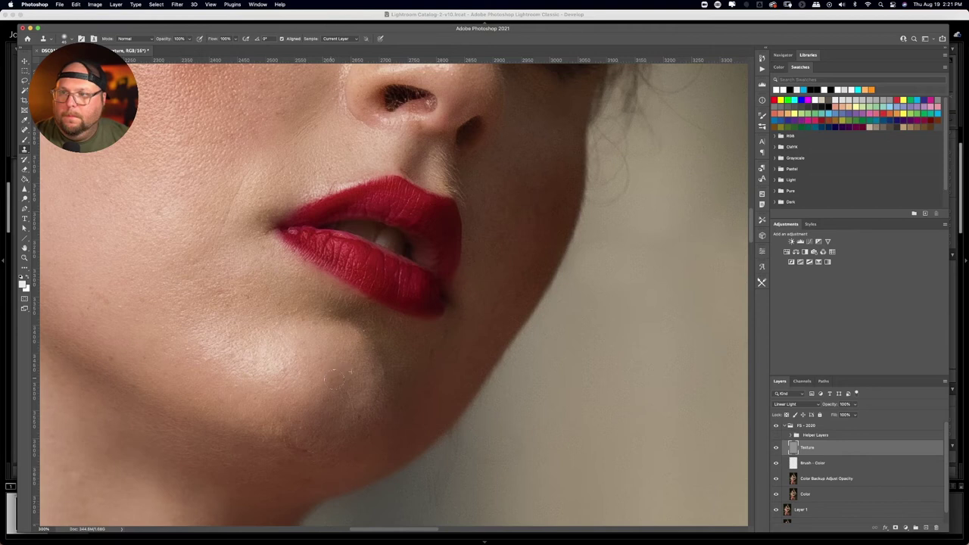
{"action": "left_click_drag", "start_coordinate": [216, 386], "coordinate": [448, 390]}
Heal the dark blemishes on the earlobe and a small spot on the cheek
{"action": "scroll", "coordinate": [446, 367], "scroll_direction": "left", "scroll_amount": 8}
{"action": "scroll", "coordinate": [447, 367], "scroll_direction": "up", "scroll_amount": 5}
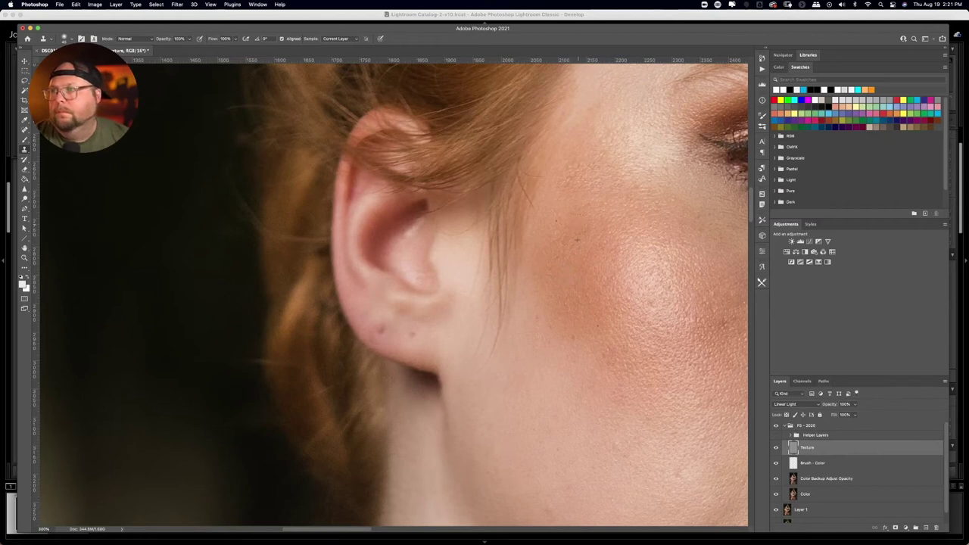
{"action": "left_click", "coordinate": [412, 335]}
{"action": "left_click", "coordinate": [401, 338]}
{"action": "left_click", "coordinate": [485, 357]}
Heal four small forehead spots, then fit the whole portrait on screen
{"action": "scroll", "coordinate": [561, 287], "scroll_direction": "right", "scroll_amount": 10}
{"action": "scroll", "coordinate": [560, 288], "scroll_direction": "up", "scroll_amount": 5}
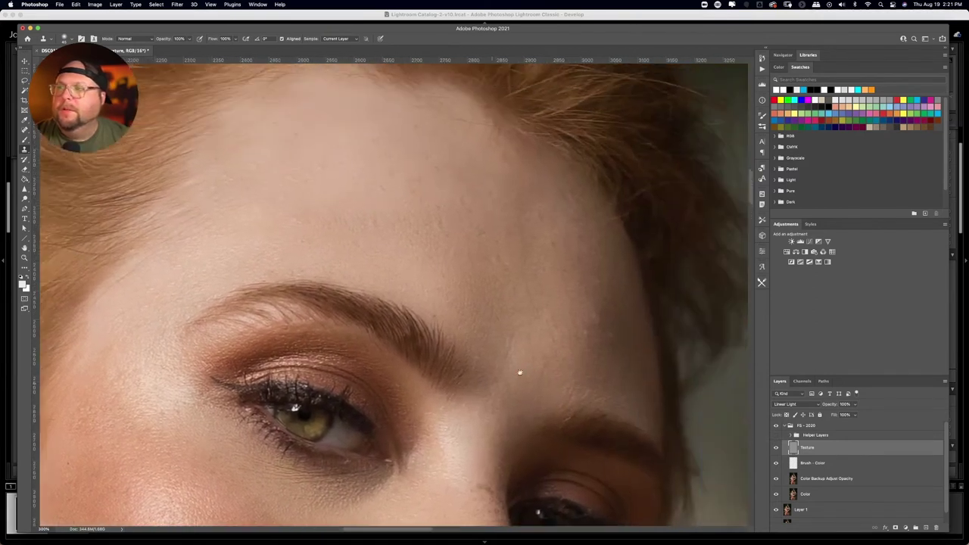
{"action": "scroll", "coordinate": [519, 373], "scroll_direction": "right", "scroll_amount": 3}
{"action": "left_click", "coordinate": [534, 341]}
{"action": "left_click", "coordinate": [539, 338]}
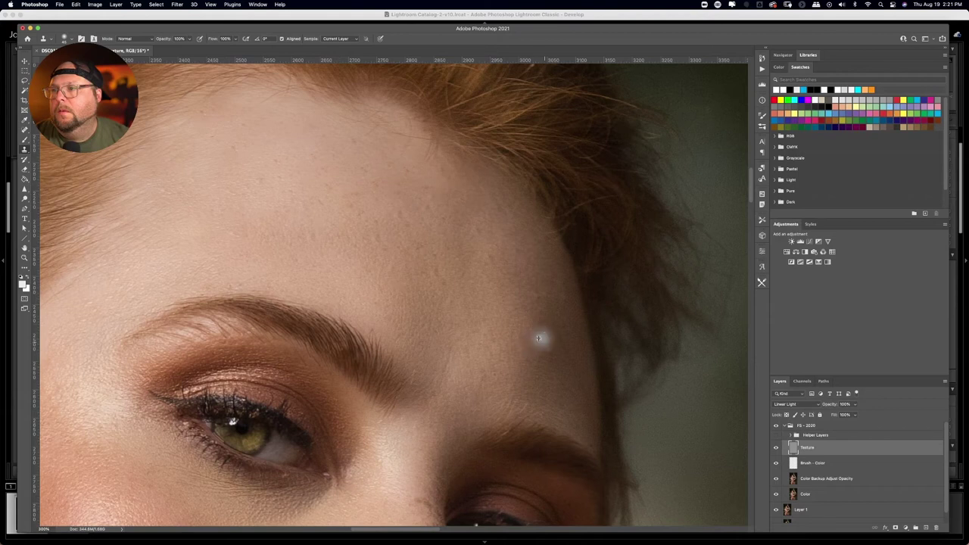
{"action": "left_click", "coordinate": [547, 347]}
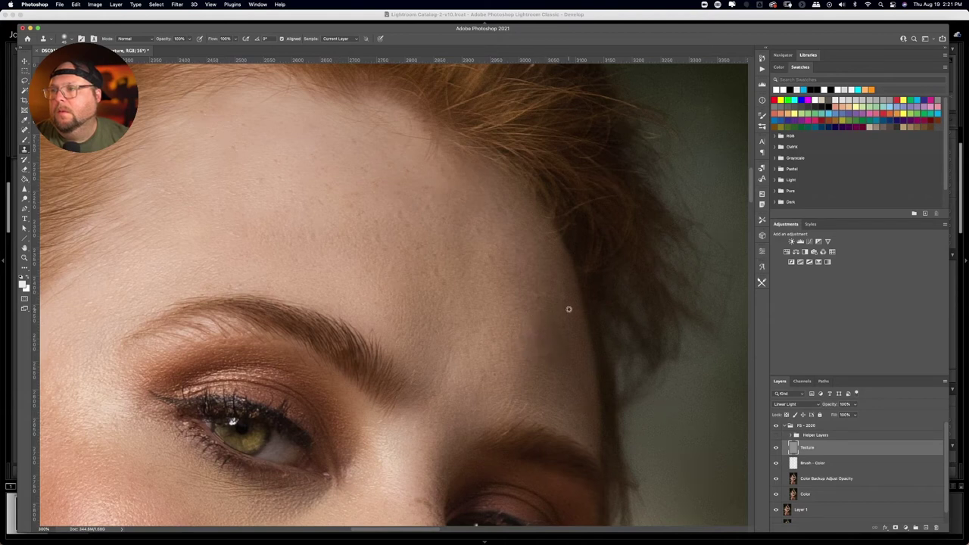
{"action": "left_click", "coordinate": [508, 342]}
{"action": "scroll", "coordinate": [502, 292], "scroll_direction": "down", "scroll_amount": 5}
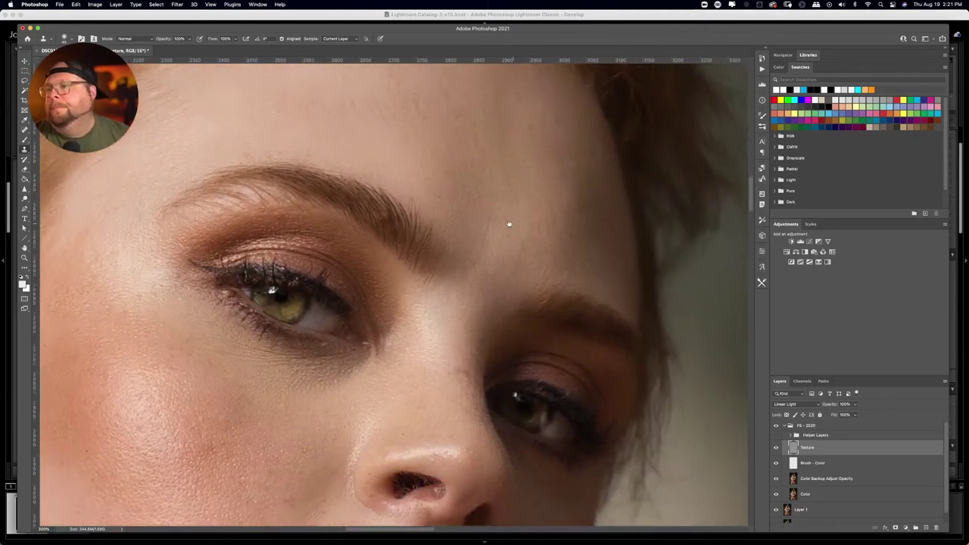
{"action": "scroll", "coordinate": [509, 224], "scroll_direction": "down", "scroll_amount": 5}
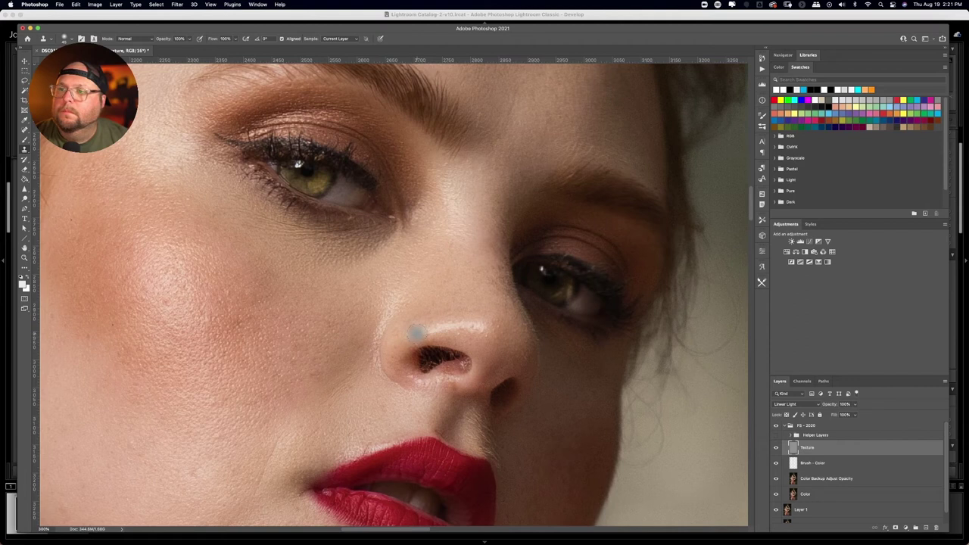
{"action": "scroll", "coordinate": [422, 307], "scroll_direction": "down", "scroll_amount": 3}
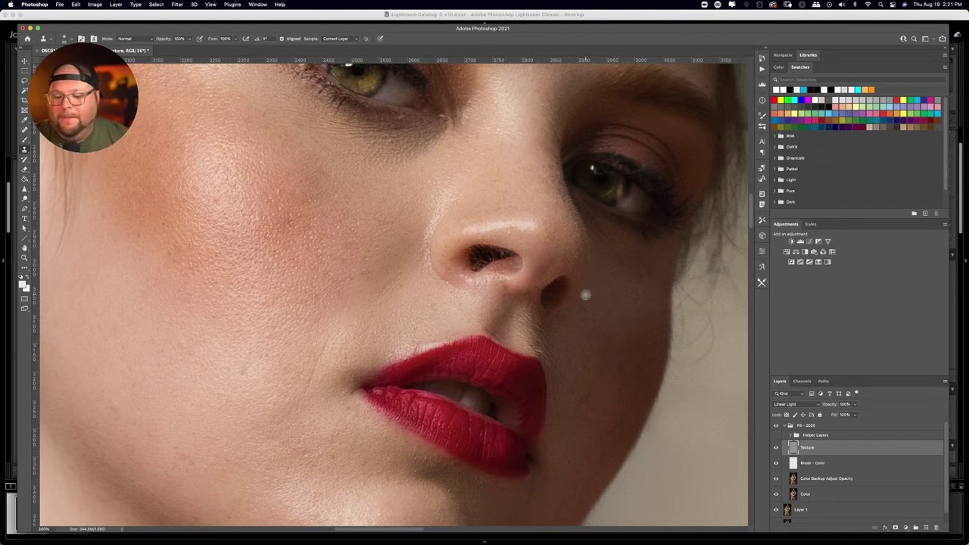
{"action": "key", "text": "super+h"}
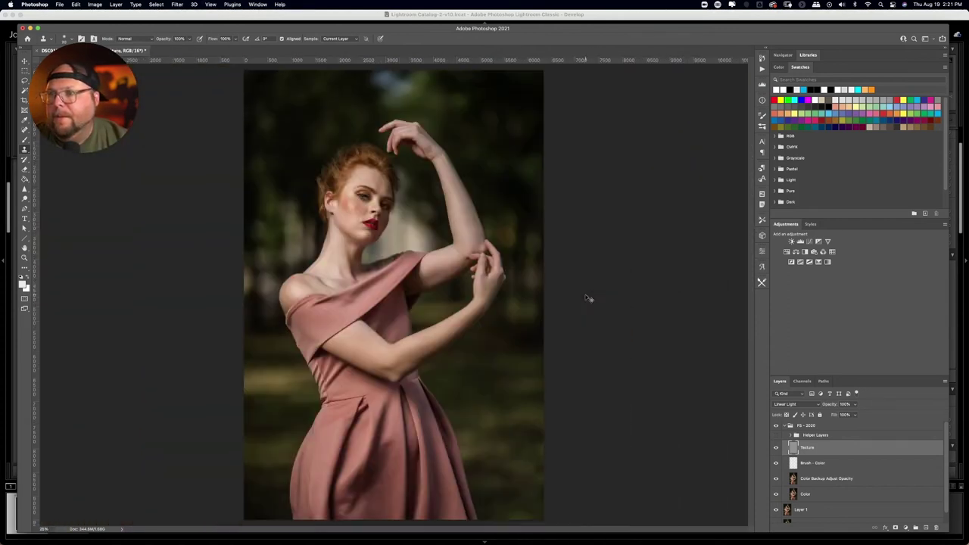
Zoom in on the neck, clone away its small blemish, and select the Color Backup Adjust Opacity layer
{"action": "key", "text": "super+plus"}
{"action": "key", "text": "super+plus"}
{"action": "key", "text": "super+plus"}
{"action": "key", "text": "super+plus"}
{"action": "key", "text": "super+plus"}
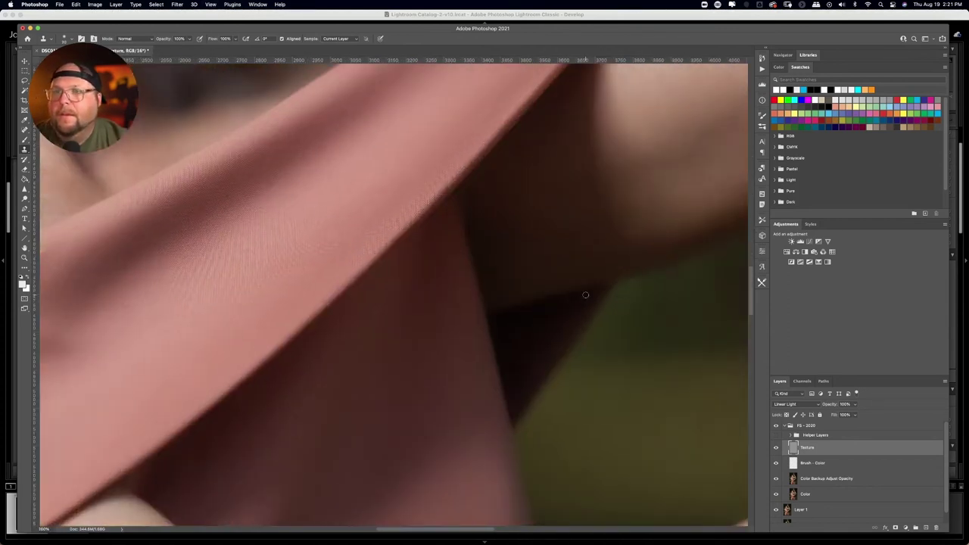
{"action": "left_click_drag", "start_coordinate": [338, 301], "coordinate": [394, 306]}
{"action": "scroll", "coordinate": [393, 306], "scroll_direction": "left", "scroll_amount": 15}
{"action": "scroll", "coordinate": [394, 306], "scroll_direction": "up", "scroll_amount": 10}
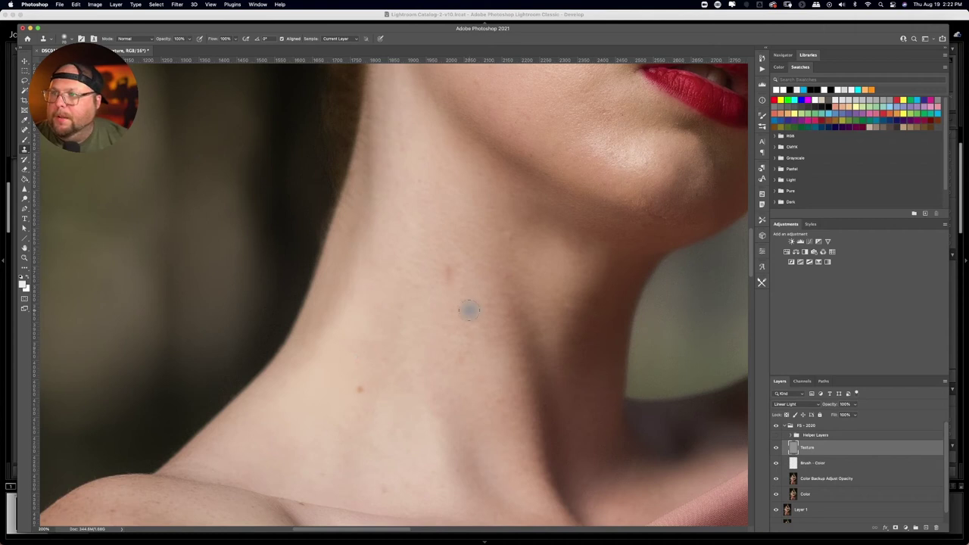
{"action": "left_click", "coordinate": [451, 270]}
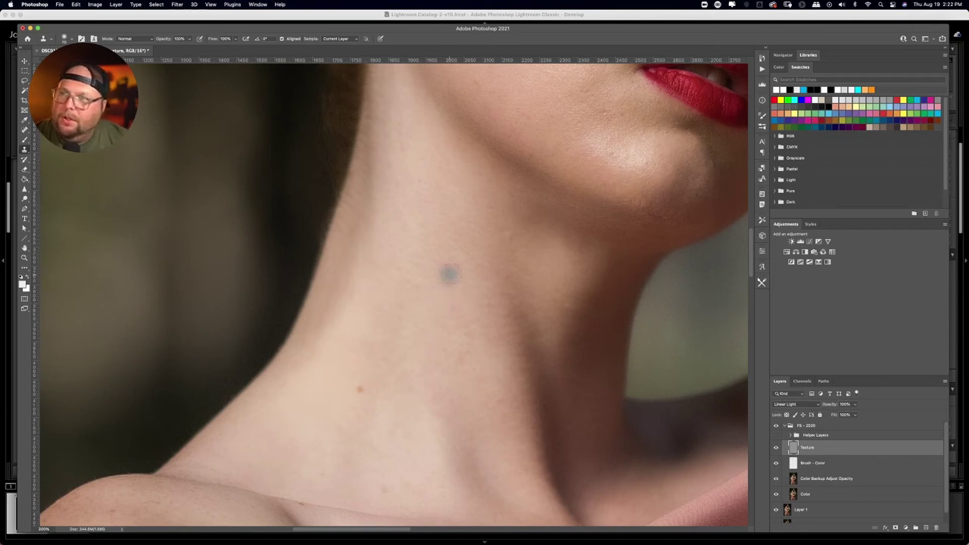
{"action": "left_click", "coordinate": [853, 483]}
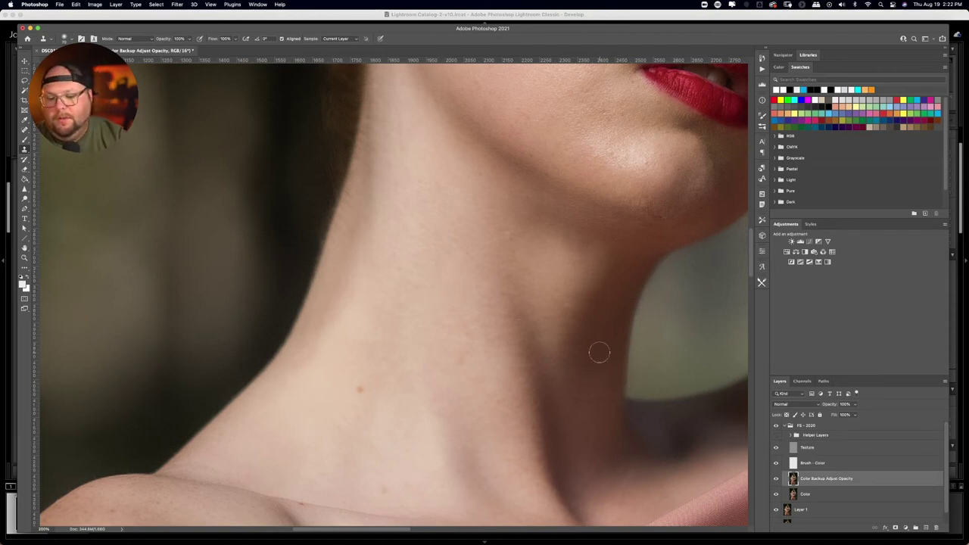
Bring the face back into view and open the Brush tool's flyout of painting tools
{"action": "scroll", "coordinate": [599, 352], "scroll_direction": "down", "scroll_amount": 10}
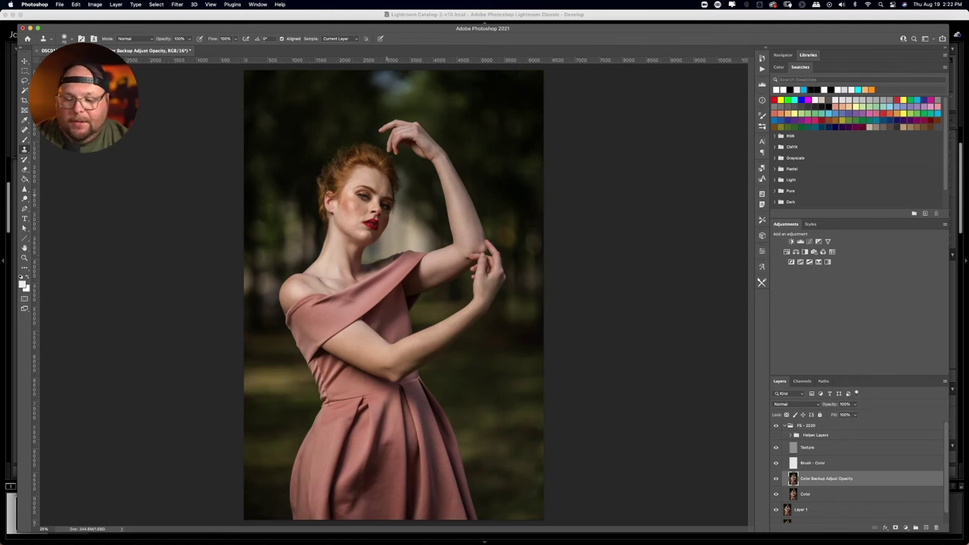
{"action": "scroll", "coordinate": [391, 200], "scroll_direction": "up", "scroll_amount": 5}
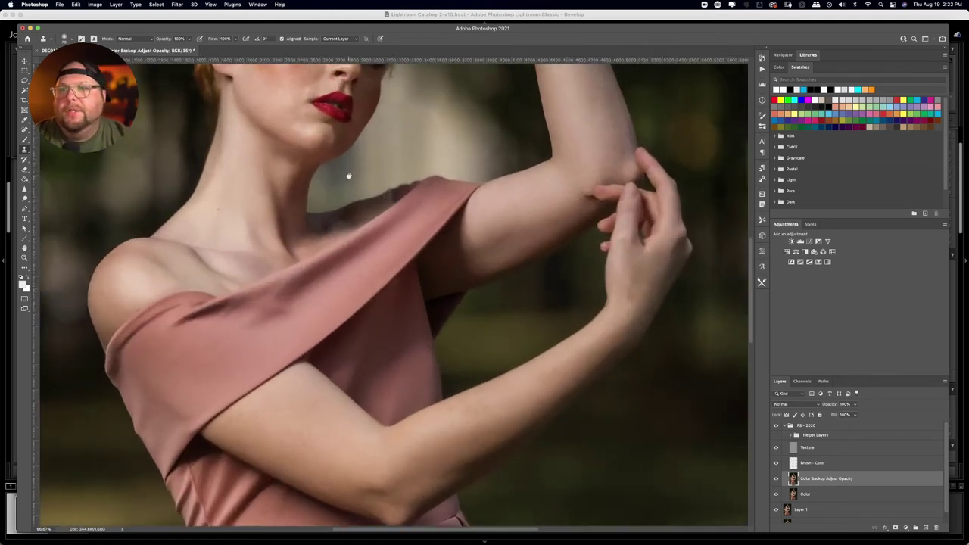
{"action": "left_click_drag", "start_coordinate": [349, 176], "coordinate": [421, 425]}
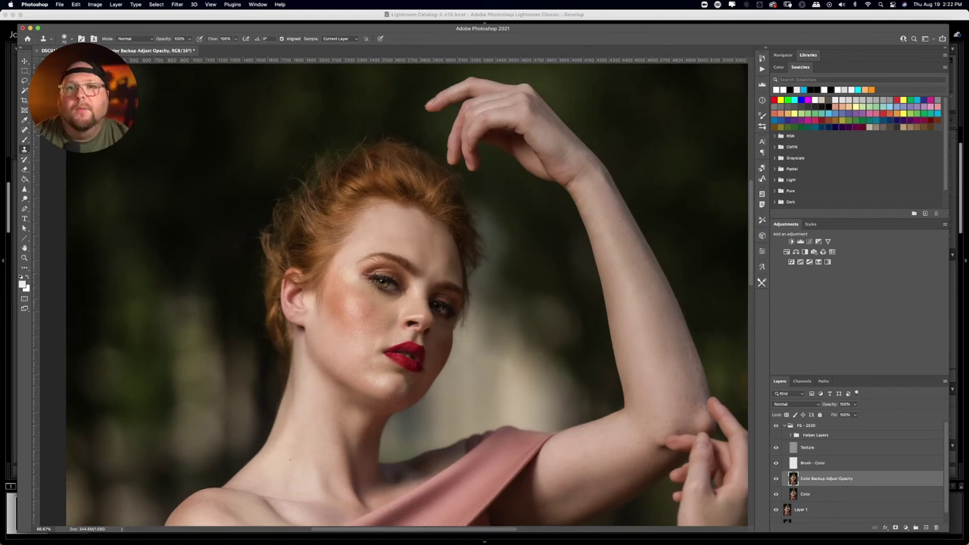
{"action": "left_click", "coordinate": [25, 141]}
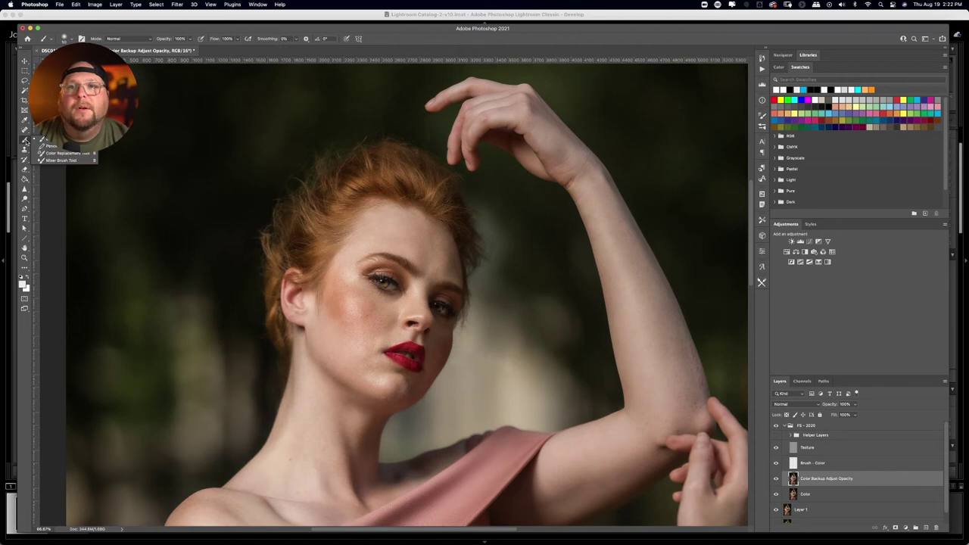
Blend the chin's skin with the Mixer Brush (Wet 80%, Load 70%, Mix 90%), enlarging the brush
{"action": "left_click", "coordinate": [57, 160]}
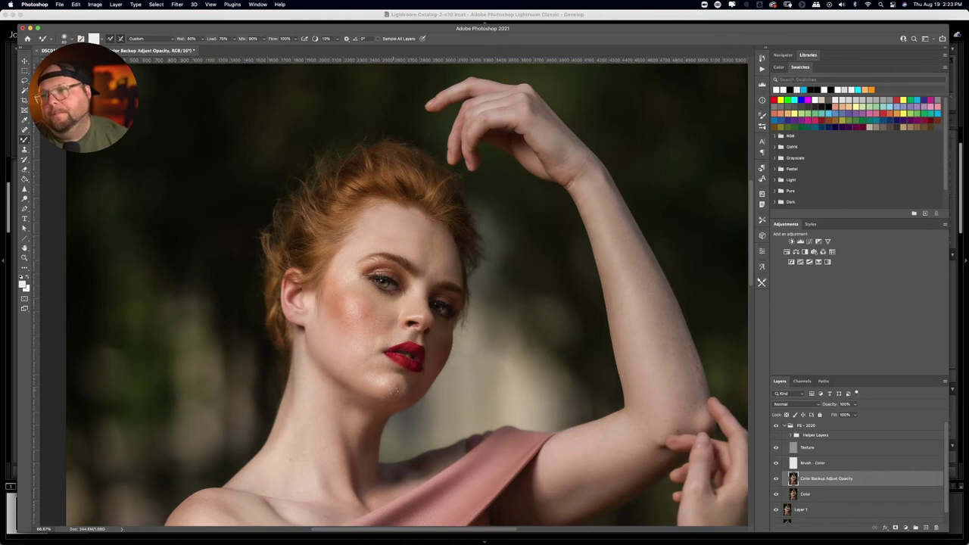
{"action": "left_click_drag", "start_coordinate": [387, 385], "coordinate": [405, 388]}
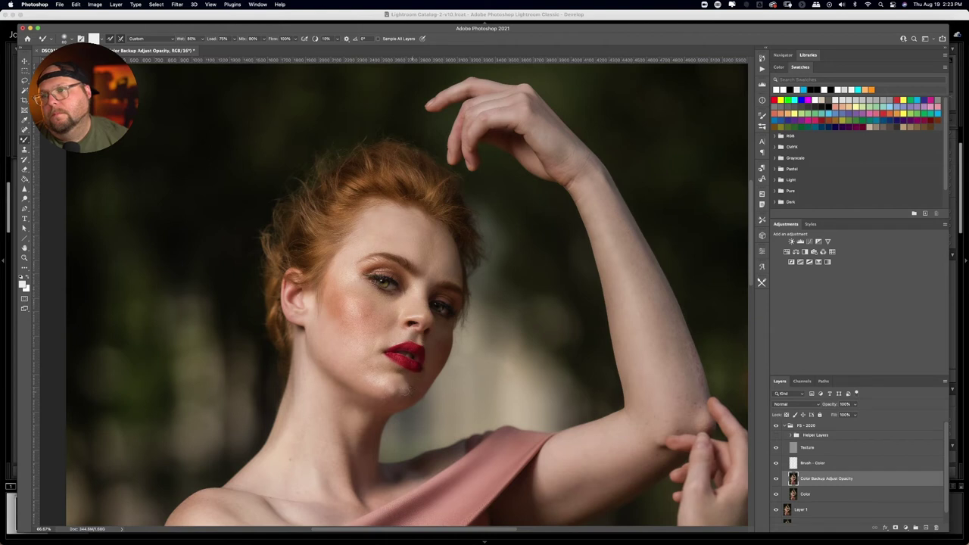
{"action": "key", "text": "bracketright"}
{"action": "key", "text": "bracketright"}
{"action": "key", "text": "bracketright"}
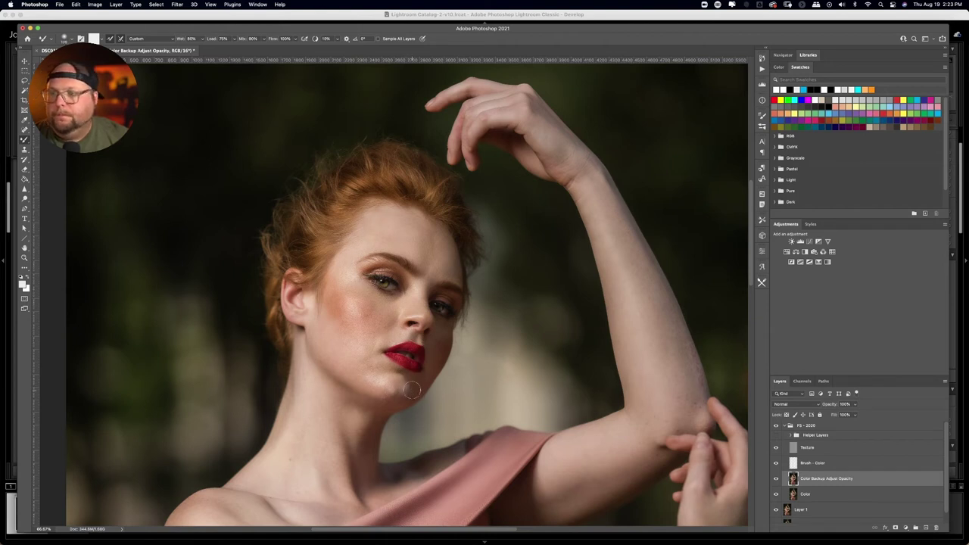
{"action": "scroll", "coordinate": [408, 388], "scroll_direction": "up", "scroll_amount": 2}
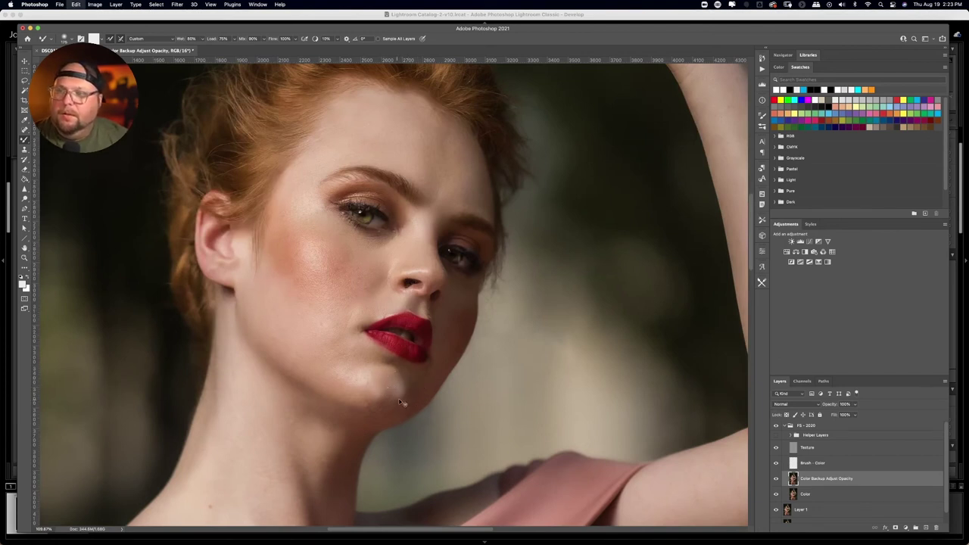
{"action": "key", "text": "bracketright"}
{"action": "key", "text": "bracketright"}
{"action": "key", "text": "bracketright"}
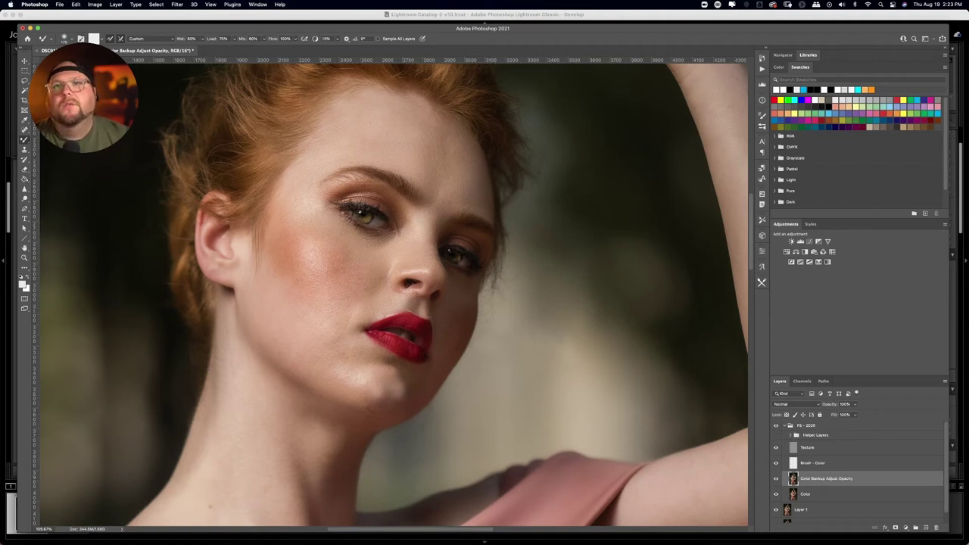
{"action": "left_click", "coordinate": [67, 38]}
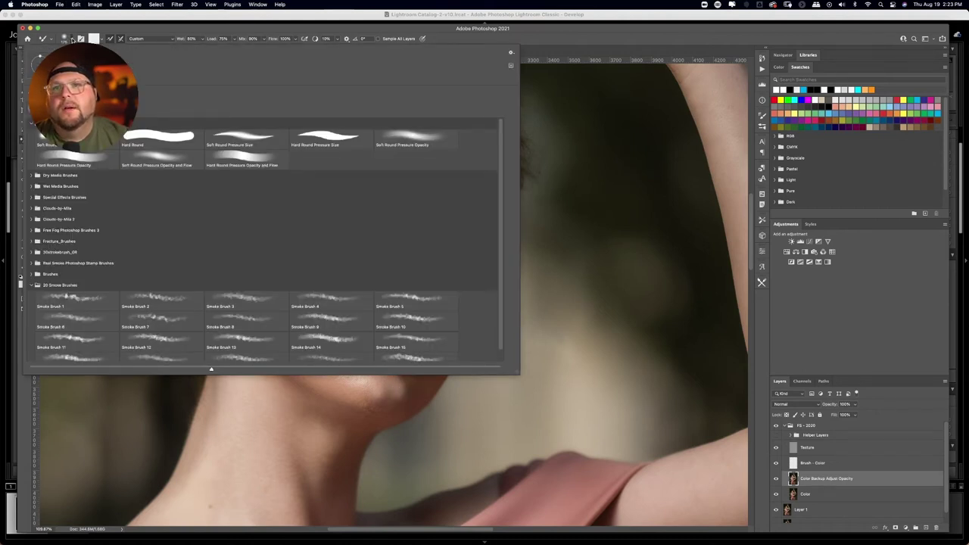
Blend the darker skin patch on the neck below the chin with one Mixer Brush stroke
{"action": "left_click", "coordinate": [70, 39]}
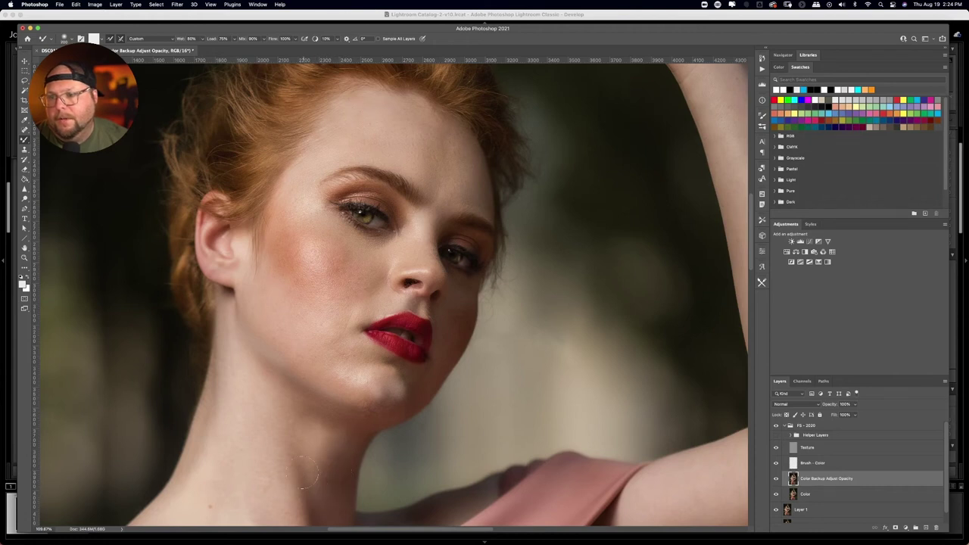
{"action": "mouse_move", "coordinate": [269, 435]}
{"action": "left_mouse_down"}
{"action": "mouse_move", "coordinate": [281, 412]}
{"action": "mouse_move", "coordinate": [277, 428]}
{"action": "mouse_move", "coordinate": [262, 420]}
{"action": "mouse_move", "coordinate": [297, 468]}
{"action": "left_mouse_up"}
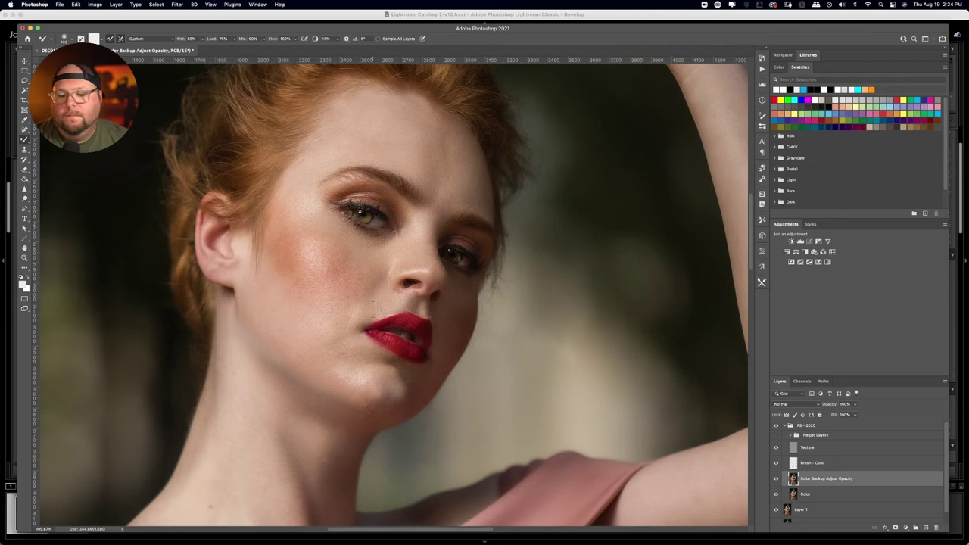
{"action": "key", "text": "x"}
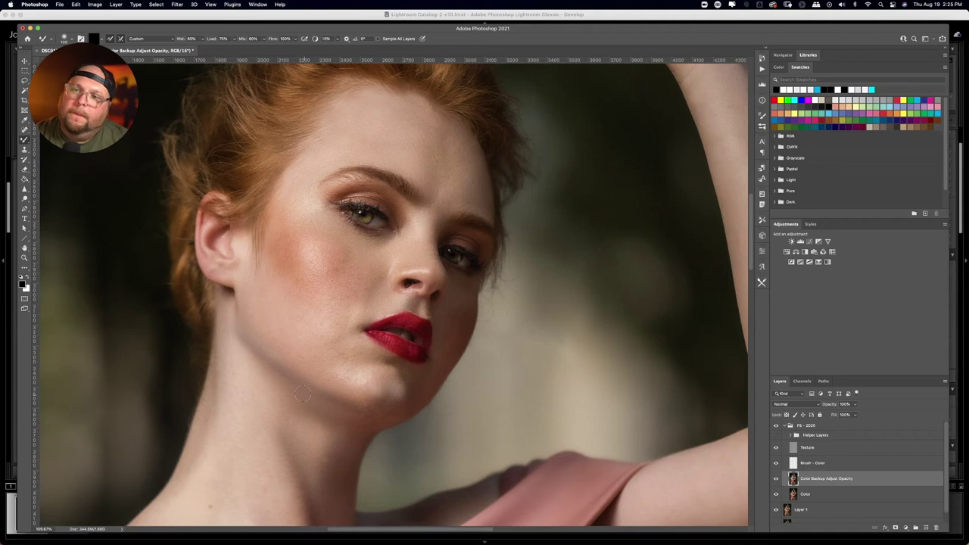
{"action": "key", "text": "super+minus"}
{"action": "key", "text": "super+minus"}
{"action": "key", "text": "super+minus"}
{"action": "key", "text": "super+minus"}
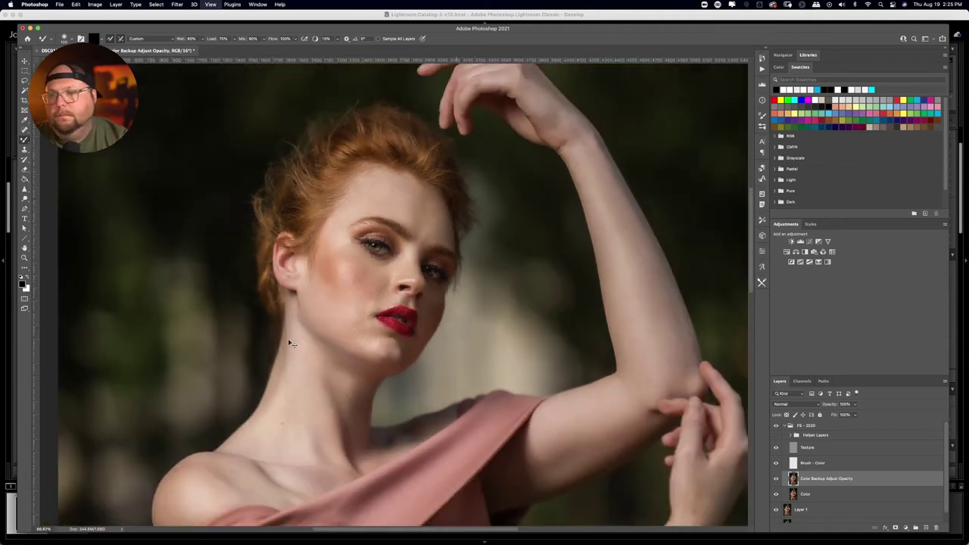
Compare the portrait with and without the Color Backup Adjust Opacity layer
{"action": "key", "text": "super+minus"}
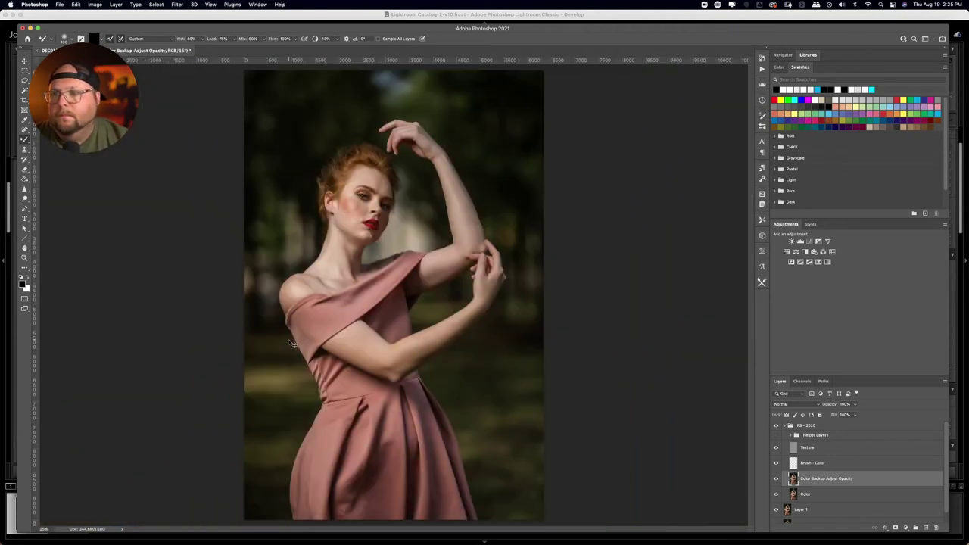
{"action": "key", "text": "super+plus"}
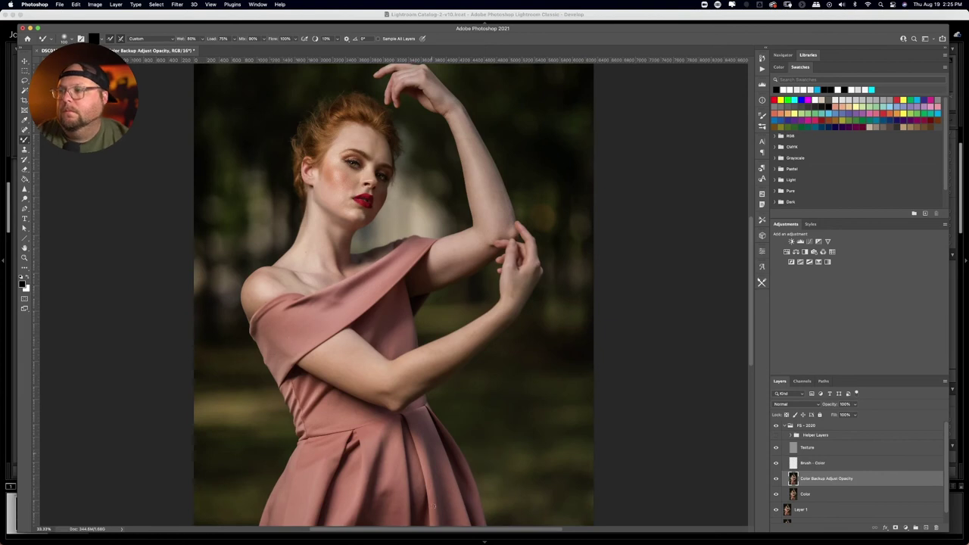
{"action": "left_click", "coordinate": [775, 478]}
{"action": "left_click", "coordinate": [776, 478]}
{"action": "left_click", "coordinate": [775, 479]}
{"action": "left_click", "coordinate": [775, 478]}
{"action": "left_click", "coordinate": [775, 479]}
{"action": "left_click", "coordinate": [776, 478]}
{"action": "left_click", "coordinate": [776, 479]}
{"action": "left_click", "coordinate": [775, 479]}
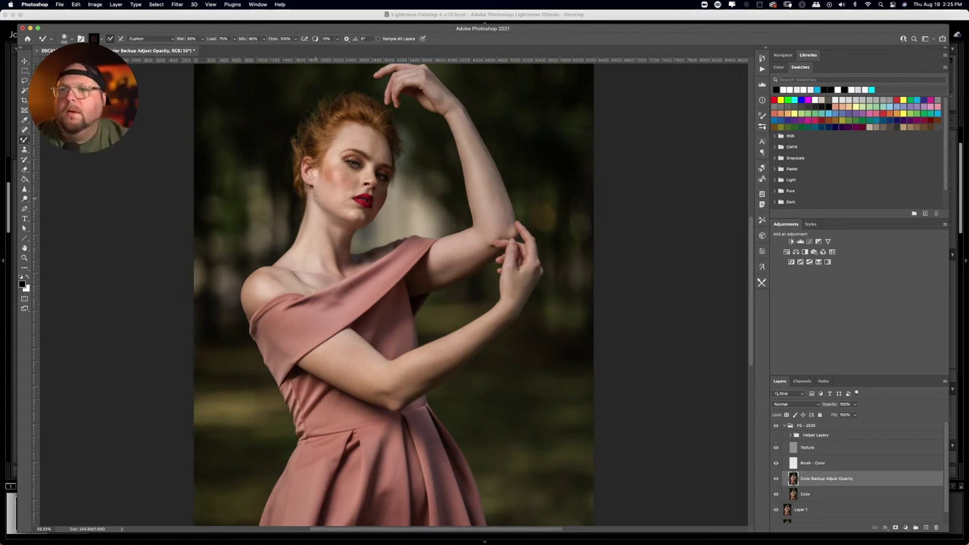
Lighten the neck shadow under the chin with white, undoing two stray strokes
{"action": "key", "text": "x"}
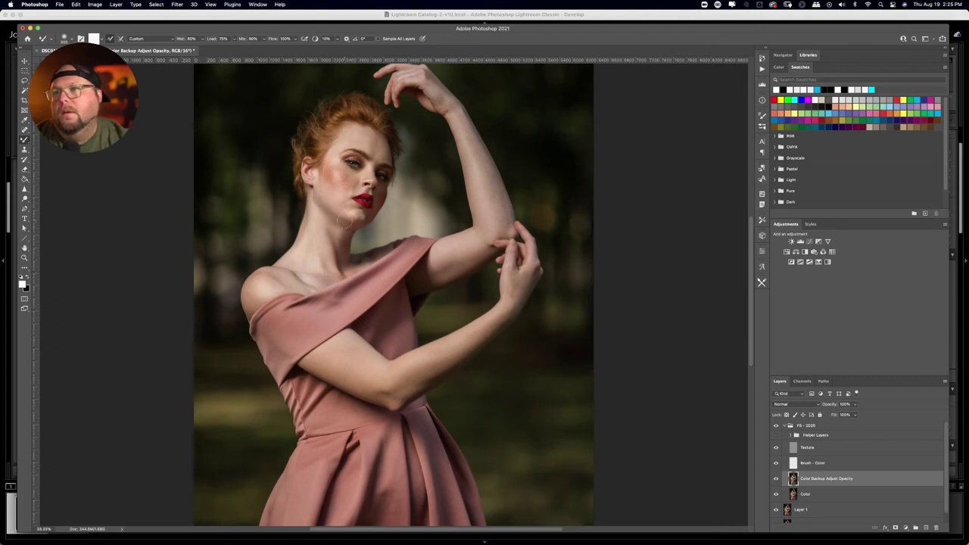
{"action": "left_click_drag", "start_coordinate": [347, 225], "coordinate": [338, 216]}
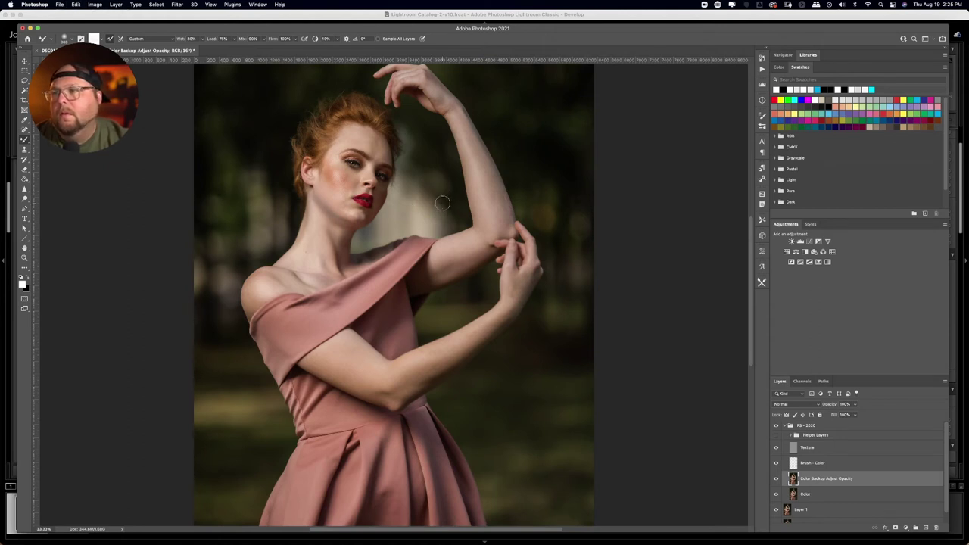
{"action": "left_click_drag", "start_coordinate": [510, 142], "coordinate": [555, 232]}
{"action": "key", "text": "super+z"}
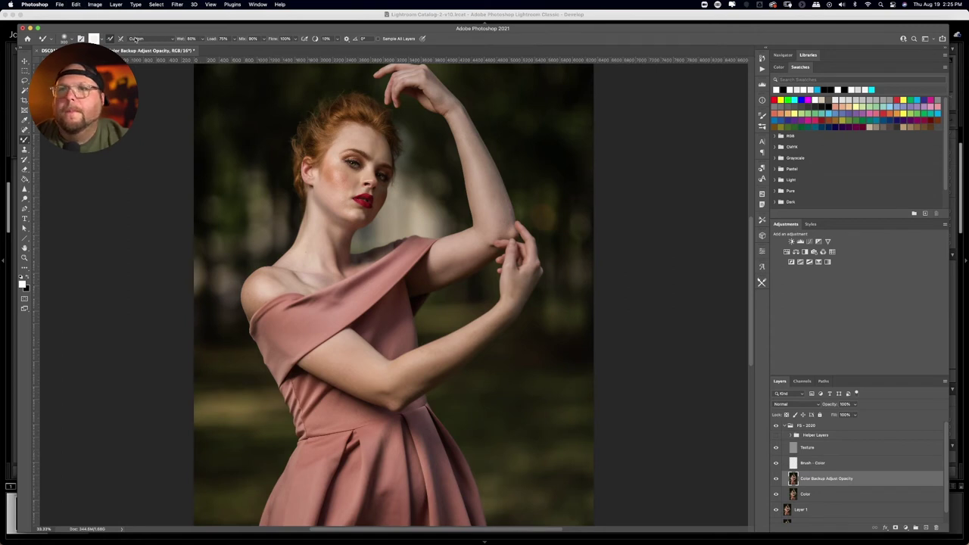
{"action": "left_click_drag", "start_coordinate": [274, 103], "coordinate": [249, 168]}
{"action": "key", "text": "super+z"}
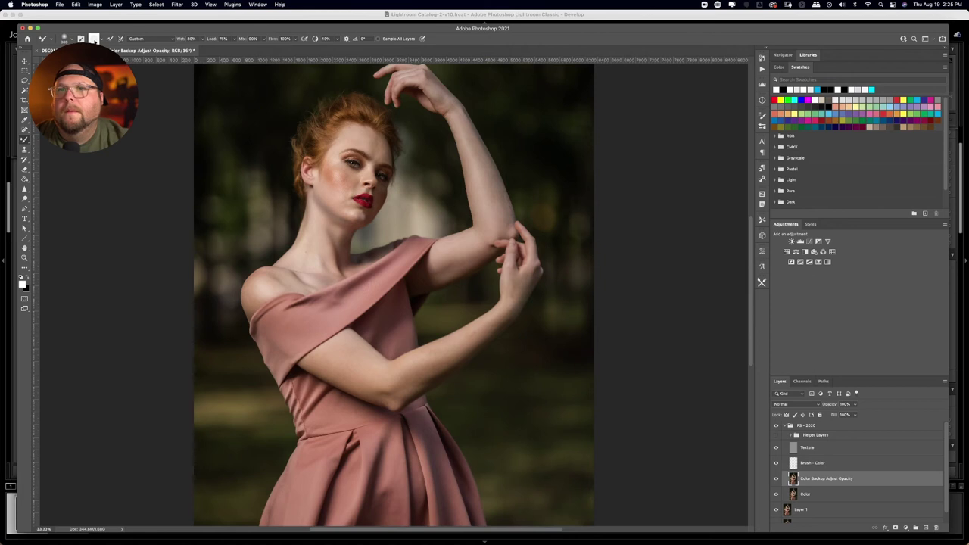
{"action": "left_click", "coordinate": [93, 39]}
{"action": "left_click", "coordinate": [623, 241]}
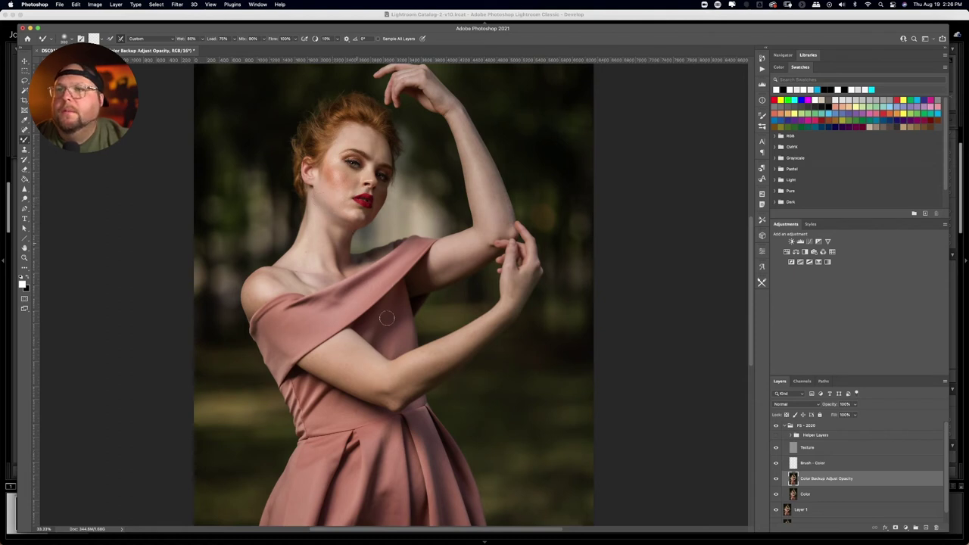
Check the neck retouch before and after by toggling the Color Backup Adjust Opacity layer
{"action": "left_click", "coordinate": [776, 479]}
{"action": "left_click", "coordinate": [776, 479]}
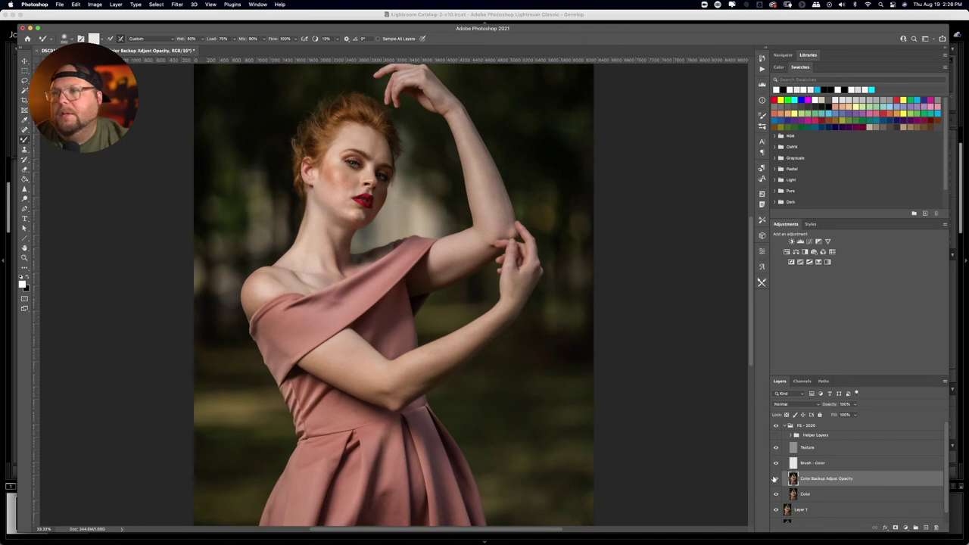
{"action": "left_click", "coordinate": [776, 479]}
{"action": "left_click", "coordinate": [775, 478]}
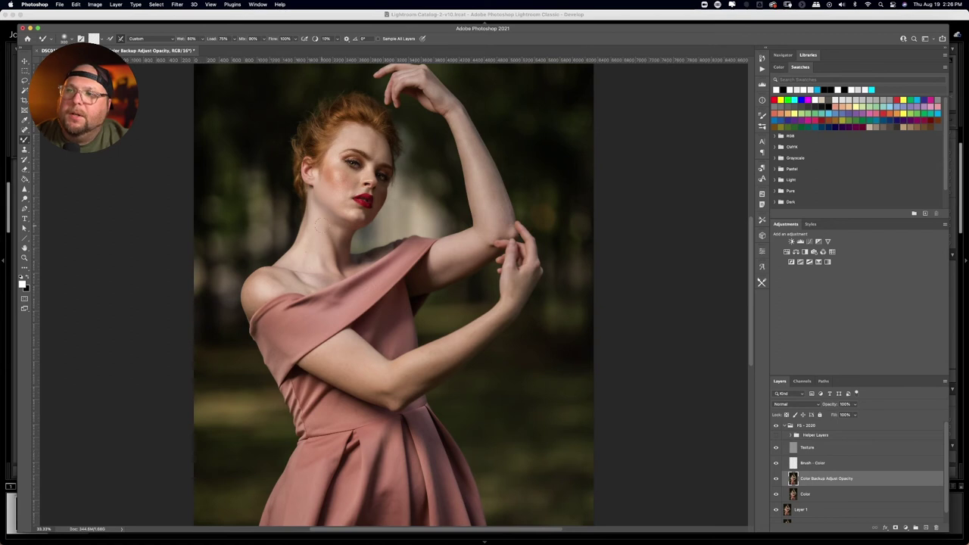
{"action": "key", "text": "super+equal"}
{"action": "key", "text": "super+equal"}
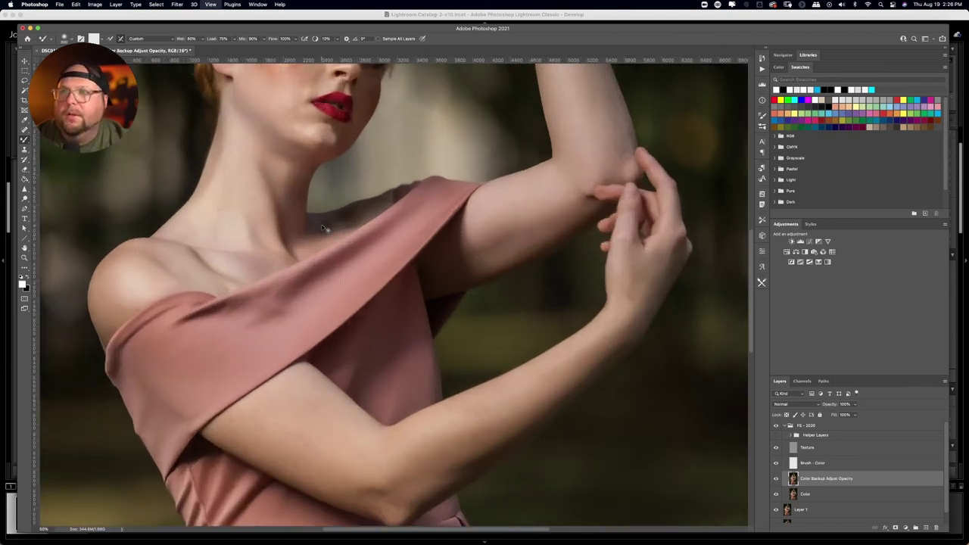
{"action": "left_click_drag", "start_coordinate": [268, 207], "coordinate": [335, 384]}
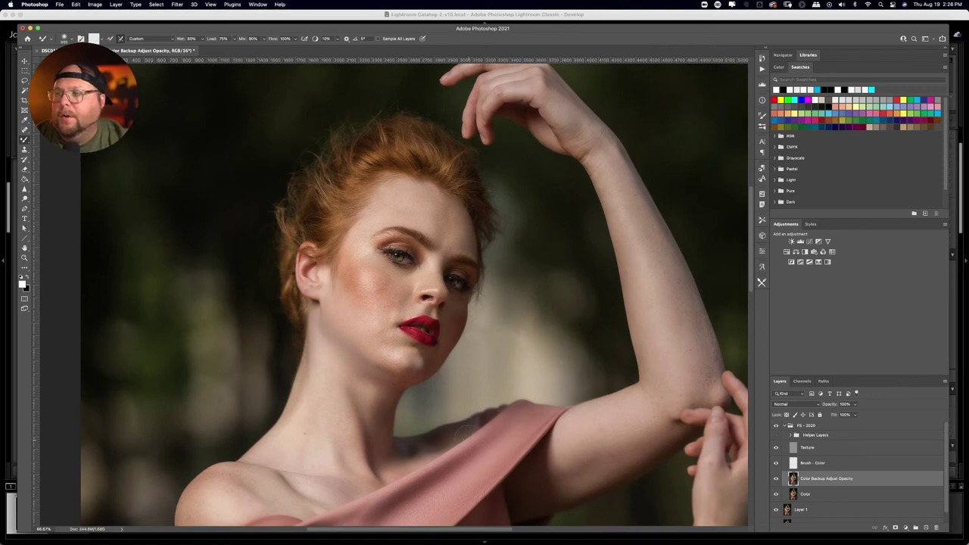
{"action": "left_click_drag", "start_coordinate": [469, 439], "coordinate": [462, 339]}
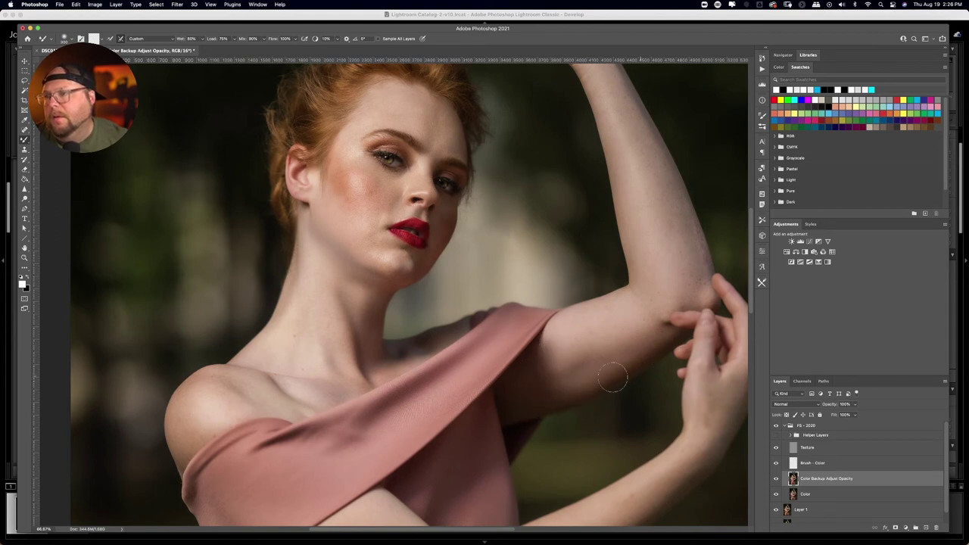
{"action": "left_click_drag", "start_coordinate": [644, 372], "coordinate": [626, 206]}
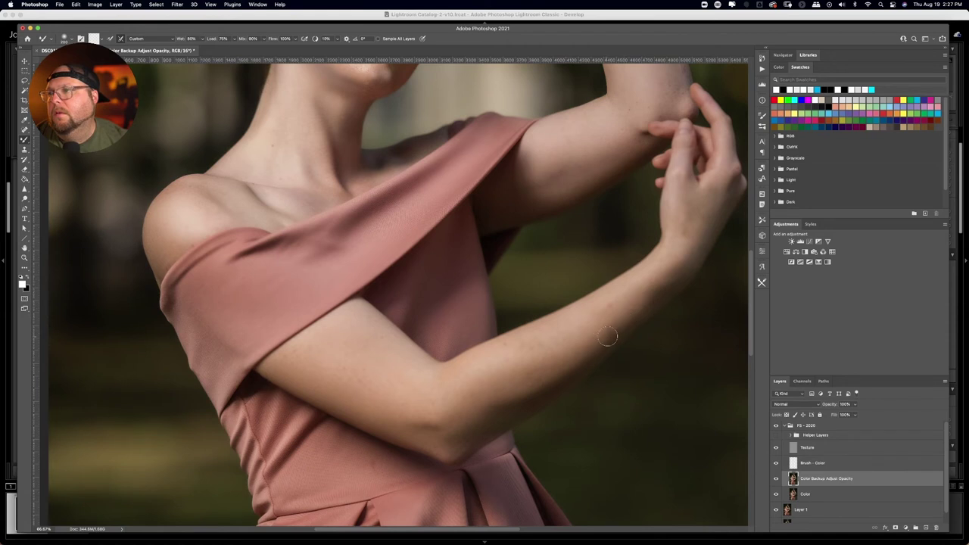
{"action": "left_click_drag", "start_coordinate": [548, 251], "coordinate": [643, 394]}
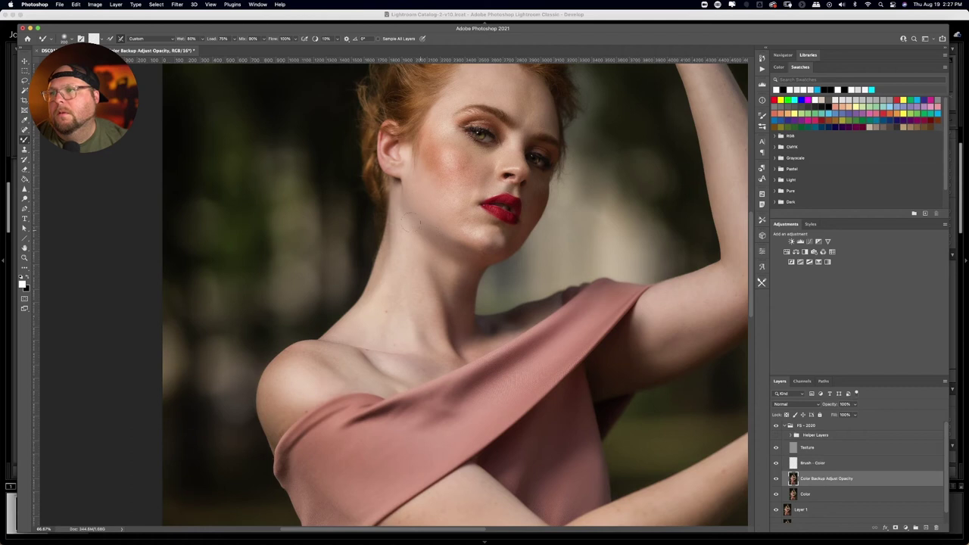
{"action": "left_click", "coordinate": [776, 479]}
{"action": "left_click", "coordinate": [776, 479]}
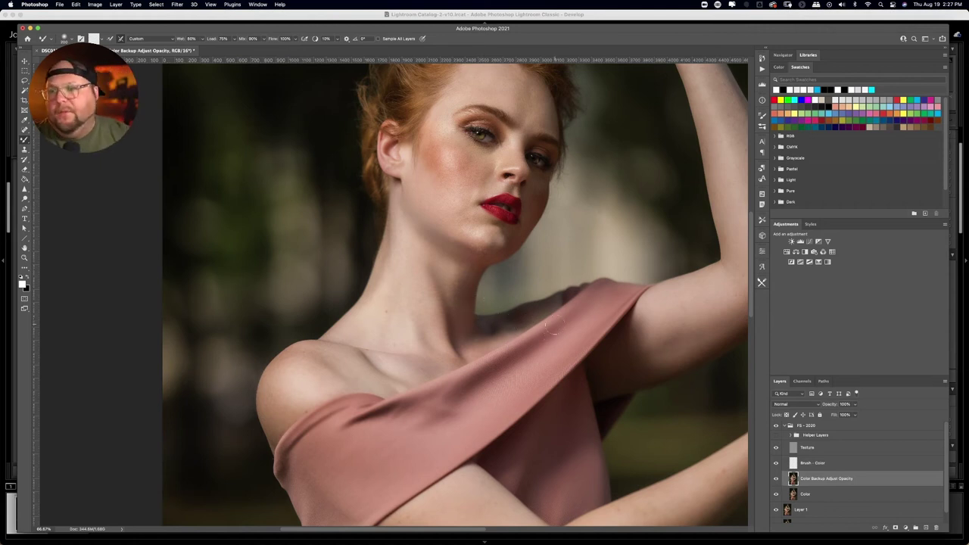
{"action": "key", "text": "super+minus"}
{"action": "key", "text": "super+minus"}
{"action": "key", "text": "super+minus"}
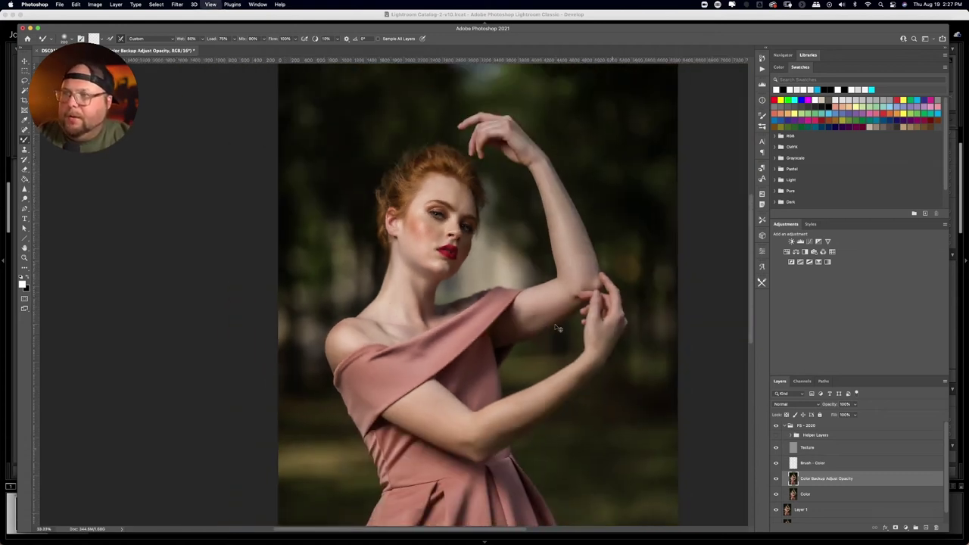
{"action": "key", "text": "super+minus"}
{"action": "key", "text": "super+plus"}
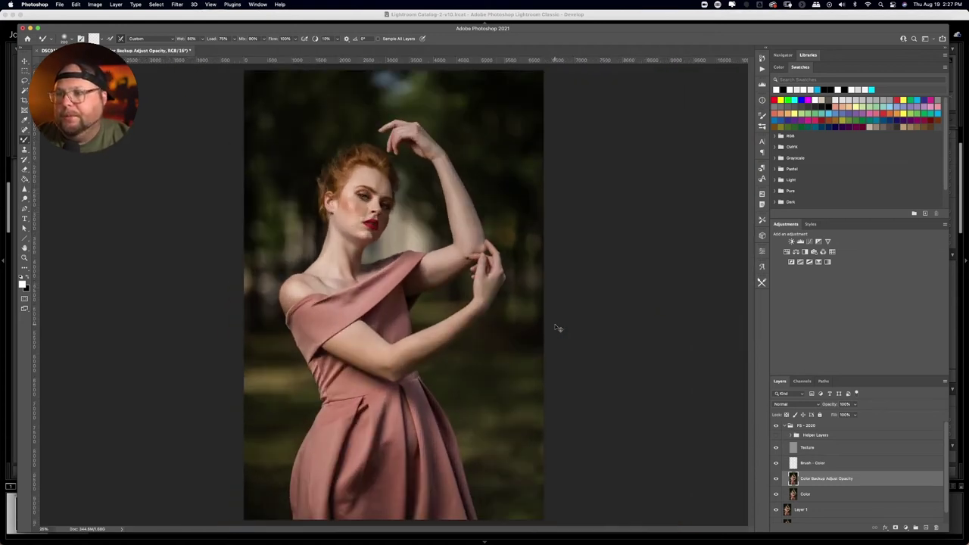
Run the '3) Dodge & Burn 2021' action with the FS - 2020 group selected
{"action": "left_click", "coordinate": [818, 425]}
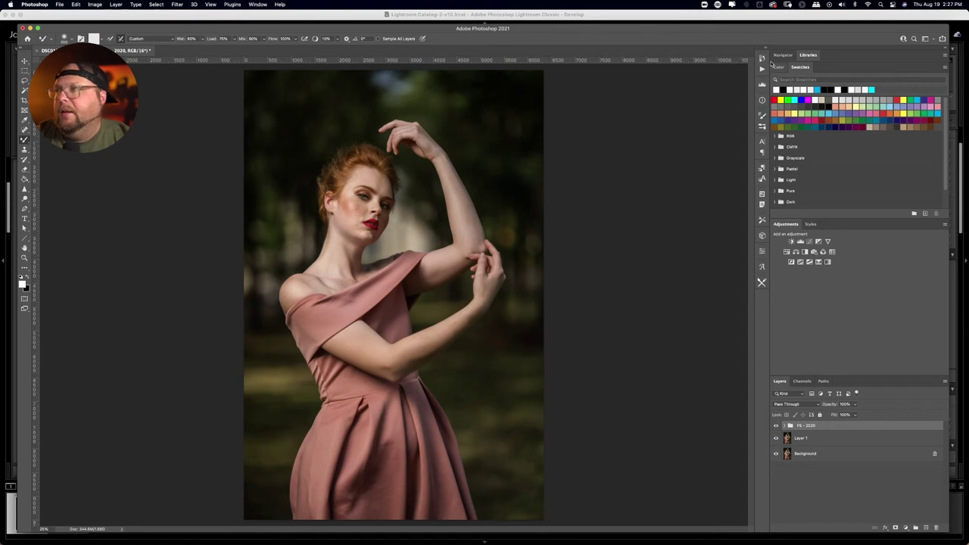
{"action": "left_click", "coordinate": [762, 68]}
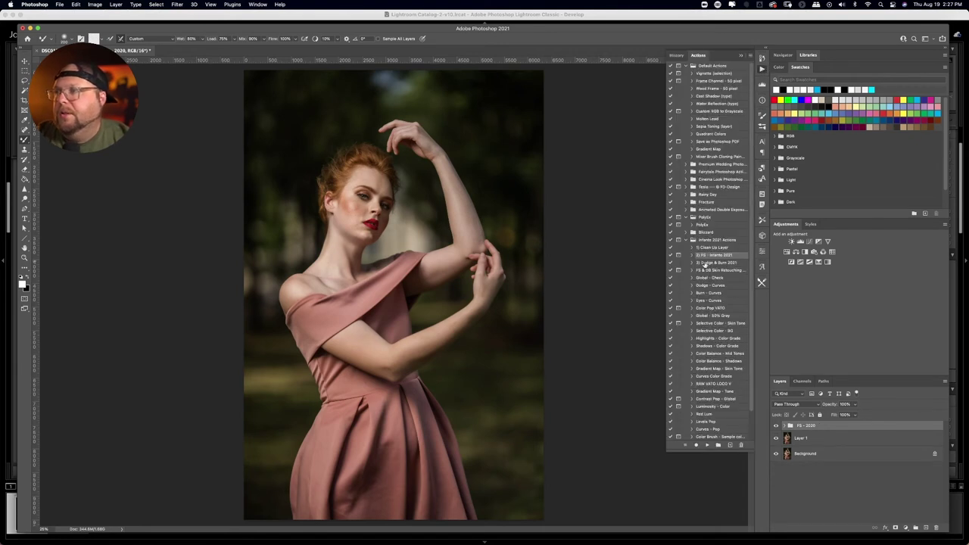
{"action": "left_click", "coordinate": [705, 263]}
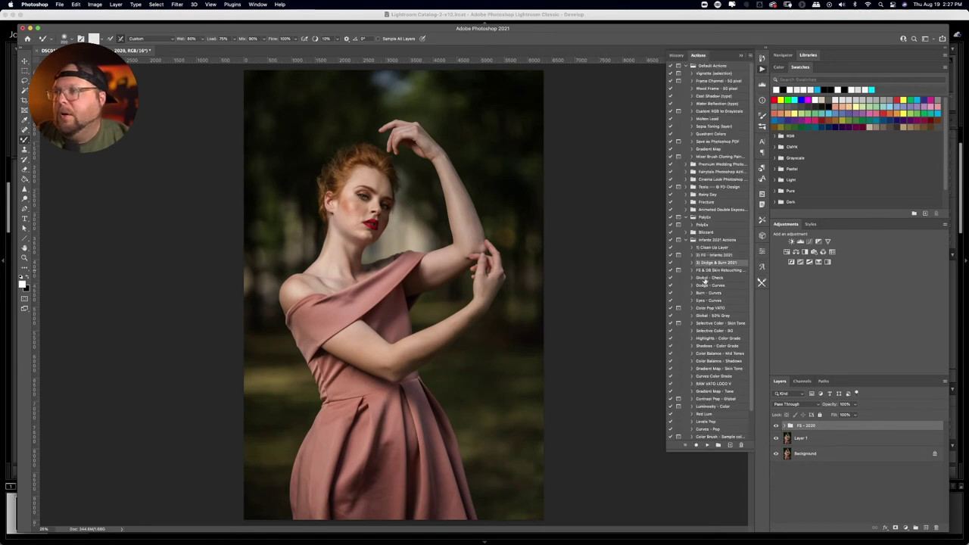
{"action": "left_click", "coordinate": [707, 447]}
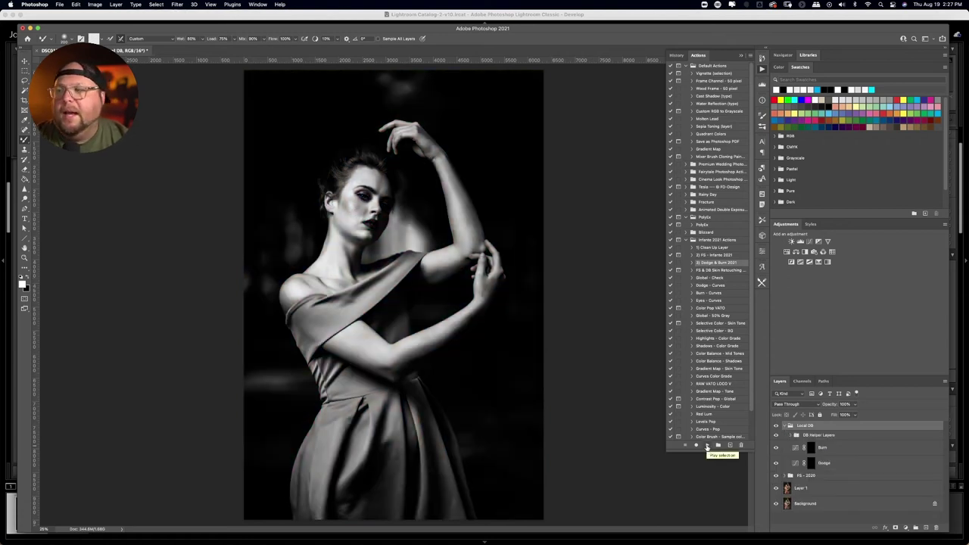
Hide DB Helper Layers and ready a white Brush on the Burn layer's mask
{"action": "left_click", "coordinate": [775, 437]}
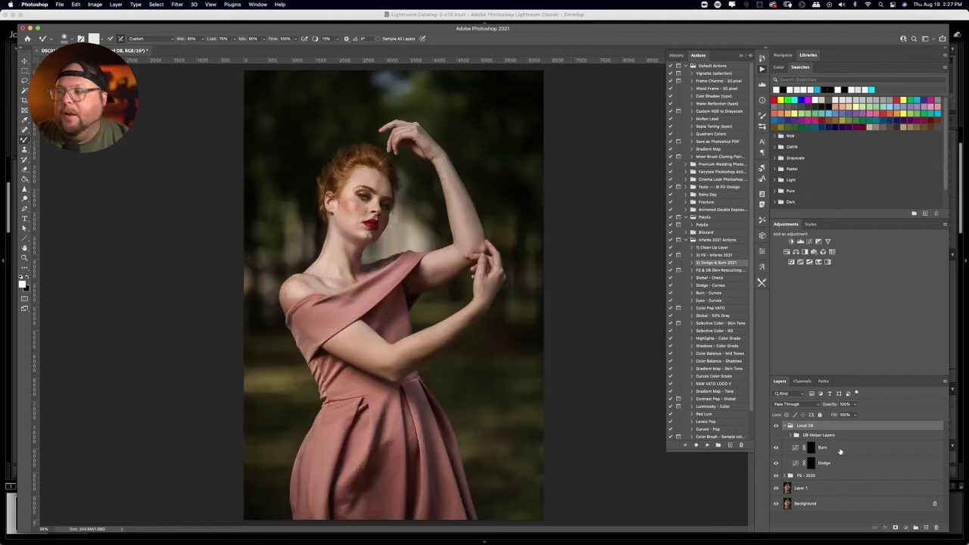
{"action": "left_click", "coordinate": [840, 448]}
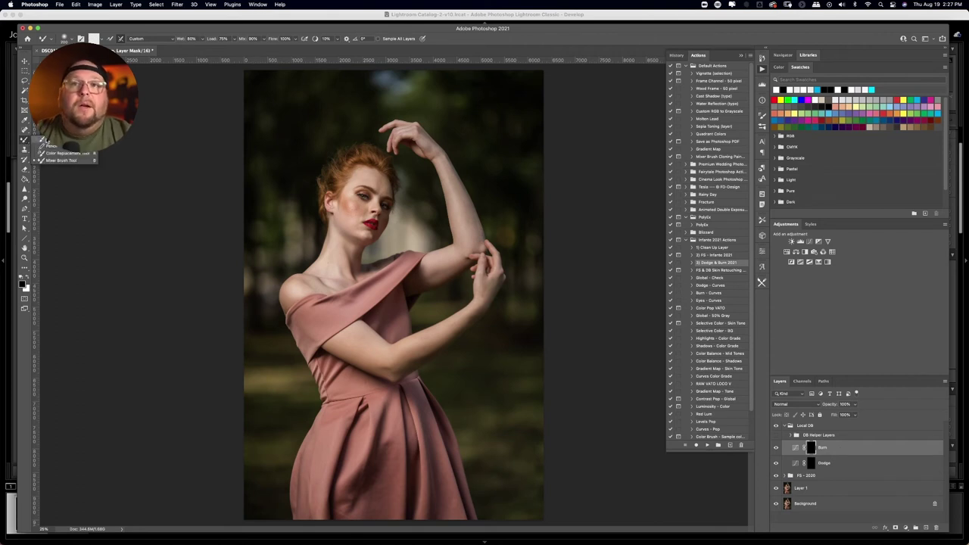
{"action": "left_click", "coordinate": [46, 142]}
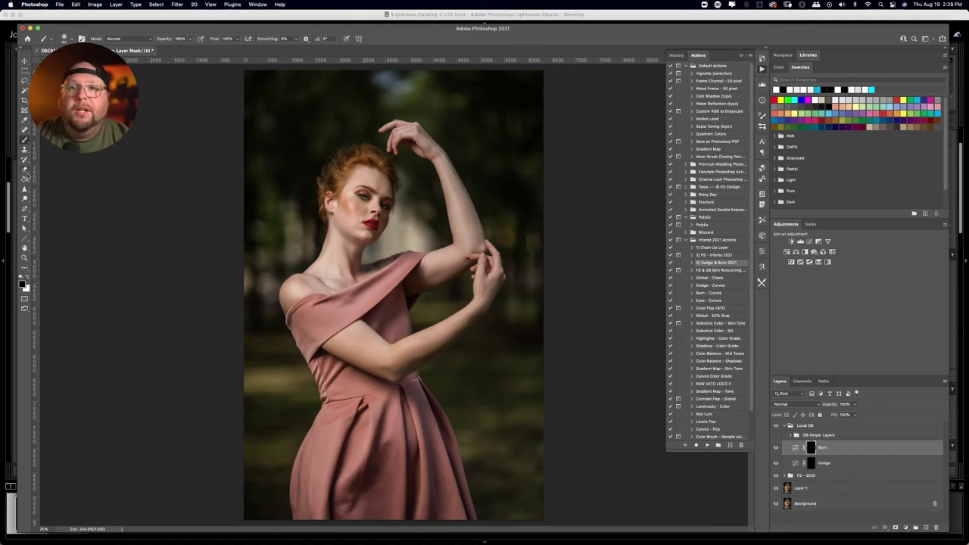
{"action": "key", "text": "x"}
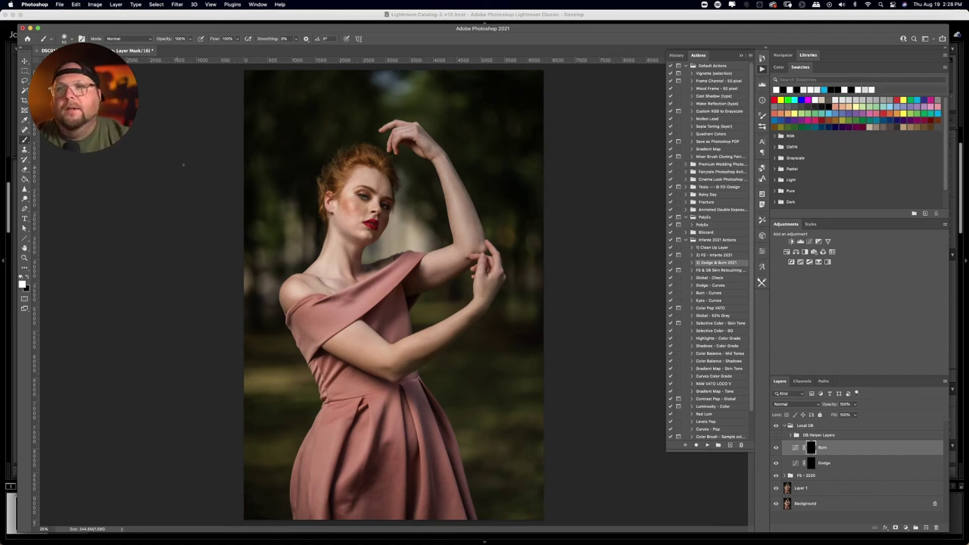
Set the brush opacity to about 33% and flow to about 30%
{"action": "left_click", "coordinate": [189, 39]}
{"action": "left_click_drag", "start_coordinate": [192, 48], "coordinate": [160, 48]}
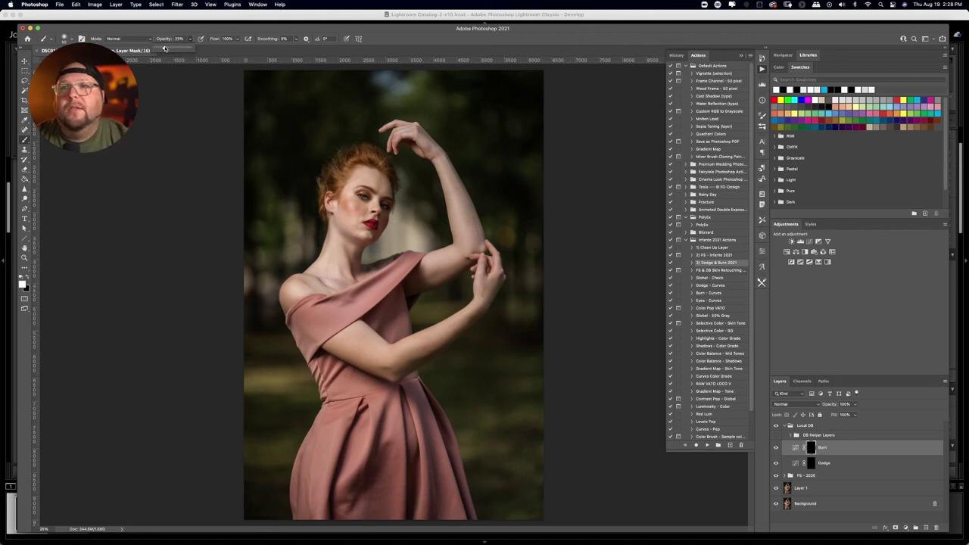
{"action": "left_click_drag", "start_coordinate": [166, 48], "coordinate": [168, 49]}
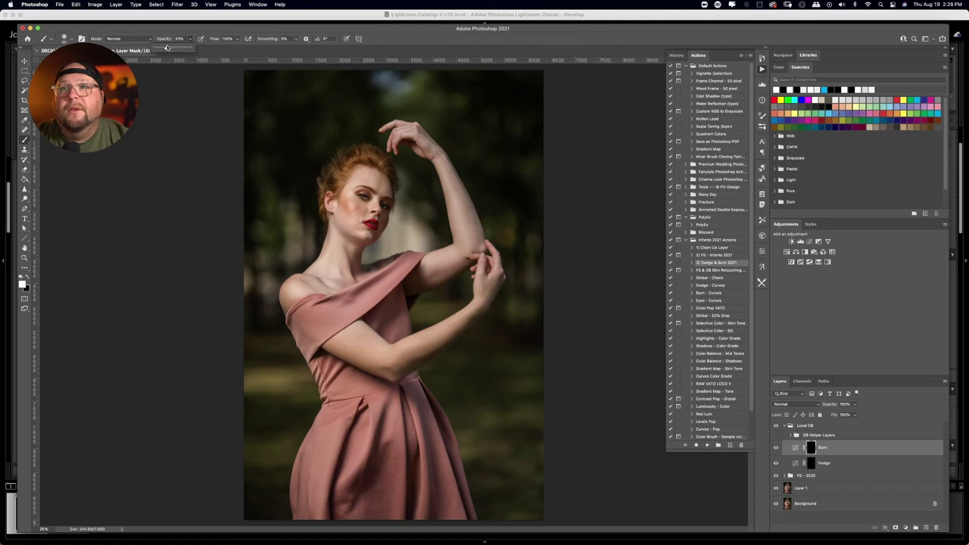
{"action": "left_click", "coordinate": [239, 39]}
{"action": "left_click_drag", "start_coordinate": [239, 48], "coordinate": [213, 50]}
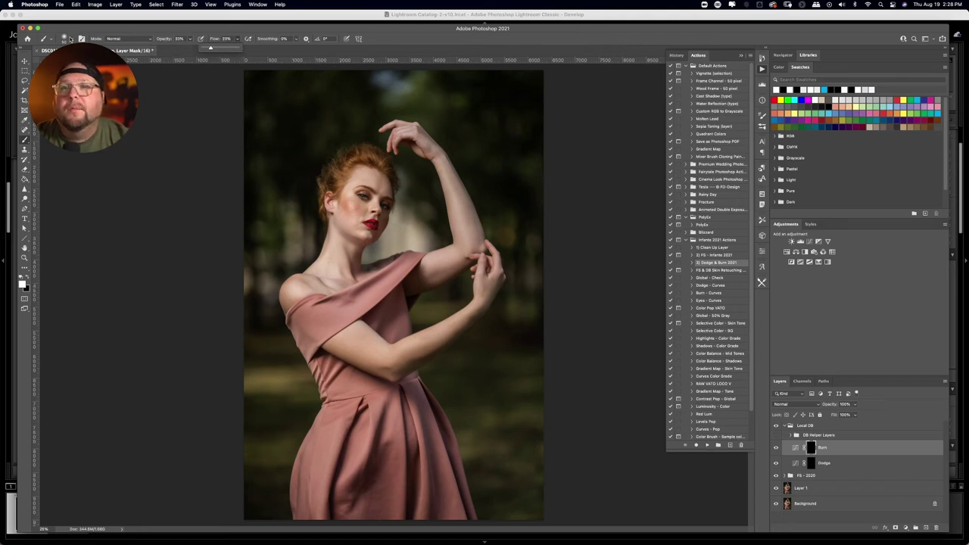
{"action": "left_click", "coordinate": [71, 40]}
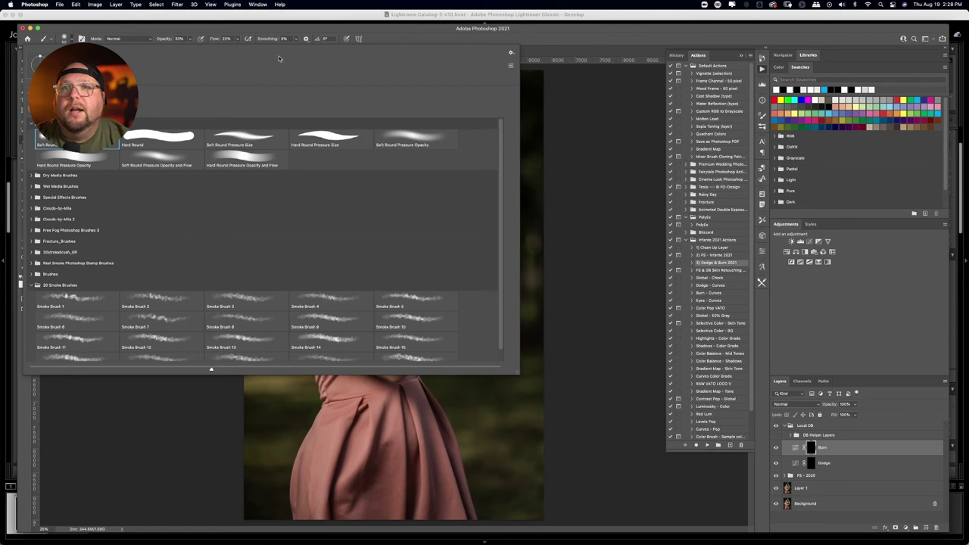
{"action": "left_click", "coordinate": [606, 39]}
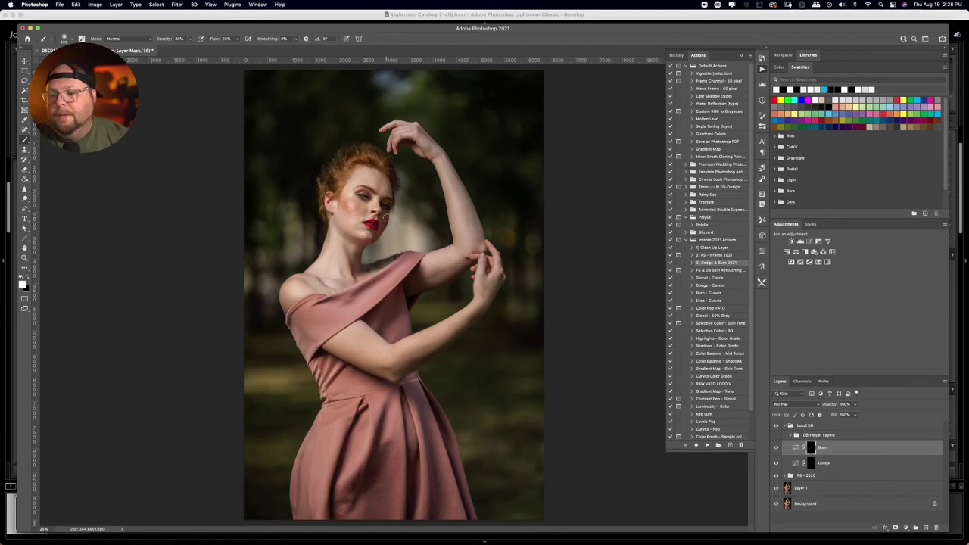
Zoom in on the model's face and start raising the brush opacity
{"action": "key", "text": "super+equal"}
{"action": "key", "text": "super+equal"}
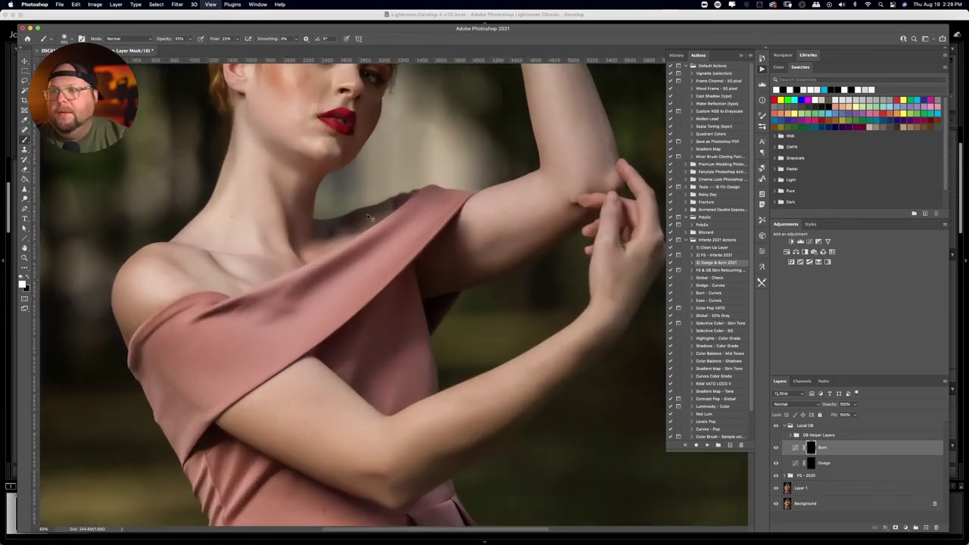
{"action": "key", "text": "super+equal"}
{"action": "scroll", "coordinate": [324, 277], "scroll_direction": "up", "scroll_amount": 10}
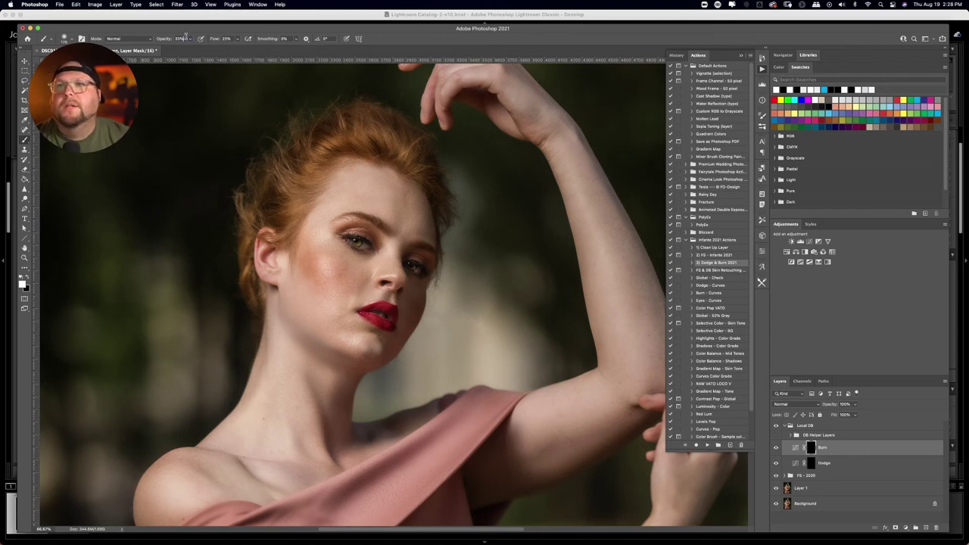
{"action": "left_click_drag", "start_coordinate": [189, 39], "coordinate": [196, 49]}
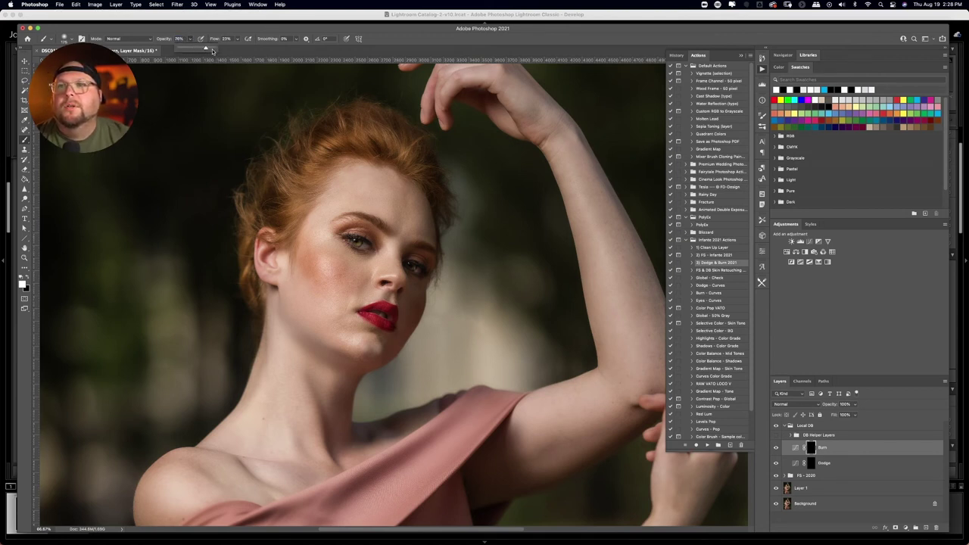
Settle the burn brush at 78% opacity and survey the face, neck and shoulders
{"action": "left_click", "coordinate": [390, 342]}
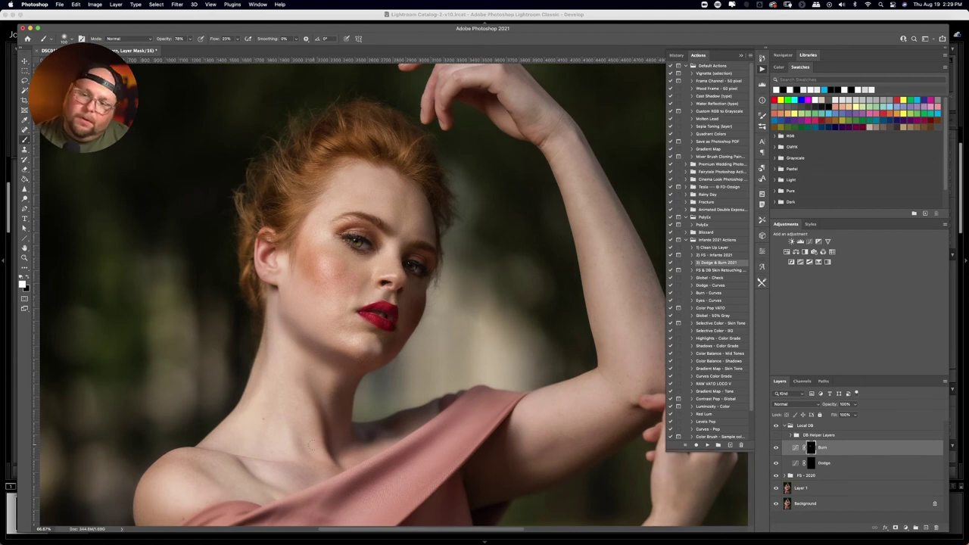
{"action": "scroll", "coordinate": [310, 447], "scroll_direction": "down", "scroll_amount": 5}
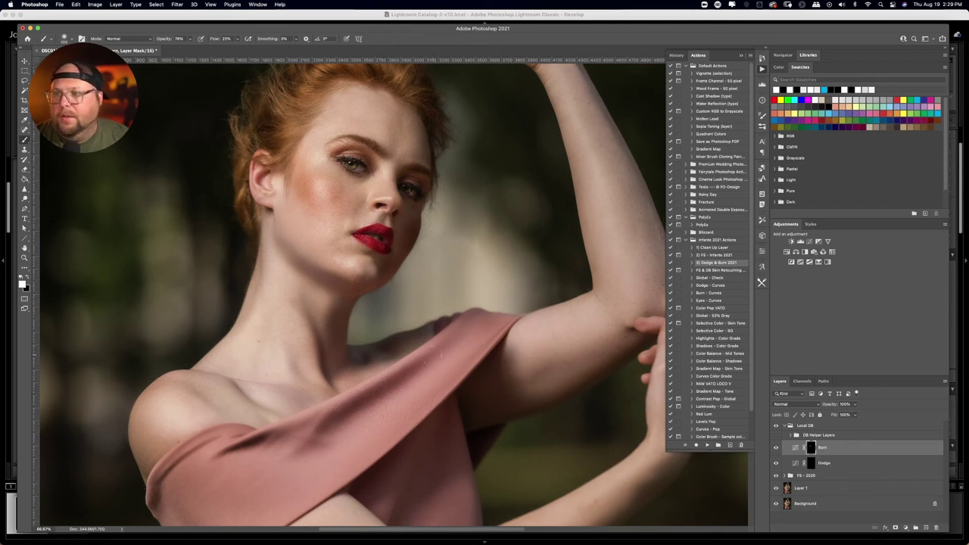
{"action": "left_click_drag", "start_coordinate": [184, 444], "coordinate": [209, 340]}
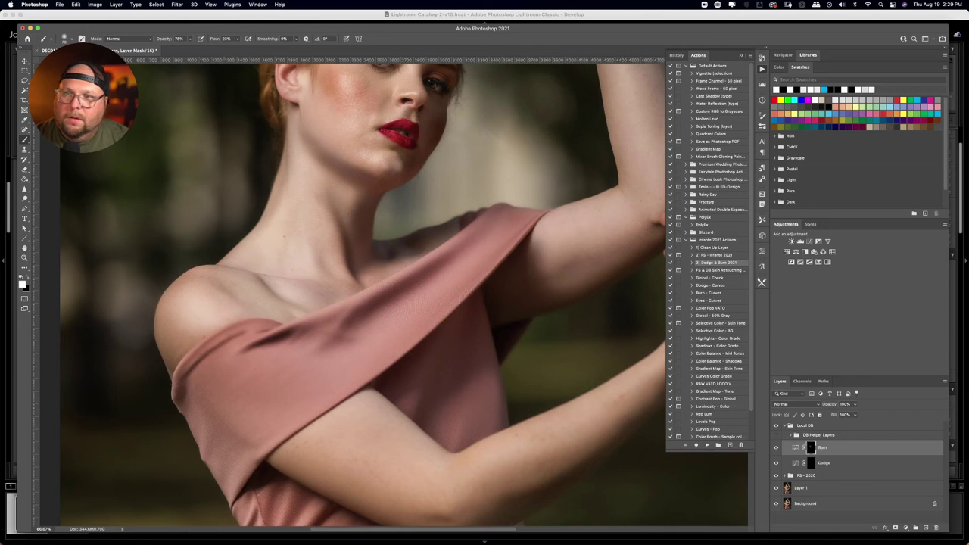
{"action": "scroll", "coordinate": [471, 257], "scroll_direction": "down", "scroll_amount": 3}
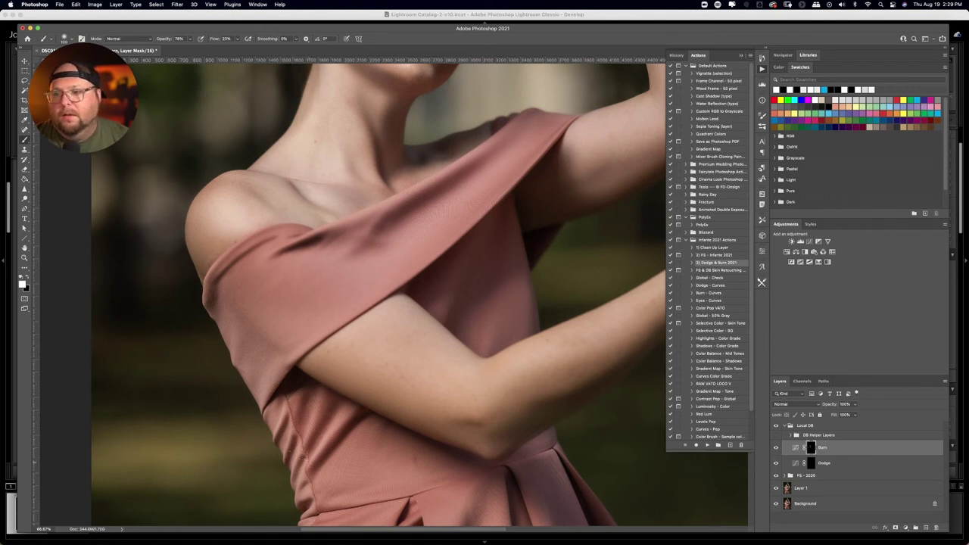
{"action": "scroll", "coordinate": [310, 469], "scroll_direction": "down", "scroll_amount": 10}
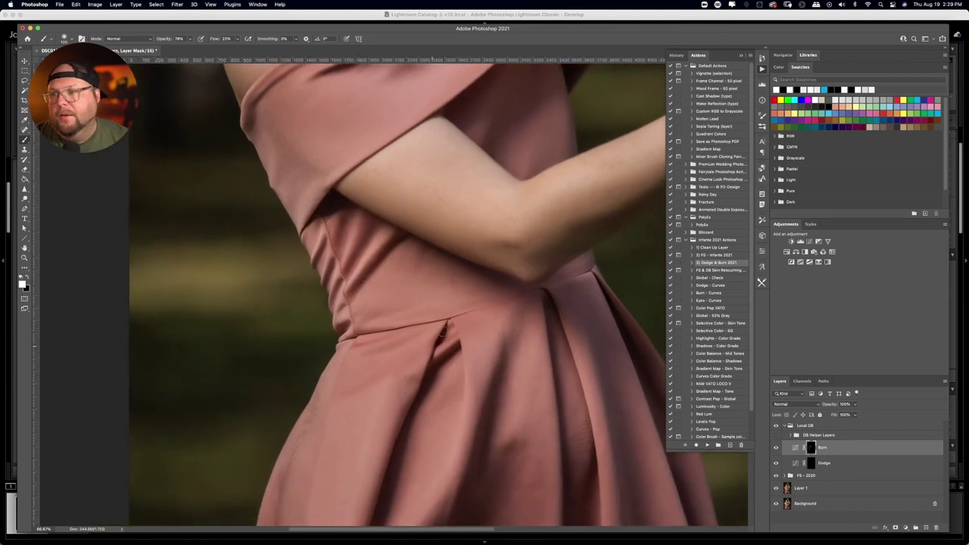
Deepen the shadow along the dress fold on the Burn mask at 100% zoom
{"action": "left_click_drag", "start_coordinate": [413, 404], "coordinate": [441, 292]}
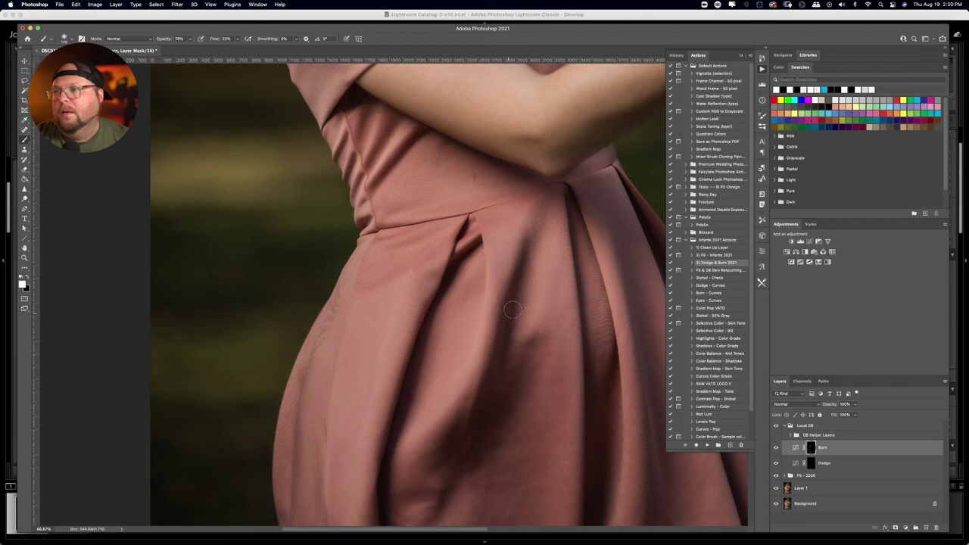
{"action": "mouse_move", "coordinate": [561, 334]}
{"action": "left_mouse_down"}
{"action": "mouse_move", "coordinate": [472, 251]}
{"action": "mouse_move", "coordinate": [404, 219]}
{"action": "left_mouse_up"}
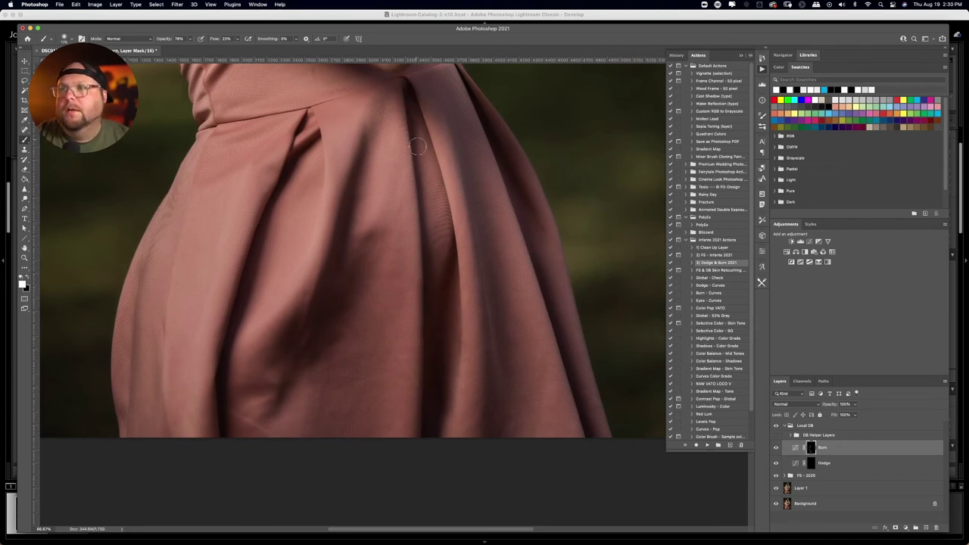
{"action": "key", "text": "super+0"}
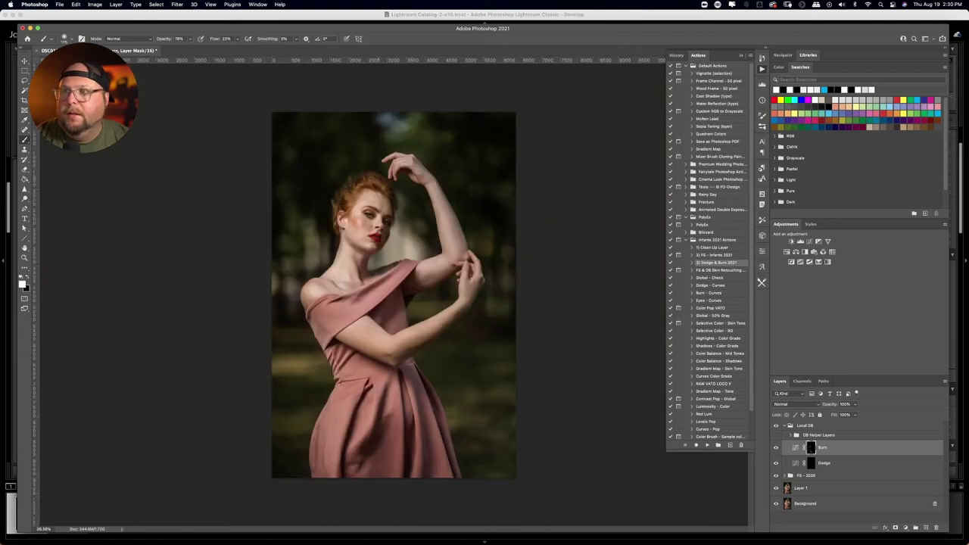
{"action": "key", "text": "super+1"}
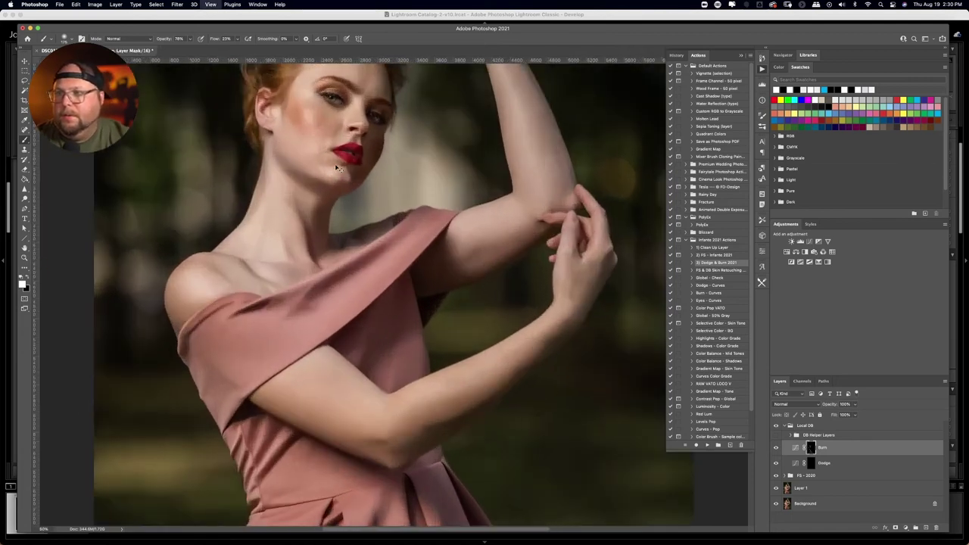
{"action": "scroll", "coordinate": [432, 365], "scroll_direction": "down", "scroll_amount": 10}
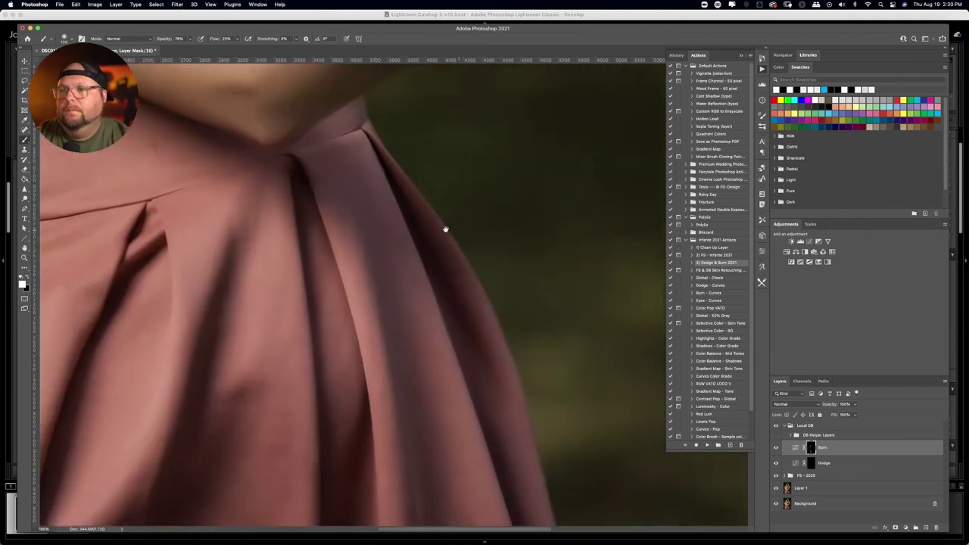
{"action": "mouse_move", "coordinate": [445, 229]}
{"action": "left_mouse_down"}
{"action": "mouse_move", "coordinate": [457, 232]}
{"action": "mouse_move", "coordinate": [368, 95]}
{"action": "mouse_move", "coordinate": [324, 102]}
{"action": "mouse_move", "coordinate": [387, 450]}
{"action": "mouse_move", "coordinate": [360, 268]}
{"action": "mouse_move", "coordinate": [368, 400]}
{"action": "mouse_move", "coordinate": [379, 412]}
{"action": "left_mouse_up"}
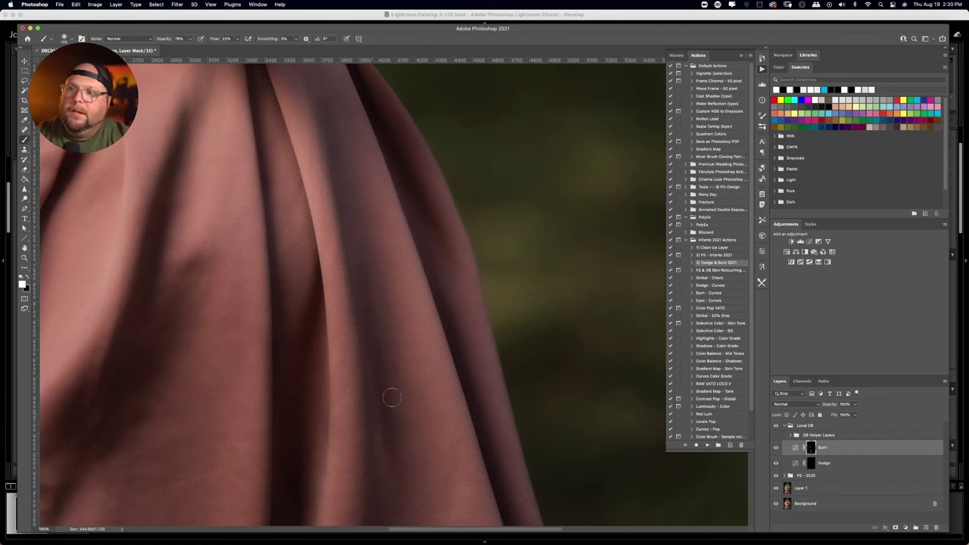
{"action": "left_click_drag", "start_coordinate": [405, 288], "coordinate": [350, 486]}
{"action": "left_click_drag", "start_coordinate": [288, 230], "coordinate": [361, 435]}
{"action": "left_click_drag", "start_coordinate": [291, 76], "coordinate": [263, 248]}
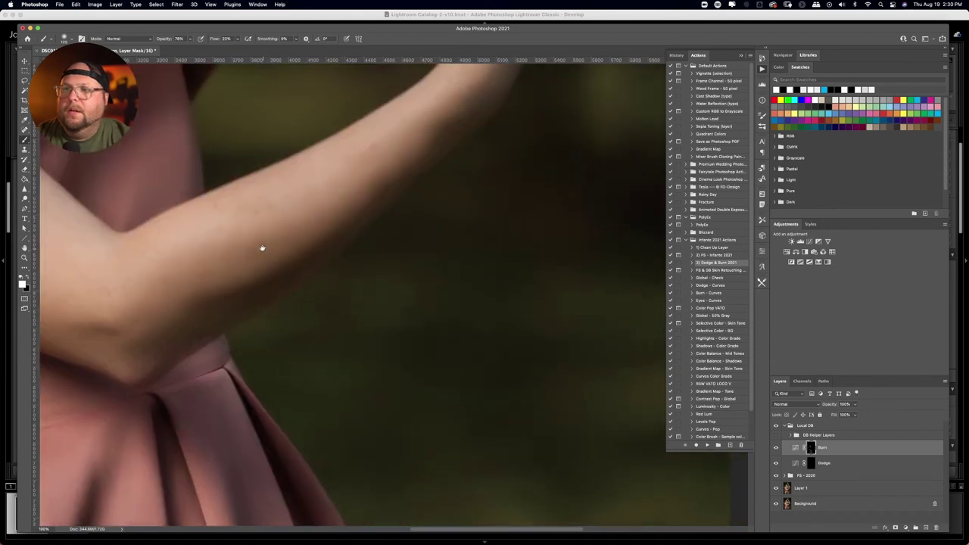
{"action": "key", "text": "super+minus"}
{"action": "key", "text": "super+minus"}
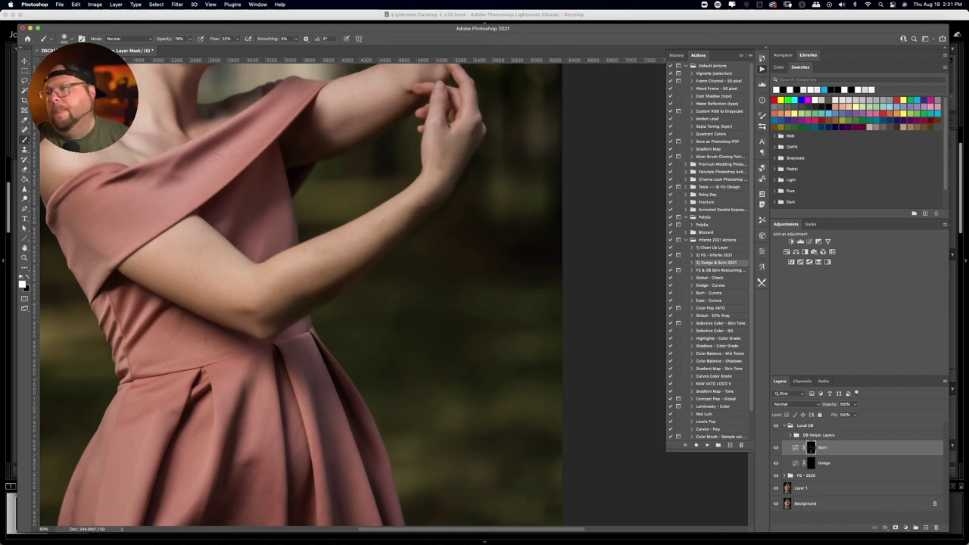
{"action": "left_click", "coordinate": [848, 465]}
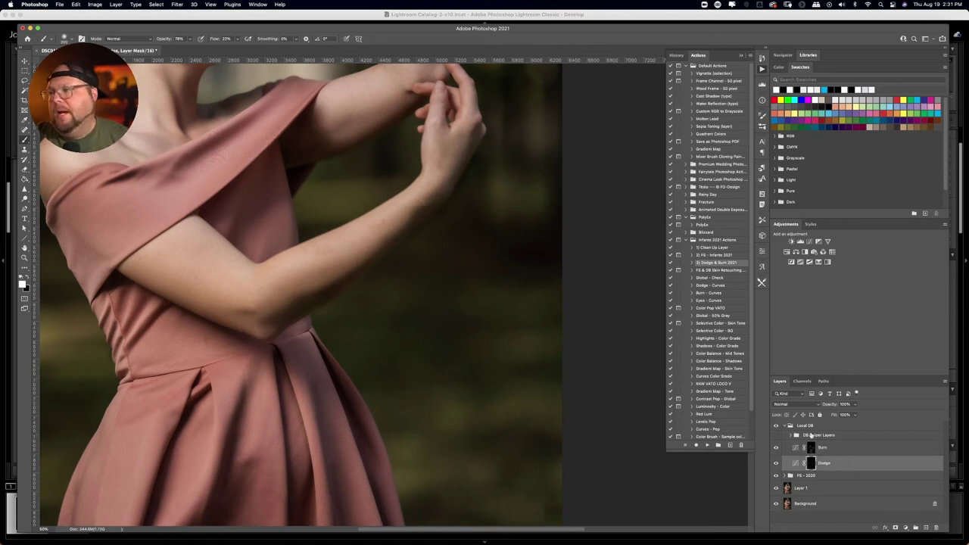
Brighten the chest, neck and dress strap on the Dodge mask with a brush of about 200
{"action": "left_click_drag", "start_coordinate": [257, 196], "coordinate": [367, 399]}
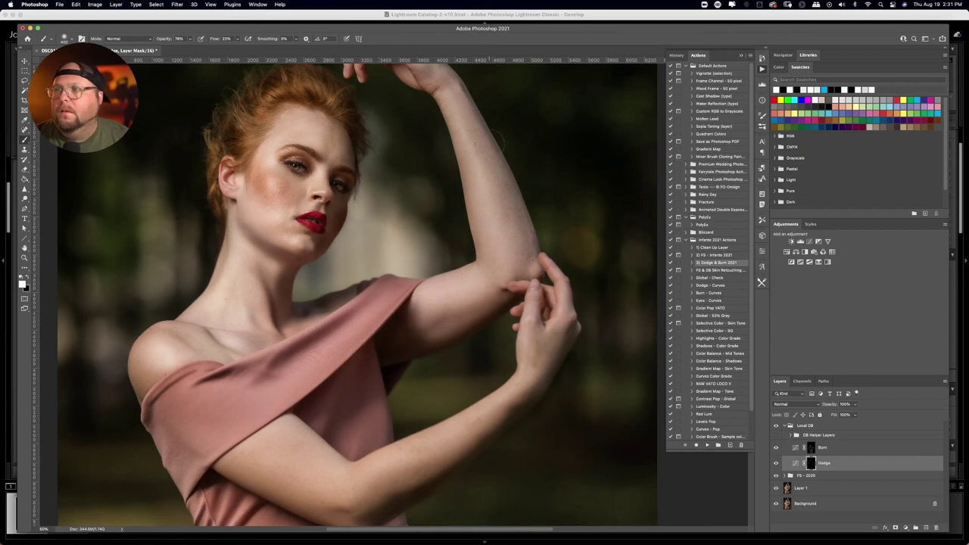
{"action": "scroll", "coordinate": [441, 251], "scroll_direction": "down", "scroll_amount": 5}
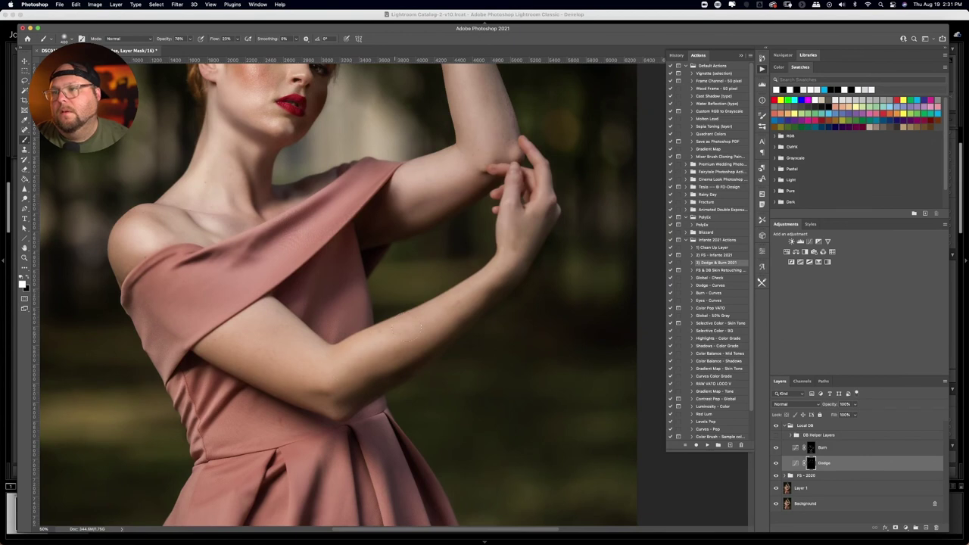
{"action": "scroll", "coordinate": [278, 362], "scroll_direction": "down", "scroll_amount": 3}
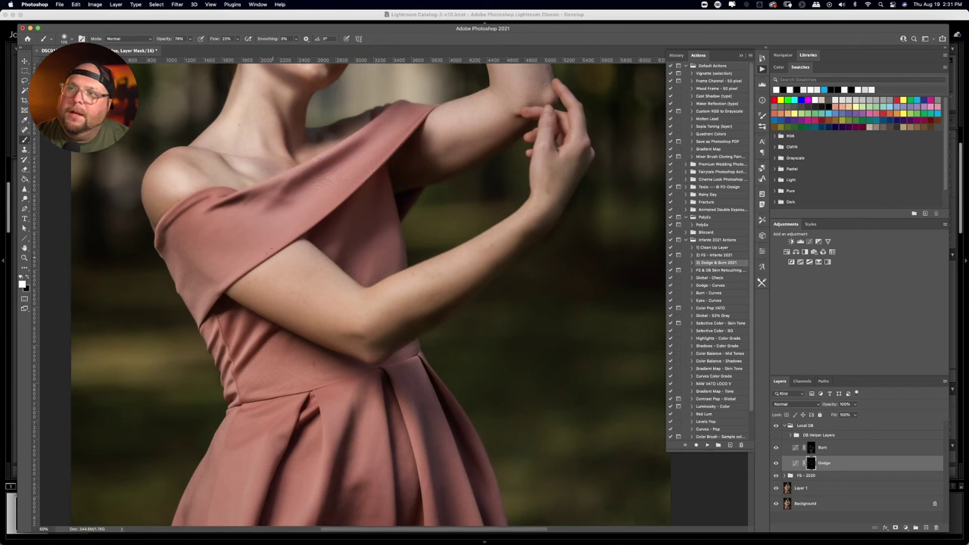
{"action": "key", "text": "bracketright"}
{"action": "key", "text": "bracketright"}
{"action": "key", "text": "bracketright"}
{"action": "left_click_drag", "start_coordinate": [304, 206], "coordinate": [339, 169]}
{"action": "left_click_drag", "start_coordinate": [288, 226], "coordinate": [262, 236]}
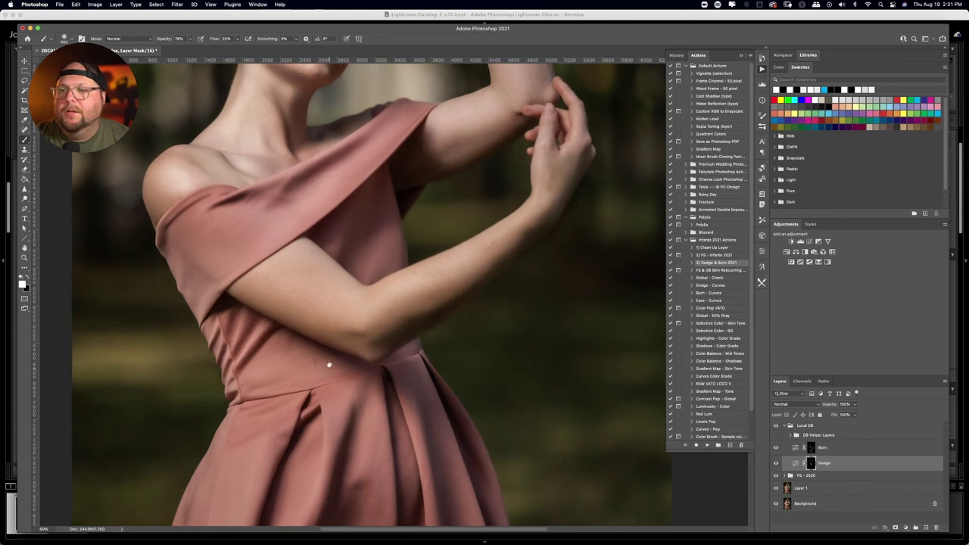
{"action": "left_click_drag", "start_coordinate": [324, 368], "coordinate": [357, 296]}
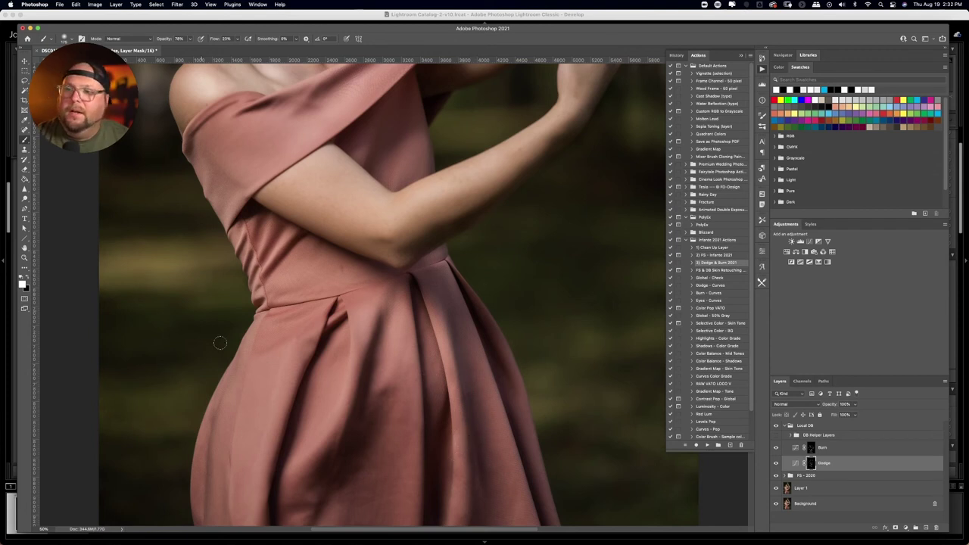
{"action": "scroll", "coordinate": [316, 353], "scroll_direction": "down", "scroll_amount": 3}
{"action": "scroll", "coordinate": [301, 356], "scroll_direction": "down", "scroll_amount": 6}
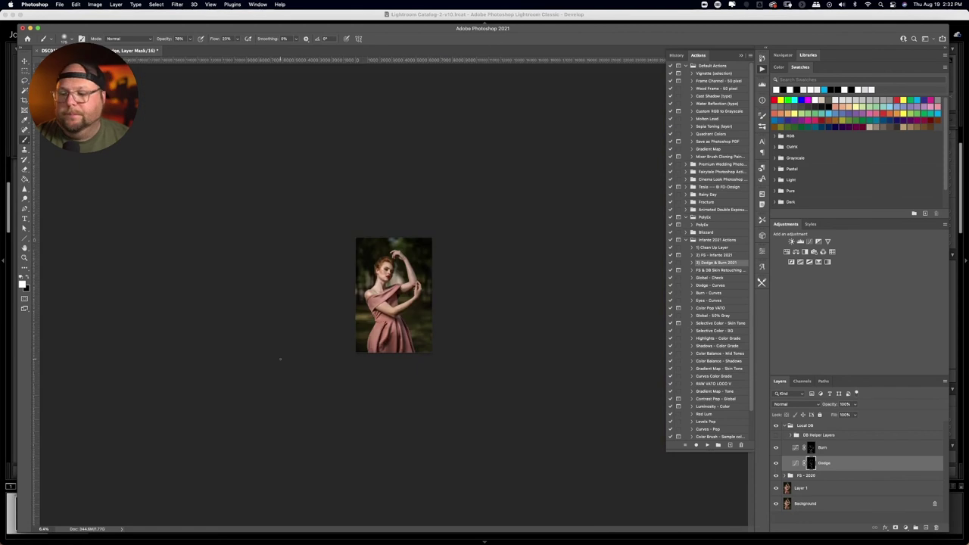
Fit the portrait on screen at 33.33% and select the Burn layer's mask
{"action": "key", "text": "super+0"}
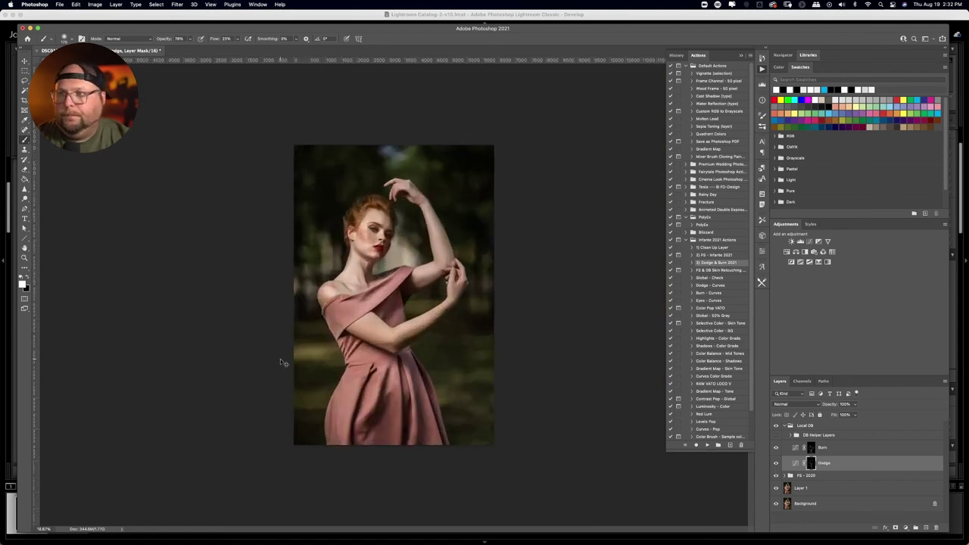
{"action": "key", "text": "super+minus"}
{"action": "key", "text": "super+plus"}
{"action": "key", "text": "super+plus"}
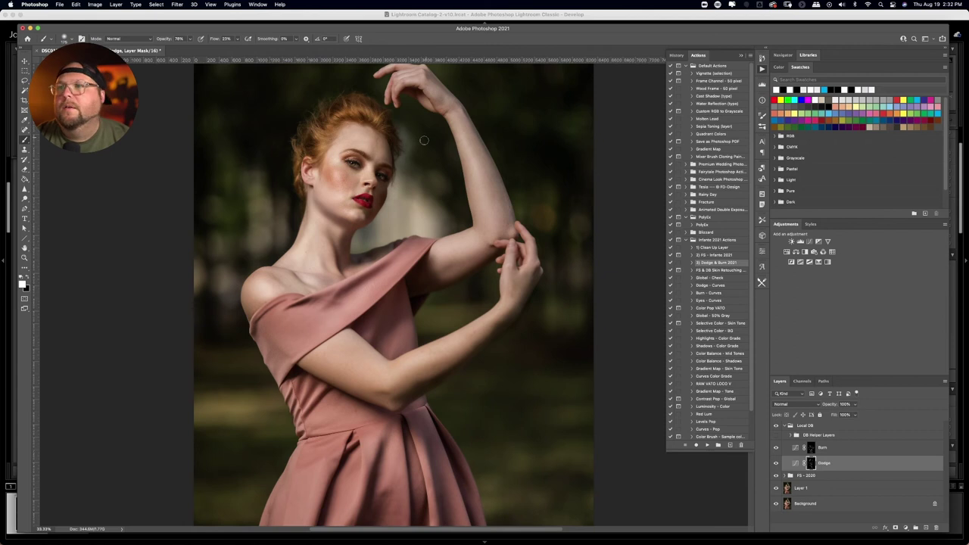
{"action": "left_click", "coordinate": [846, 452]}
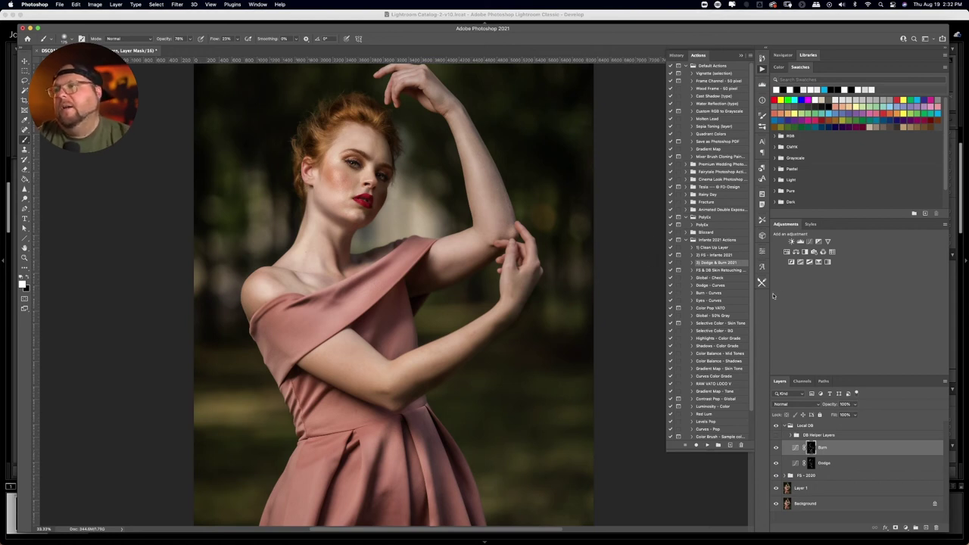
{"action": "left_click", "coordinate": [776, 448]}
Toggle the Burn, Dodge and Local DB group visibility to compare the dodge-and-burn effect
{"action": "left_click", "coordinate": [776, 448]}
{"action": "left_click", "coordinate": [776, 462]}
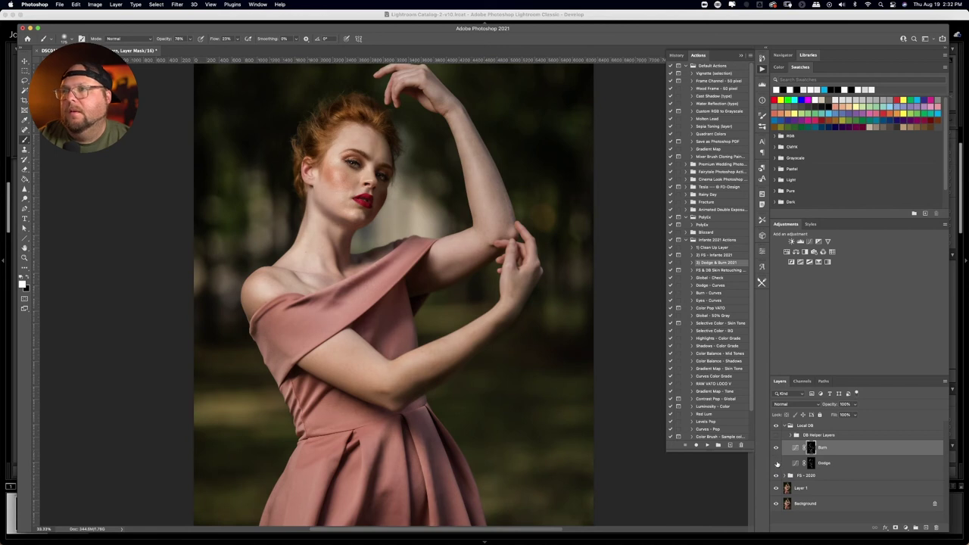
{"action": "left_click", "coordinate": [776, 463]}
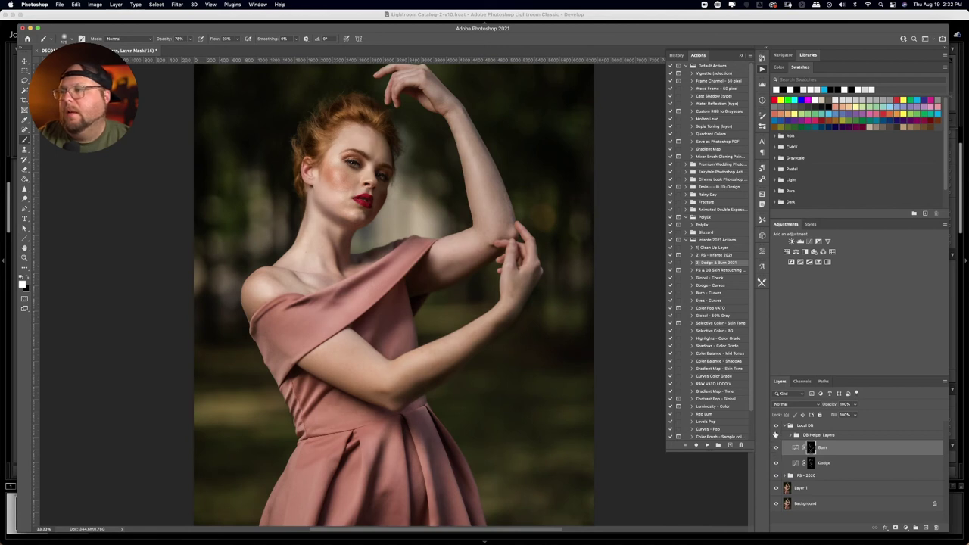
{"action": "left_click", "coordinate": [785, 426]}
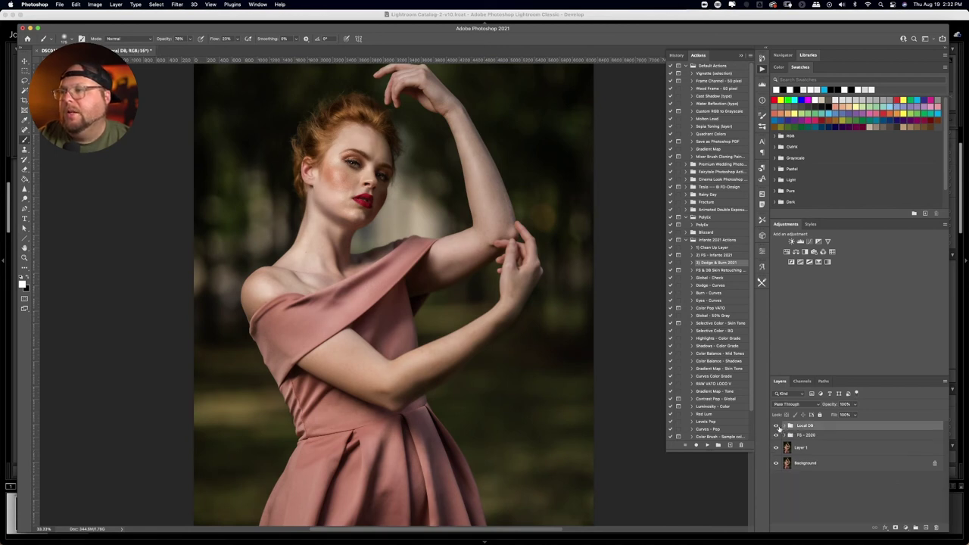
{"action": "left_click", "coordinate": [777, 426]}
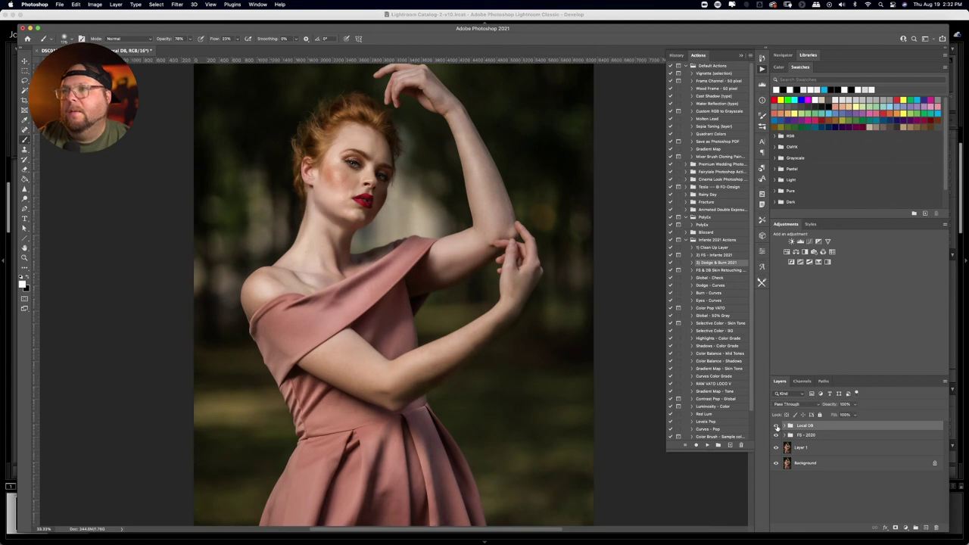
{"action": "left_click", "coordinate": [777, 426]}
{"action": "left_click", "coordinate": [776, 426]}
Compare once more with Local DB off, then stamp all visible layers into Layer 2
{"action": "left_click", "coordinate": [776, 437]}
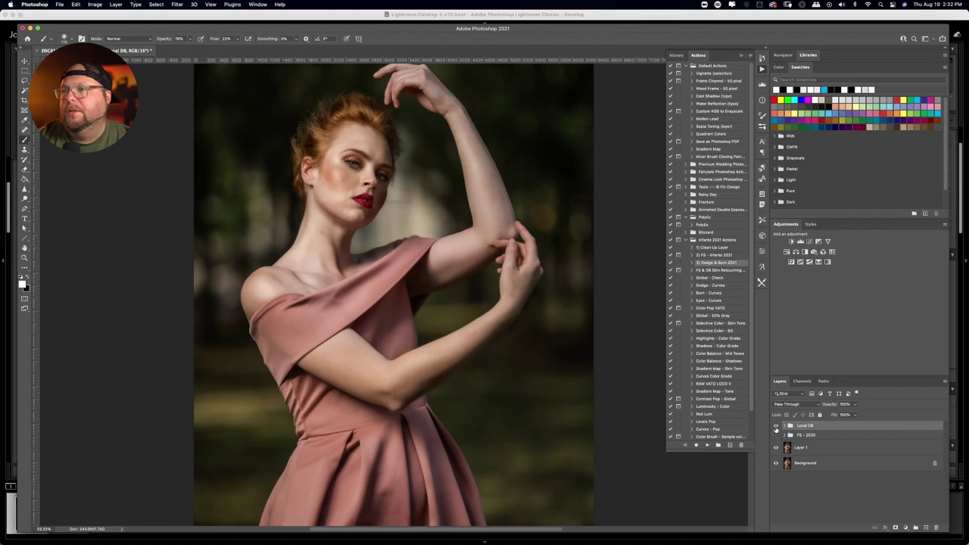
{"action": "left_click", "coordinate": [776, 427]}
{"action": "left_click", "coordinate": [776, 428]}
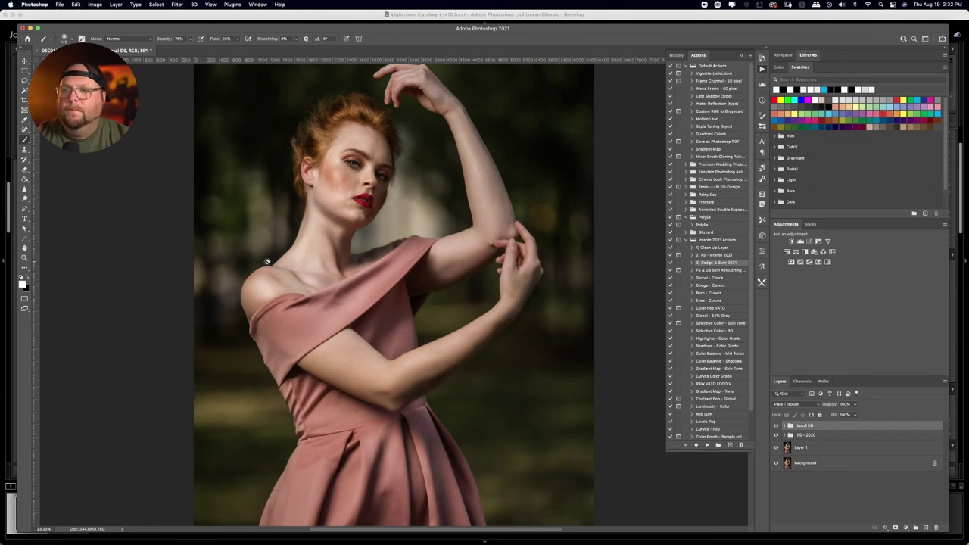
{"action": "key", "text": "super+minus"}
{"action": "key", "text": "super+minus"}
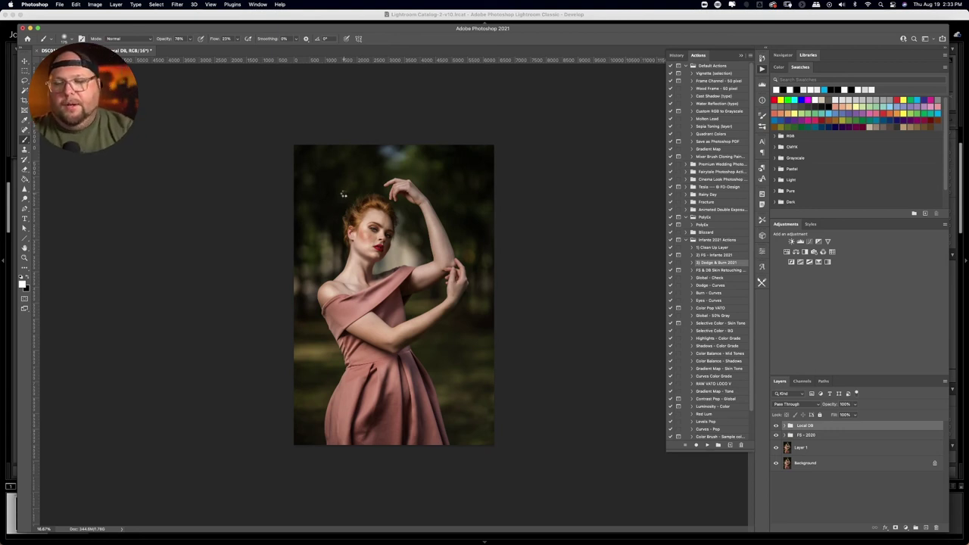
{"action": "key", "text": "super+alt+shift+e"}
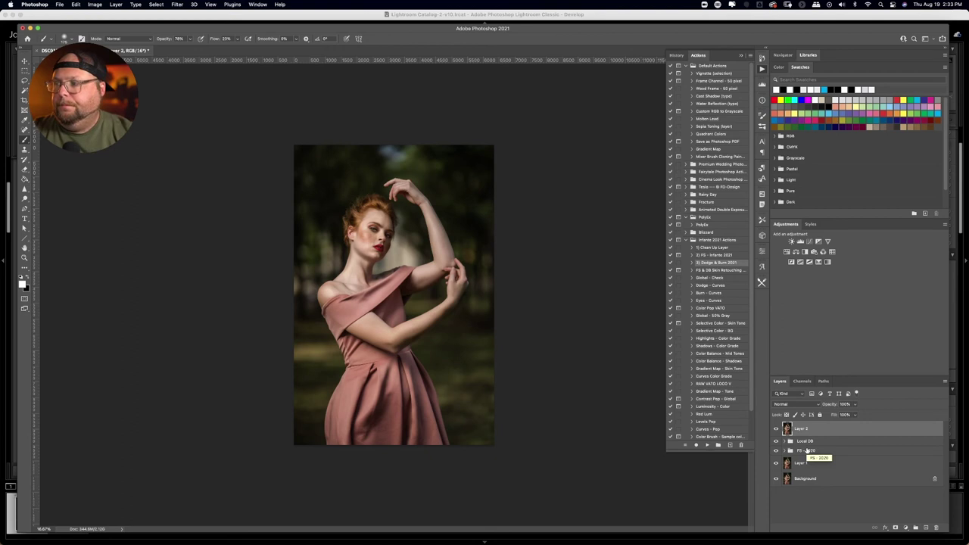
Choose the Spot Healing Brush, zoom in on the shoulders and arms, then return from Lightroom to Photoshop
{"action": "left_click", "coordinate": [763, 69]}
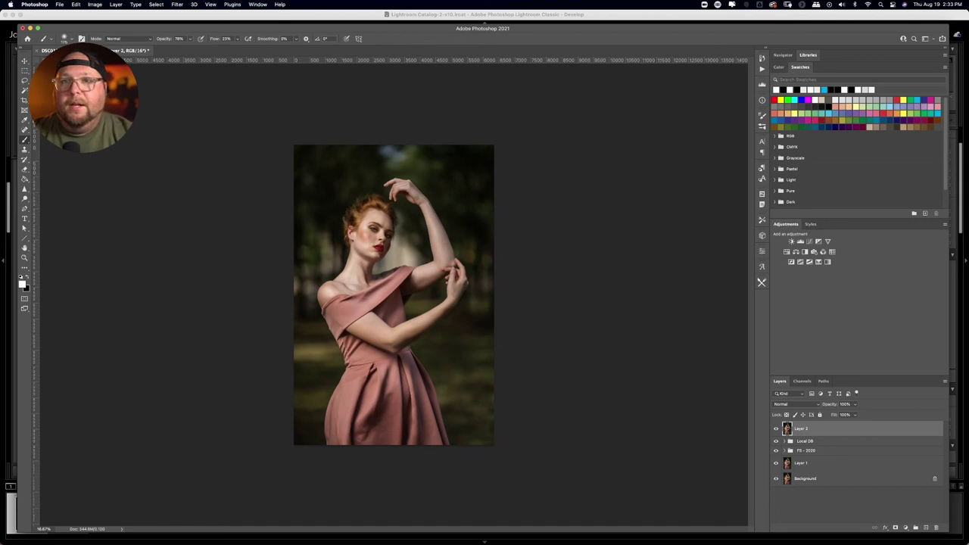
{"action": "left_click", "coordinate": [25, 130]}
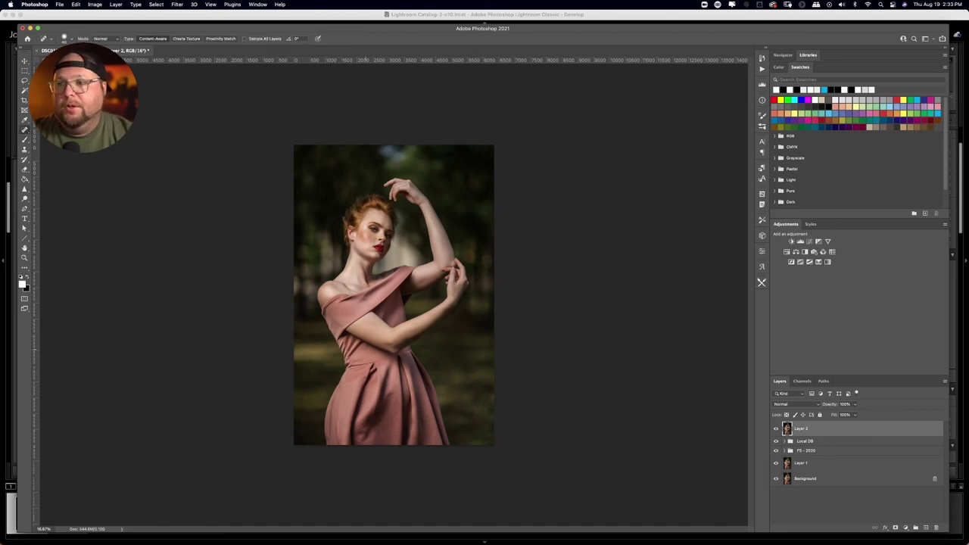
{"action": "scroll", "coordinate": [366, 351], "scroll_direction": "up", "scroll_amount": 5}
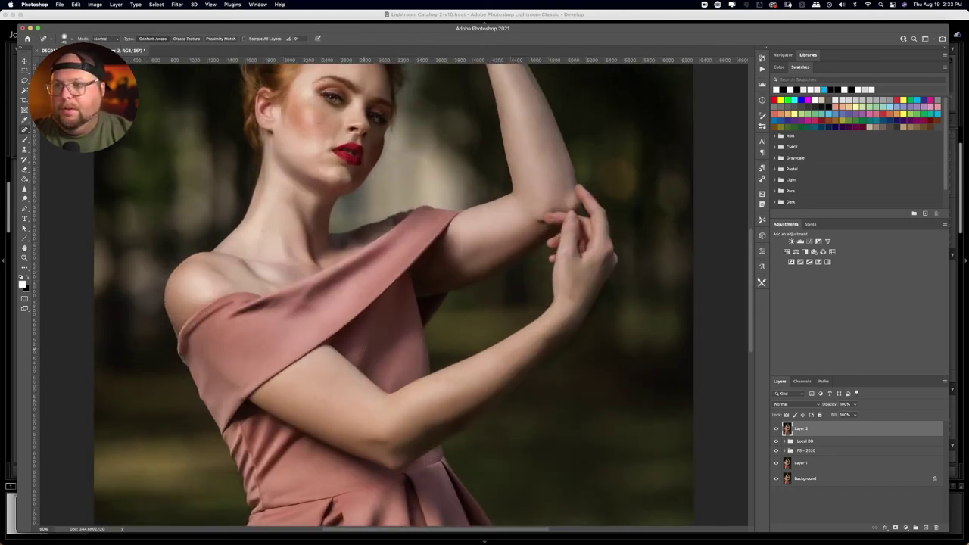
{"action": "scroll", "coordinate": [359, 278], "scroll_direction": "down", "scroll_amount": 2}
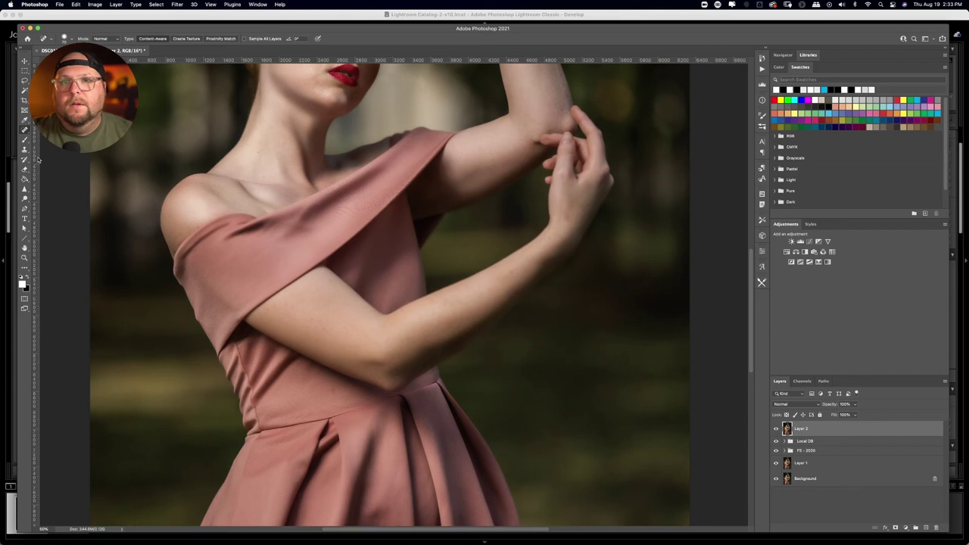
{"action": "key", "text": "super+Tab"}
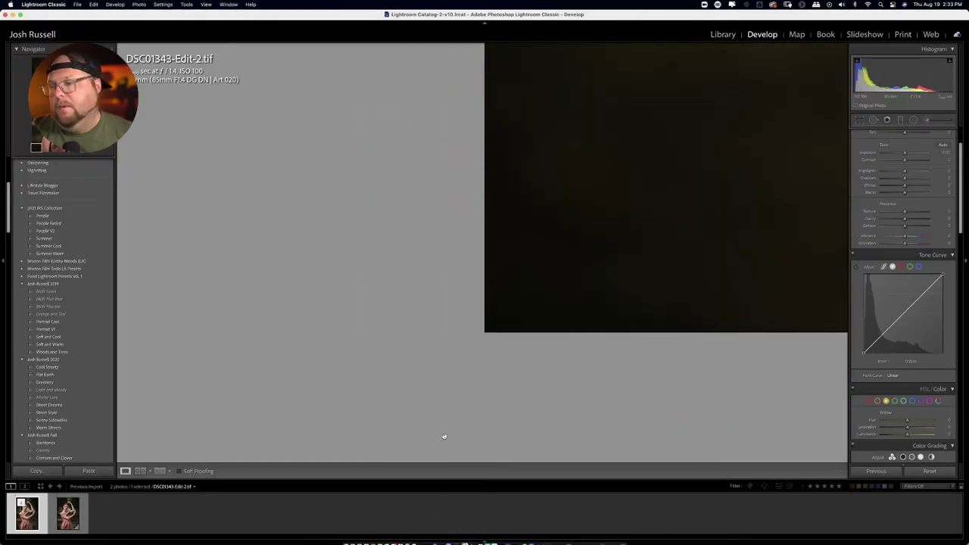
{"action": "left_click", "coordinate": [471, 536]}
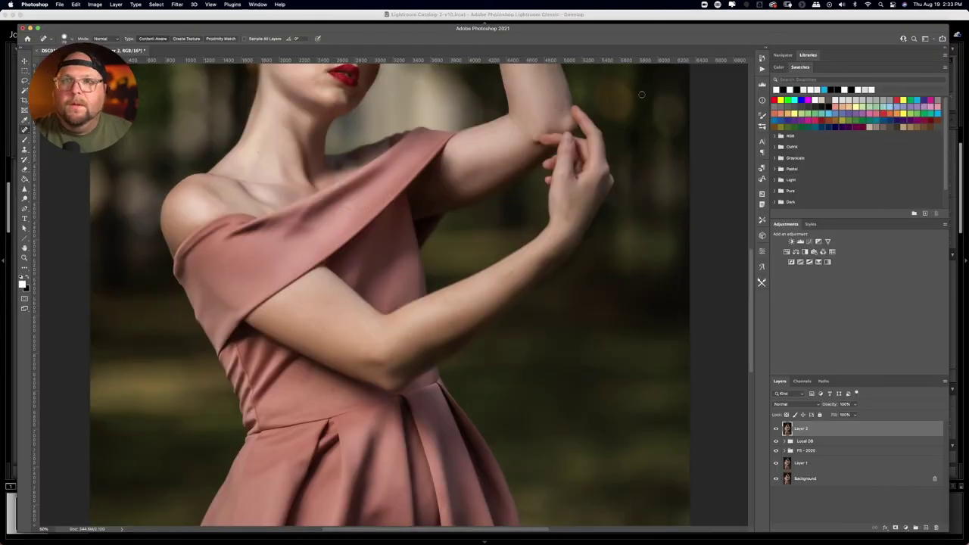
Pick the Clone Stamp tool and zoom out to 16.67% to show the whole portrait
{"action": "left_click", "coordinate": [24, 149]}
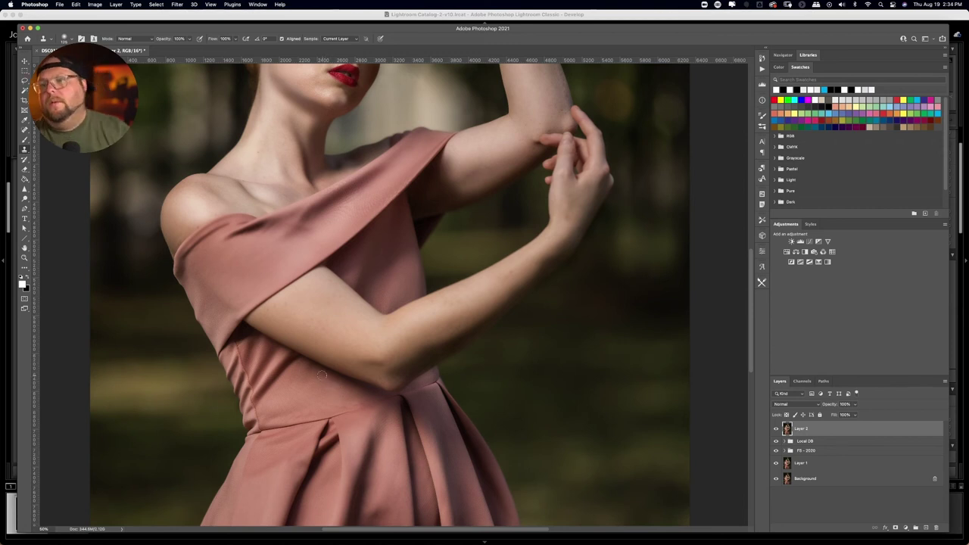
{"action": "key", "text": "super+0"}
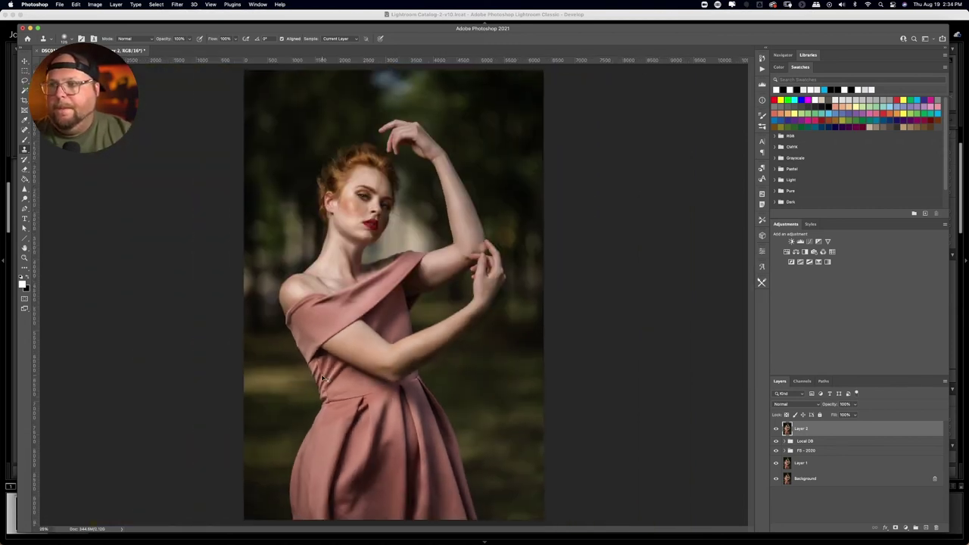
{"action": "key", "text": "super+minus"}
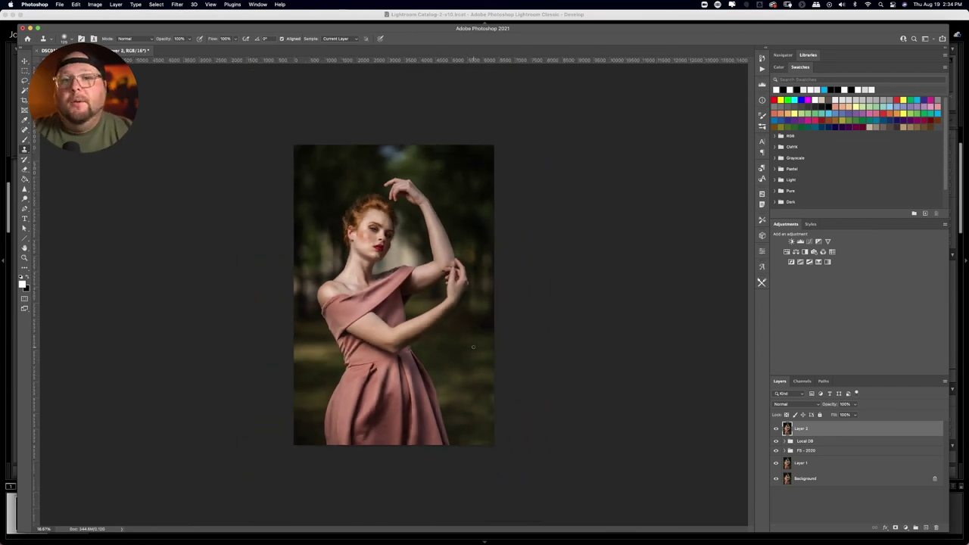
Add a Color Lookup layer loaded with the #1940RAF_dewis.CUBE LUT and close its properties
{"action": "left_click", "coordinate": [833, 253]}
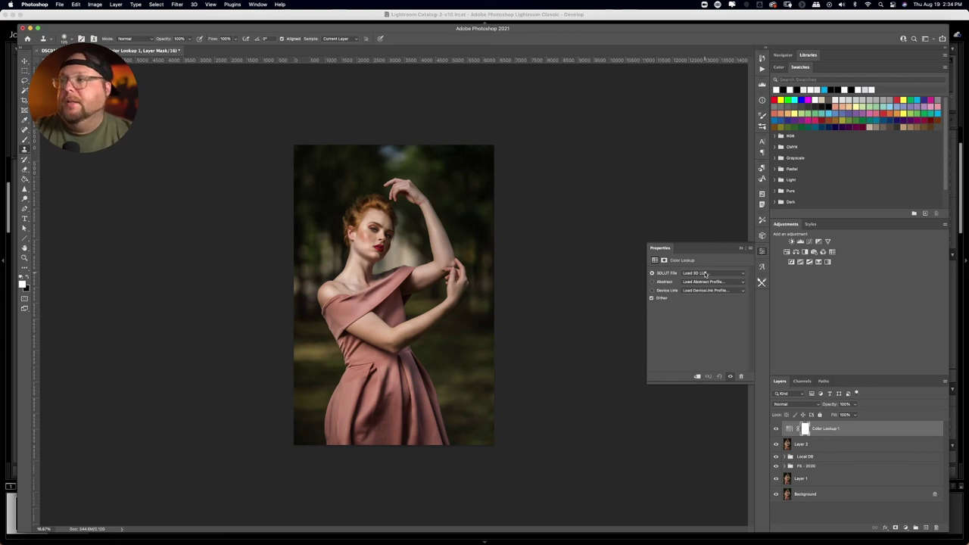
{"action": "left_click", "coordinate": [706, 274]}
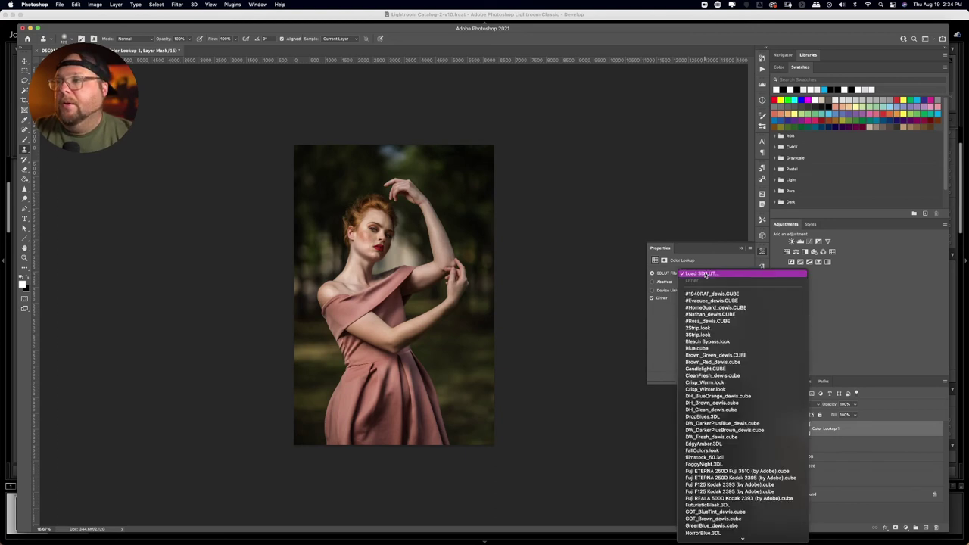
{"action": "left_click", "coordinate": [704, 294]}
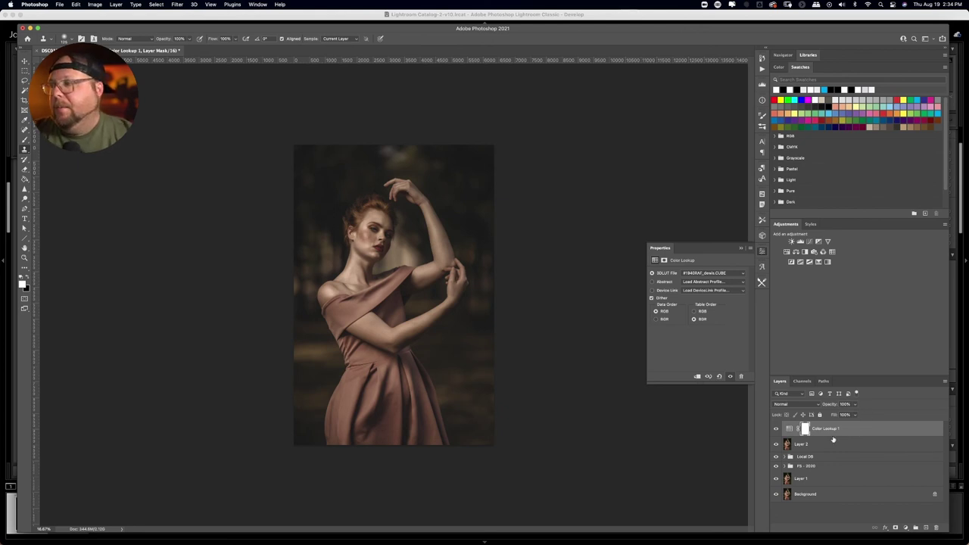
{"action": "left_click", "coordinate": [759, 252]}
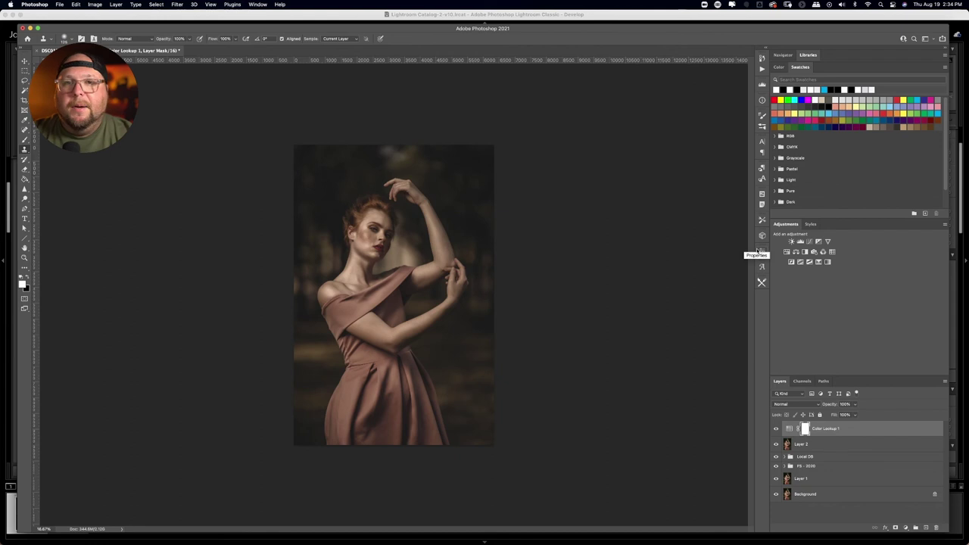
Add a second Color Lookup, compare the Rosa, Nathan, HomeGuard and Evacuee LUTs, settling on #Rosa_dewis.CUBE
{"action": "left_click", "coordinate": [832, 252]}
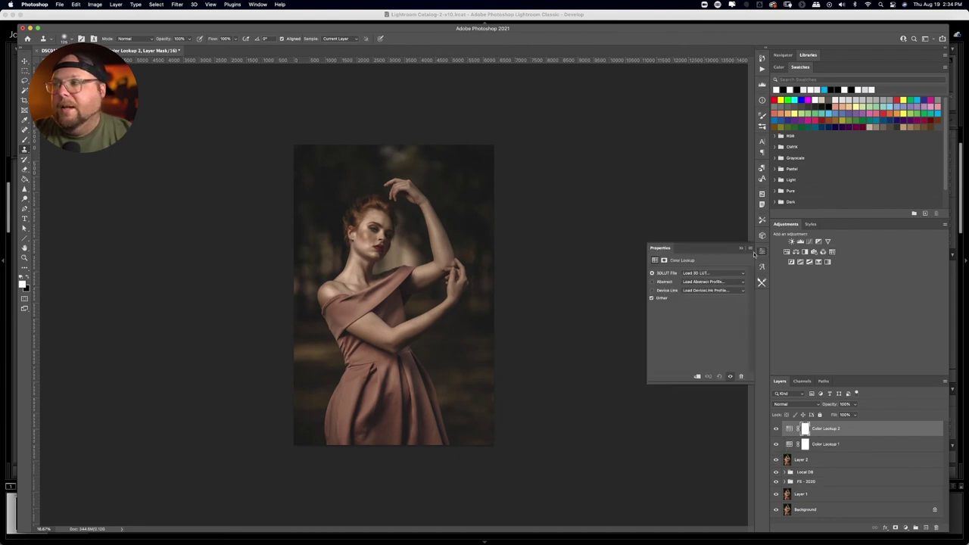
{"action": "left_click", "coordinate": [726, 274]}
{"action": "left_click", "coordinate": [718, 324]}
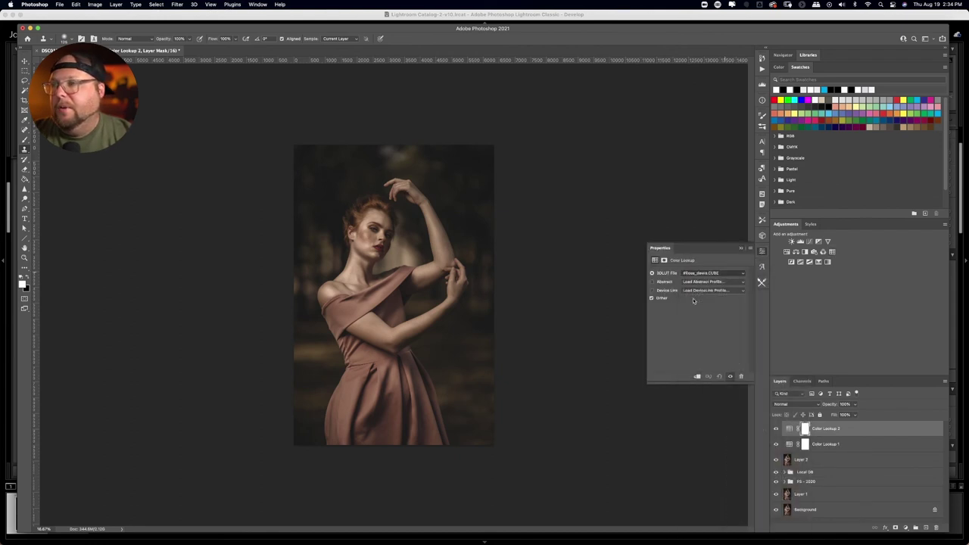
{"action": "left_click", "coordinate": [700, 274]}
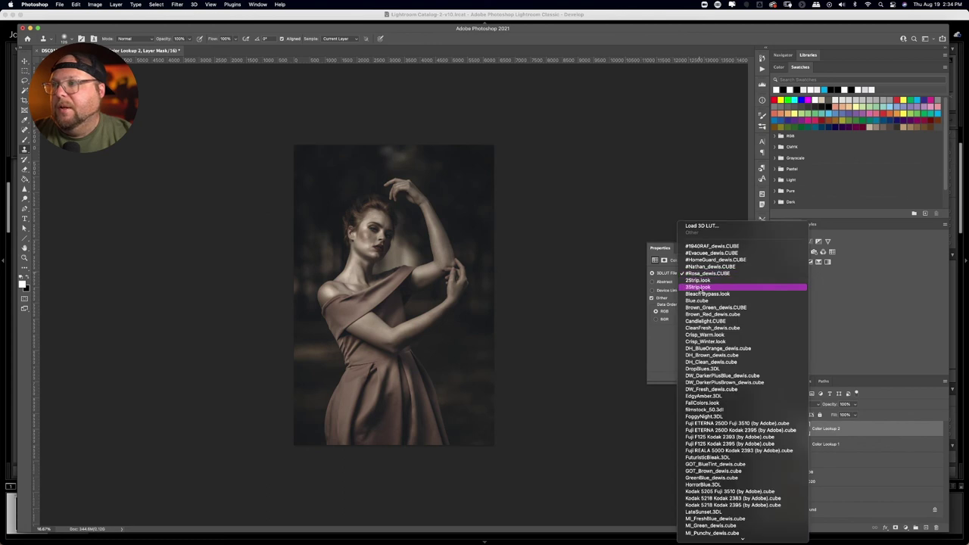
{"action": "left_click", "coordinate": [703, 268]}
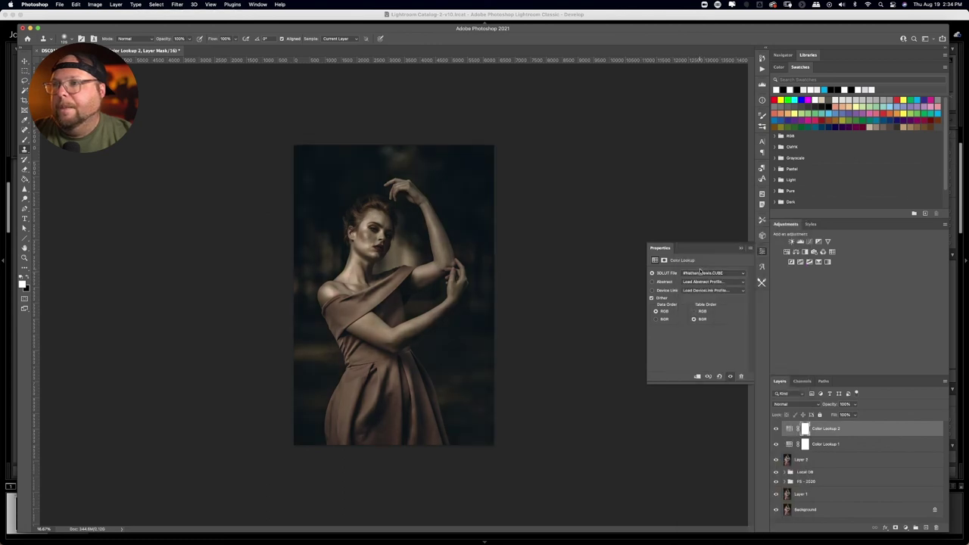
{"action": "left_click", "coordinate": [705, 271]}
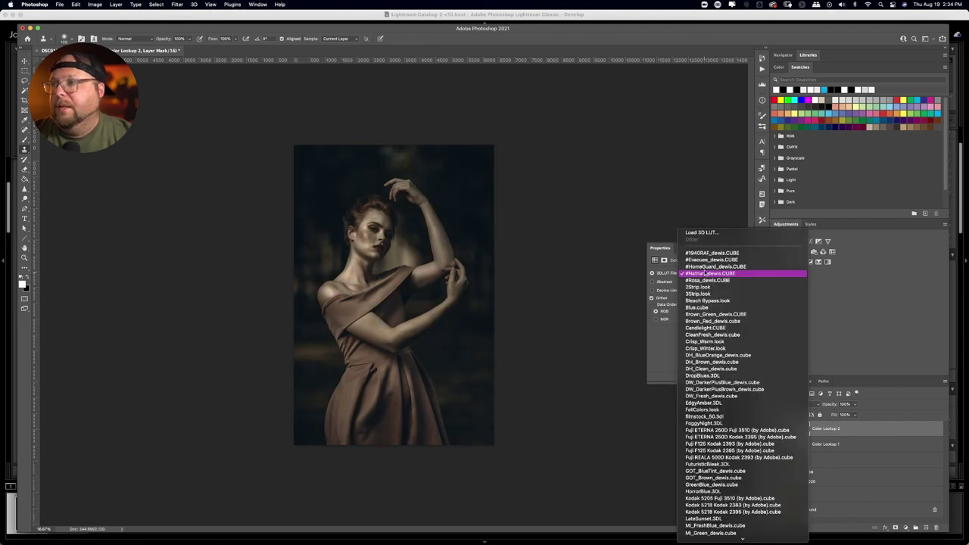
{"action": "left_click", "coordinate": [706, 265]}
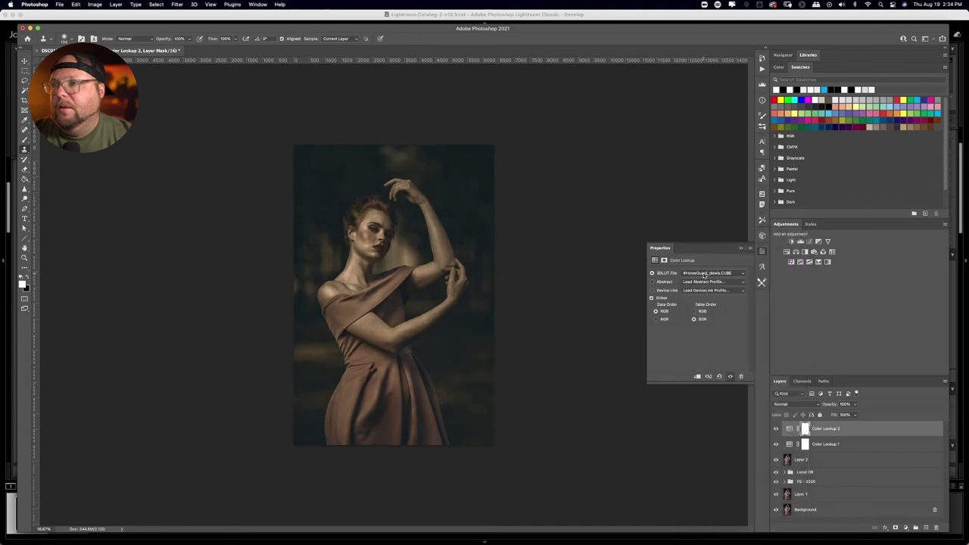
{"action": "left_click", "coordinate": [705, 273]}
{"action": "left_click", "coordinate": [705, 269]}
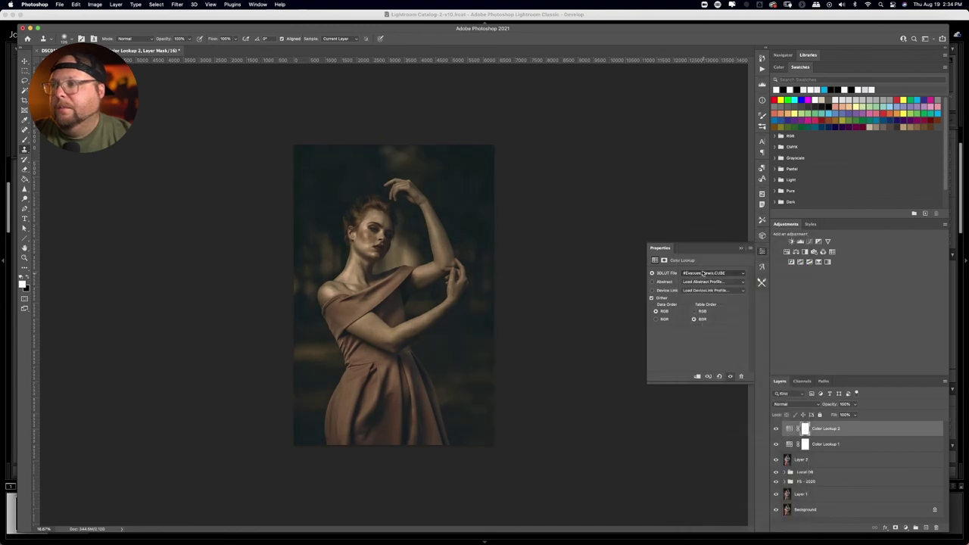
{"action": "left_click", "coordinate": [705, 272]}
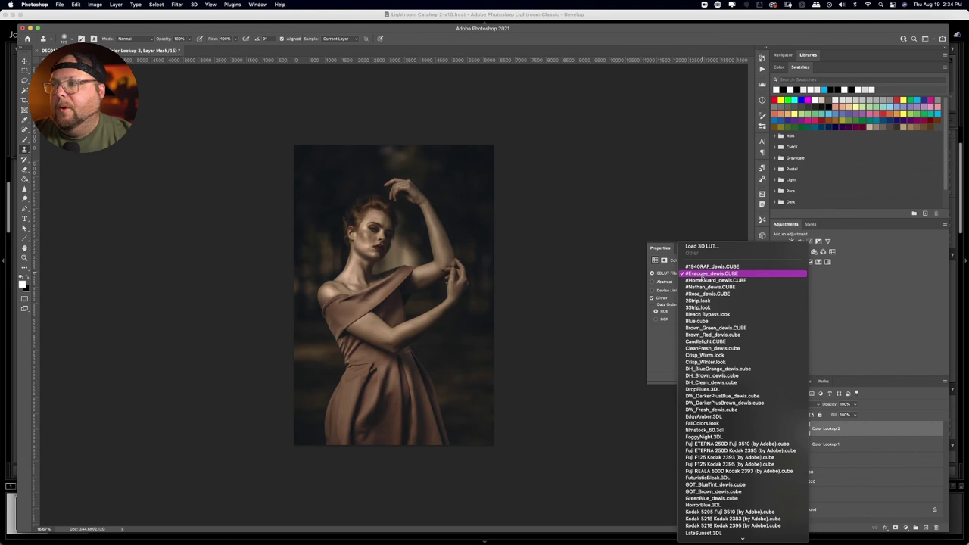
{"action": "left_click", "coordinate": [702, 294]}
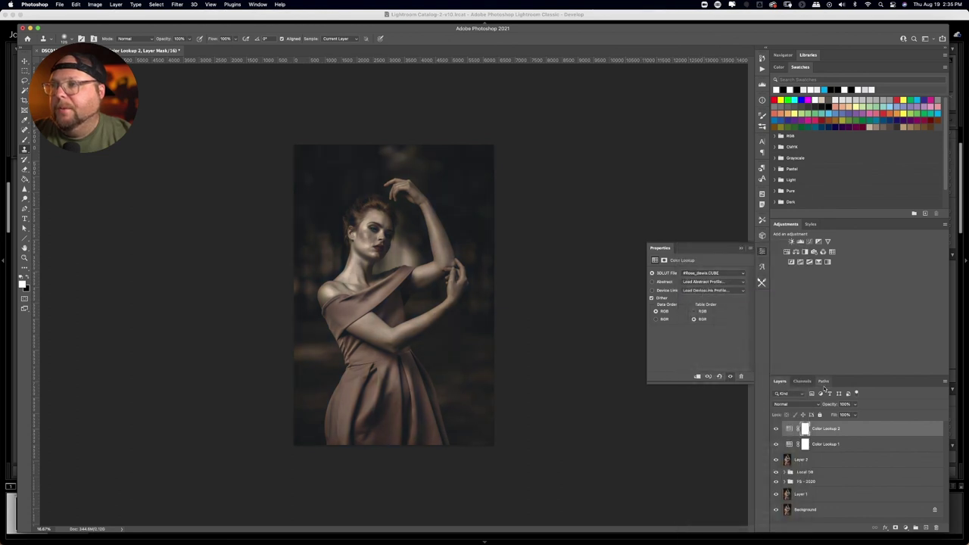
Lower Color Lookup 2 to 48% opacity and select both Color Lookup layers
{"action": "left_click", "coordinate": [856, 404]}
{"action": "left_click_drag", "start_coordinate": [857, 415], "coordinate": [836, 414]}
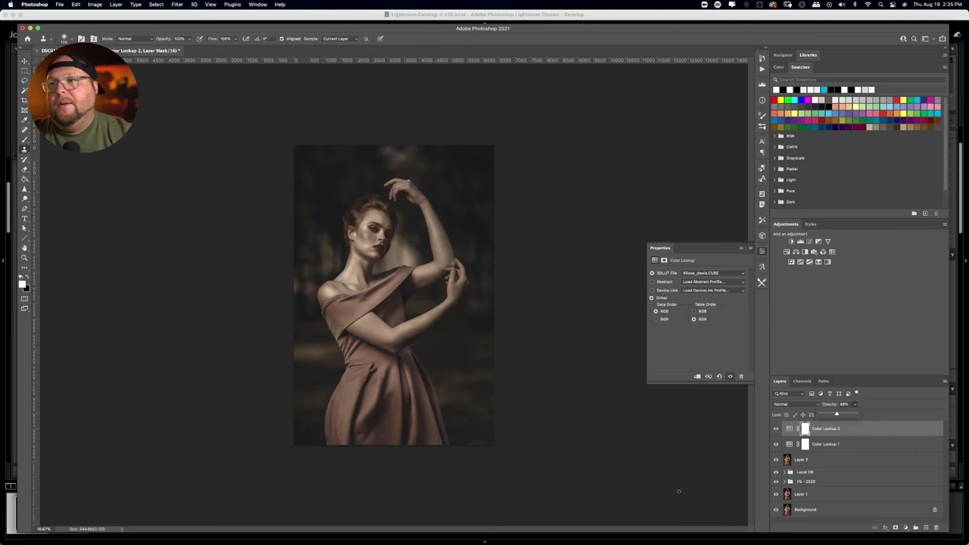
{"action": "left_click", "coordinate": [868, 445]}
{"action": "left_click", "coordinate": [863, 435], "text": "shift"}
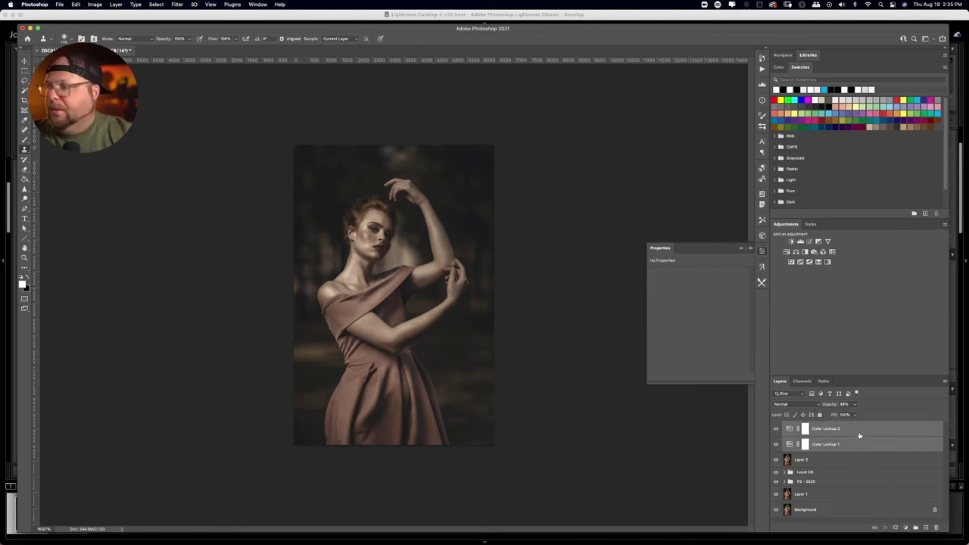
Group the two Color Lookup layers into a new group named 'Color'
{"action": "left_click", "coordinate": [944, 384]}
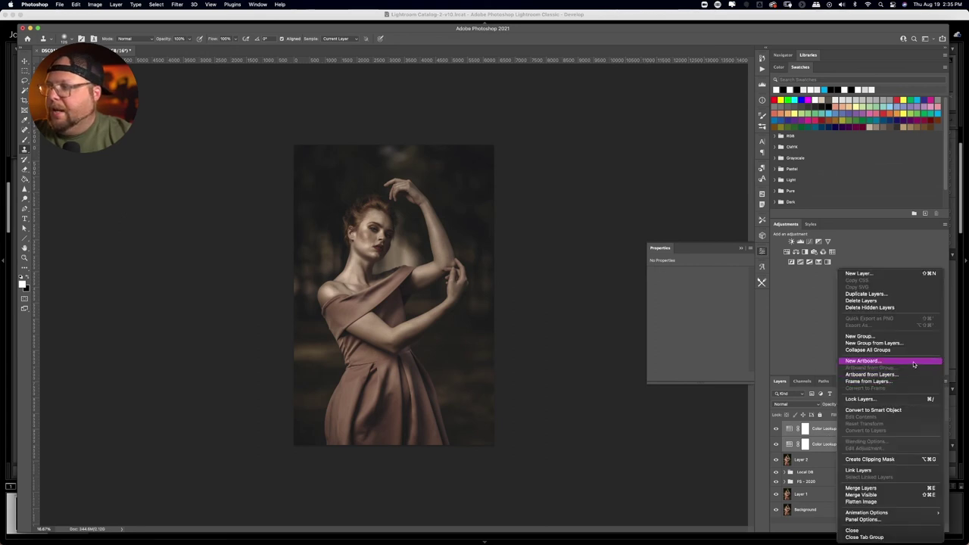
{"action": "left_click", "coordinate": [888, 345]}
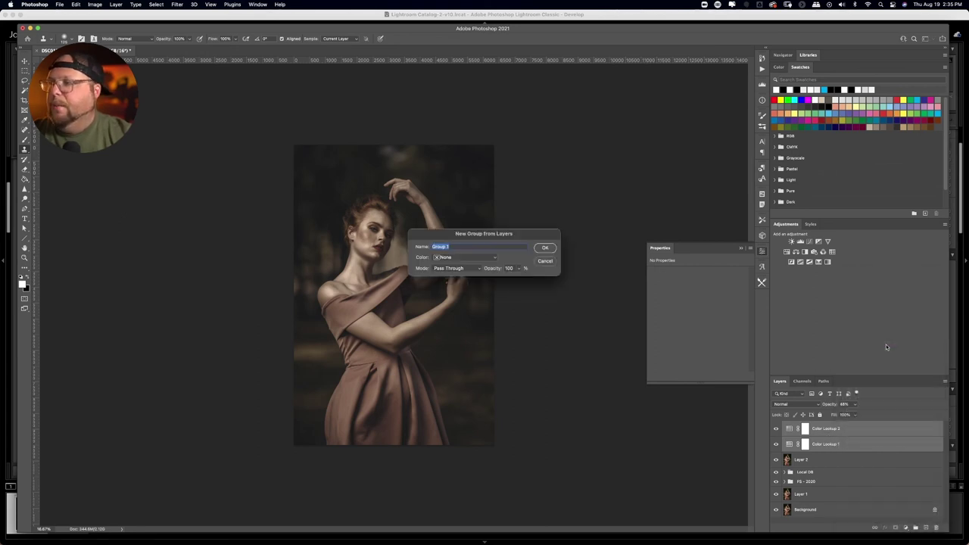
{"action": "type", "text": "Color"}
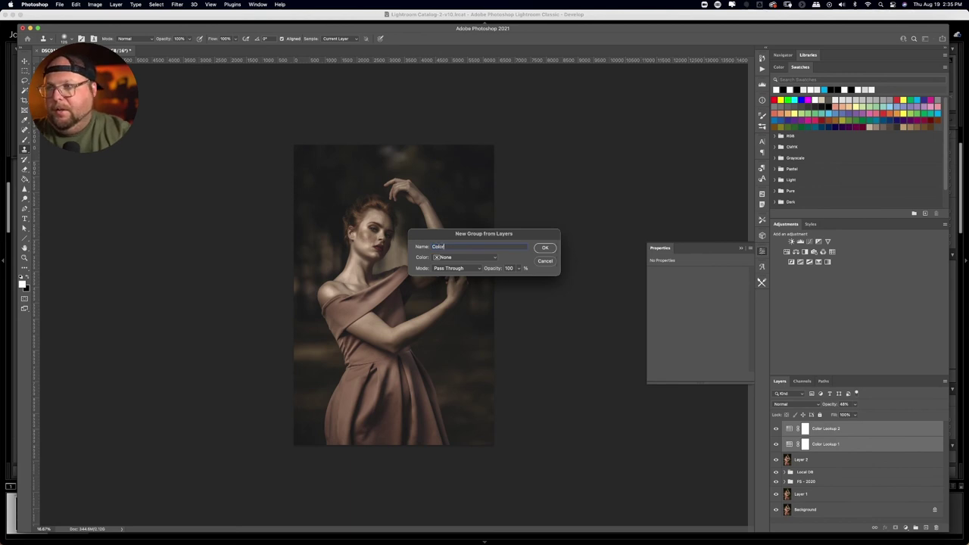
{"action": "key", "text": "Return"}
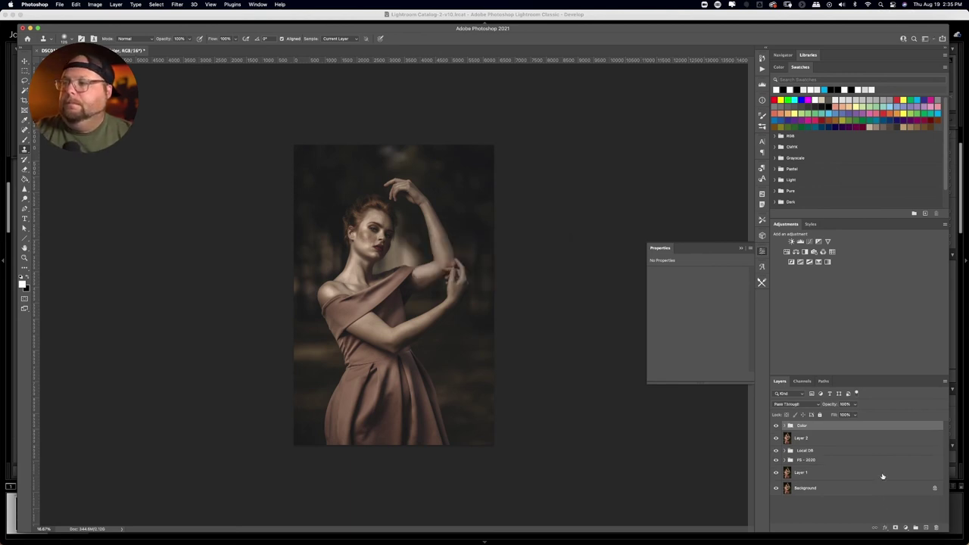
Add a white layer mask to the Color group, make black the foreground, and pick the Brush tool
{"action": "left_click", "coordinate": [896, 528]}
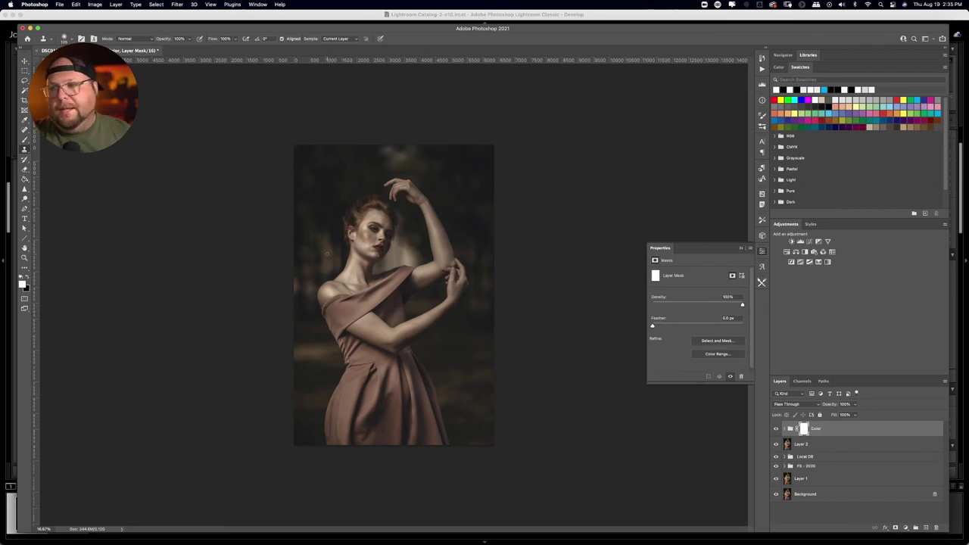
{"action": "key", "text": "x"}
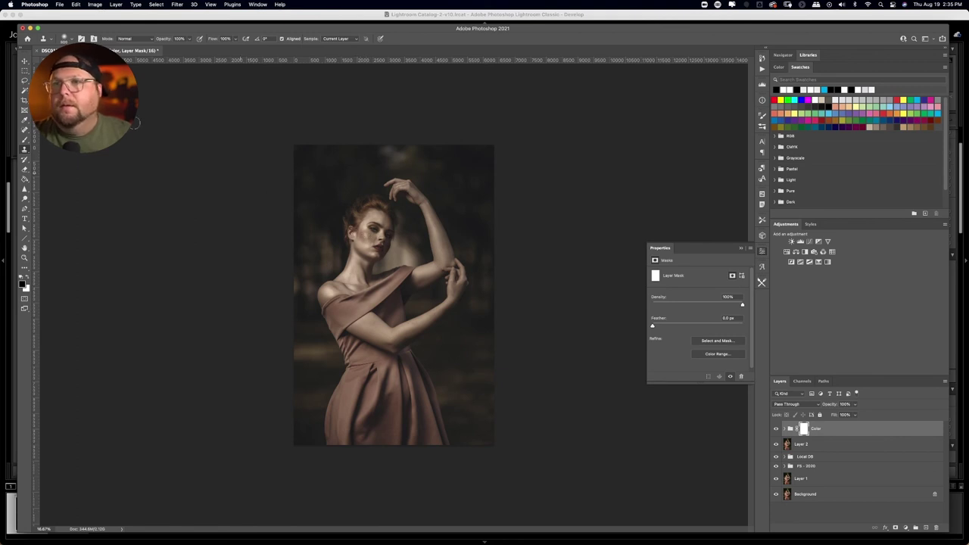
{"action": "left_click", "coordinate": [65, 39]}
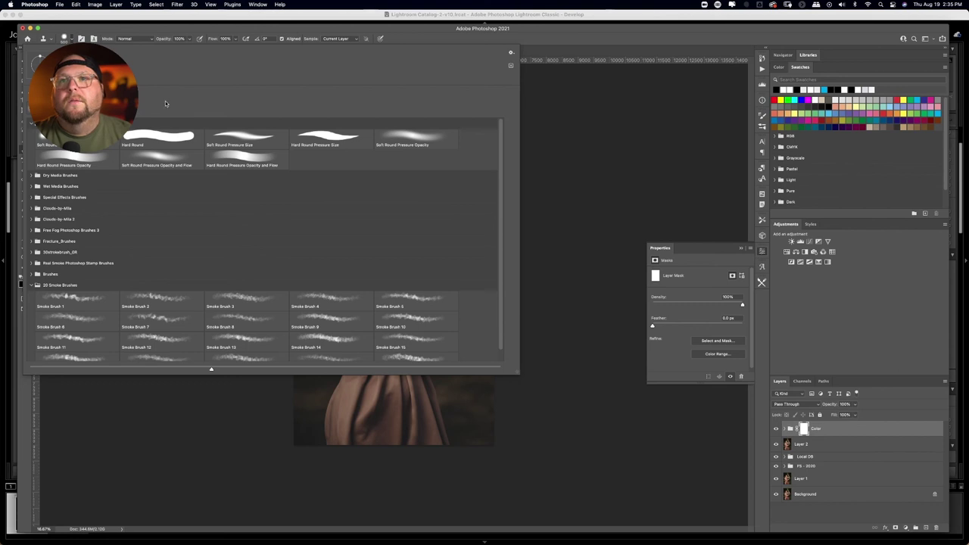
{"action": "key", "text": "Escape"}
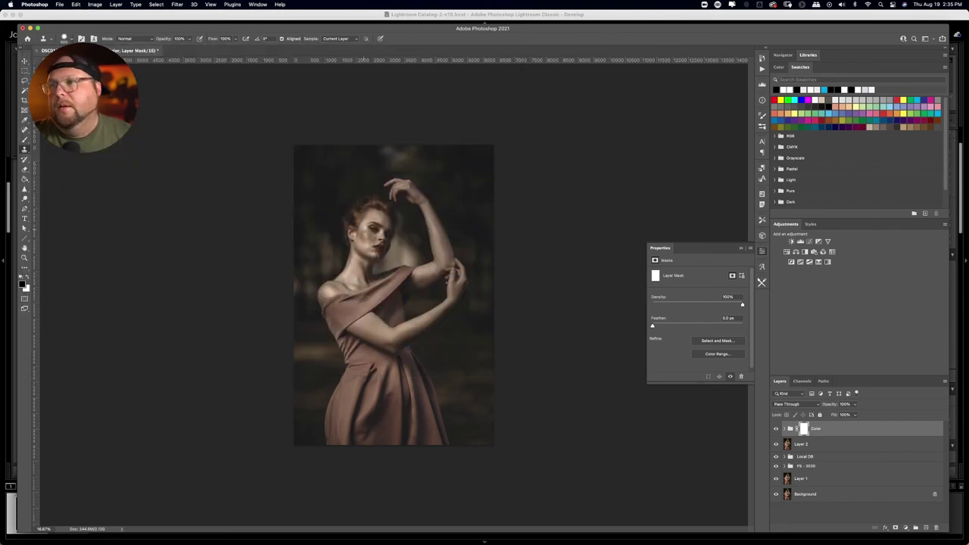
{"action": "left_click", "coordinate": [359, 236]}
{"action": "left_click", "coordinate": [471, 198]}
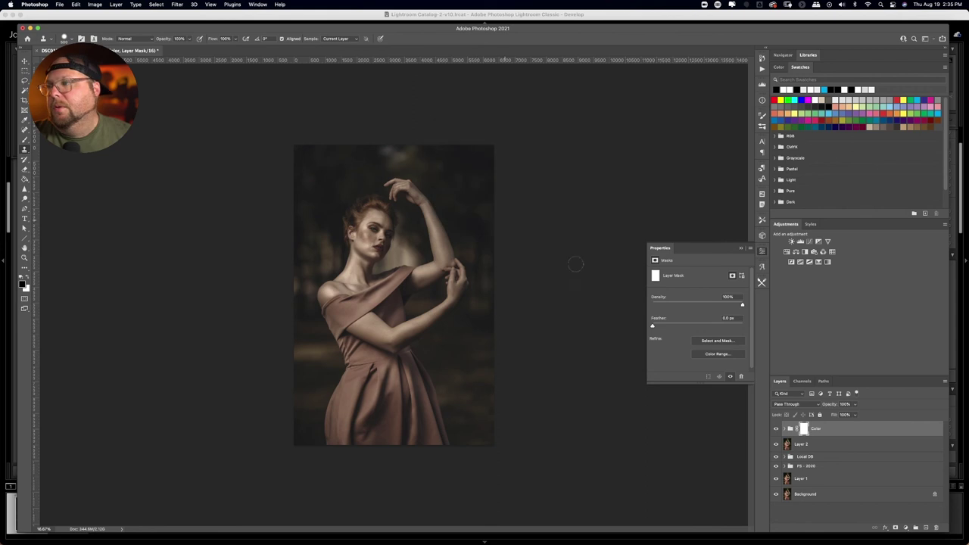
{"action": "left_click", "coordinate": [801, 431]}
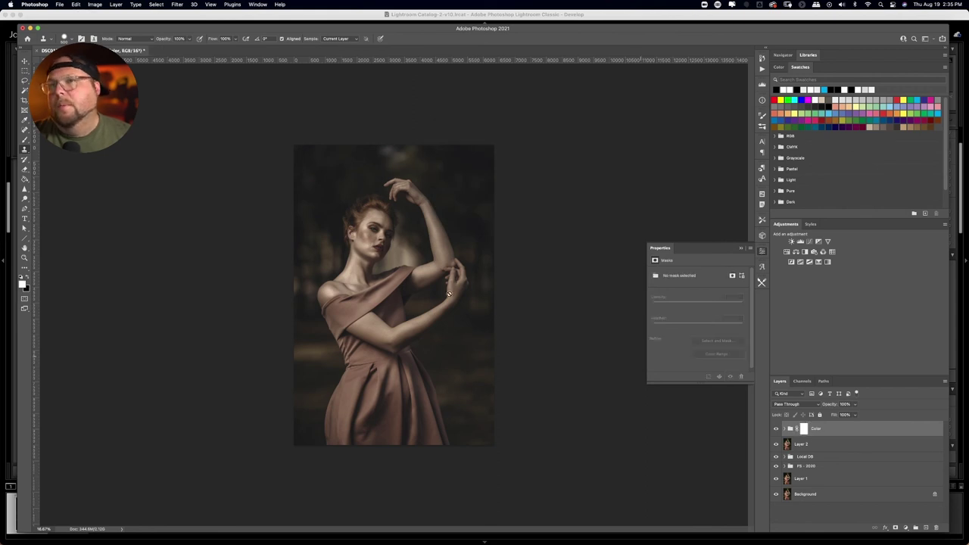
{"action": "key", "text": "b"}
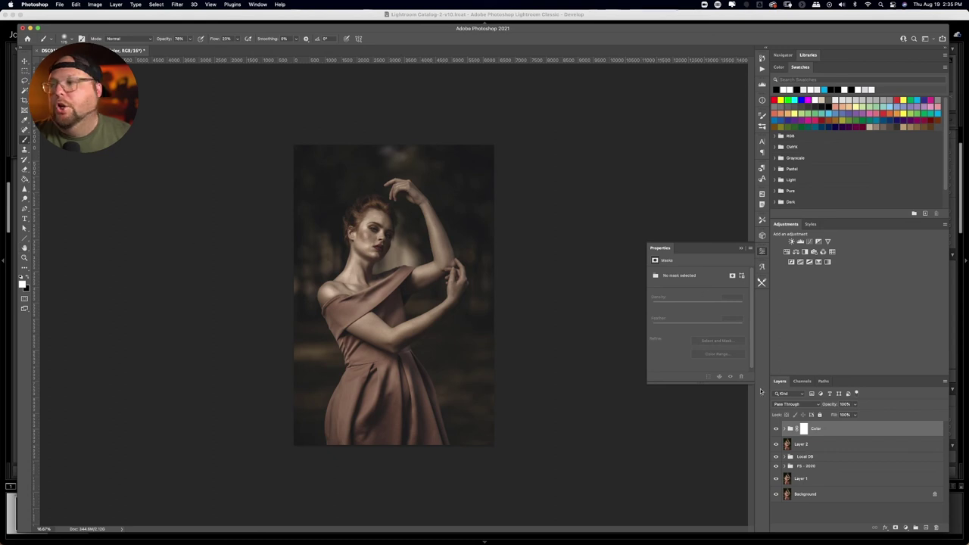
Target the Color group's mask and set brush Opacity and Flow to 100%
{"action": "left_click", "coordinate": [803, 430]}
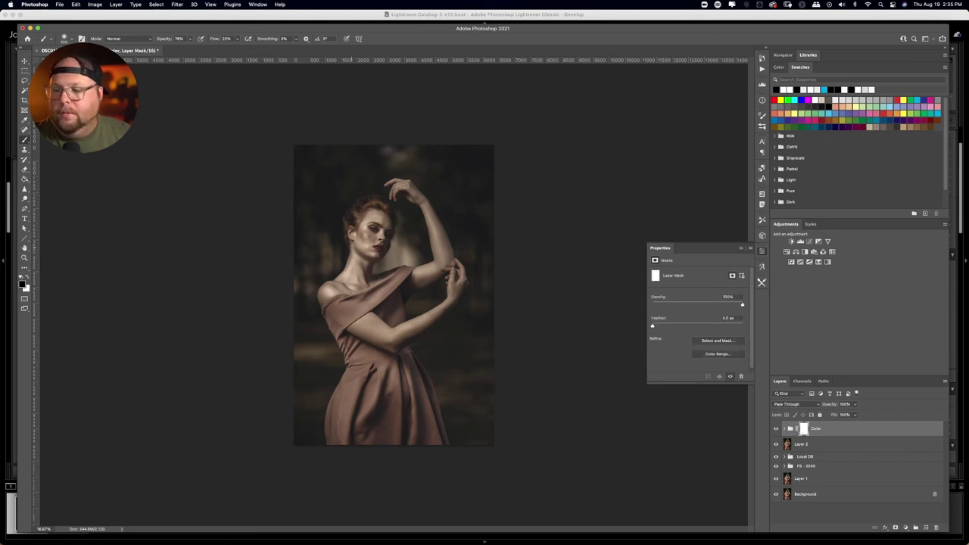
{"action": "left_click_drag", "start_coordinate": [364, 239], "coordinate": [366, 231]}
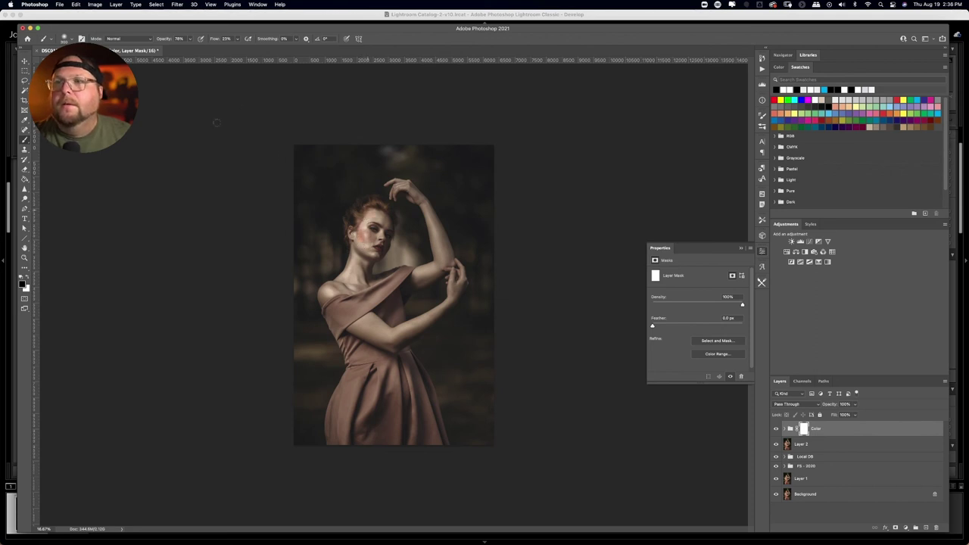
{"action": "left_click", "coordinate": [189, 39]}
{"action": "left_click_drag", "start_coordinate": [190, 48], "coordinate": [270, 49]}
{"action": "left_click", "coordinate": [237, 39]}
{"action": "left_click", "coordinate": [376, 50]}
Paint black over the hair, cheeks, jaw, neck and upper chest to hold back the grade
{"action": "mouse_move", "coordinate": [368, 226]}
{"action": "left_mouse_down"}
{"action": "mouse_move", "coordinate": [359, 210]}
{"action": "mouse_move", "coordinate": [379, 204]}
{"action": "left_mouse_up"}
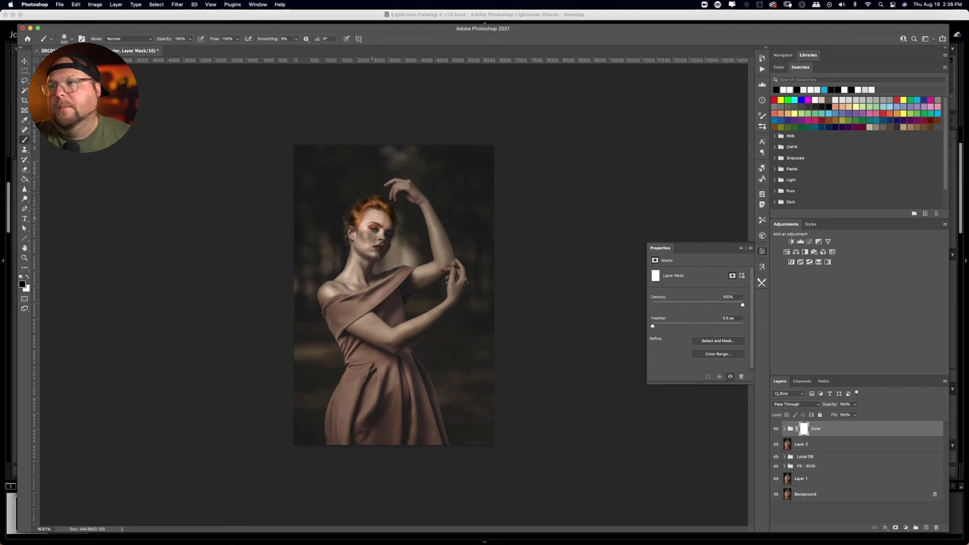
{"action": "left_click_drag", "start_coordinate": [351, 232], "coordinate": [356, 246]}
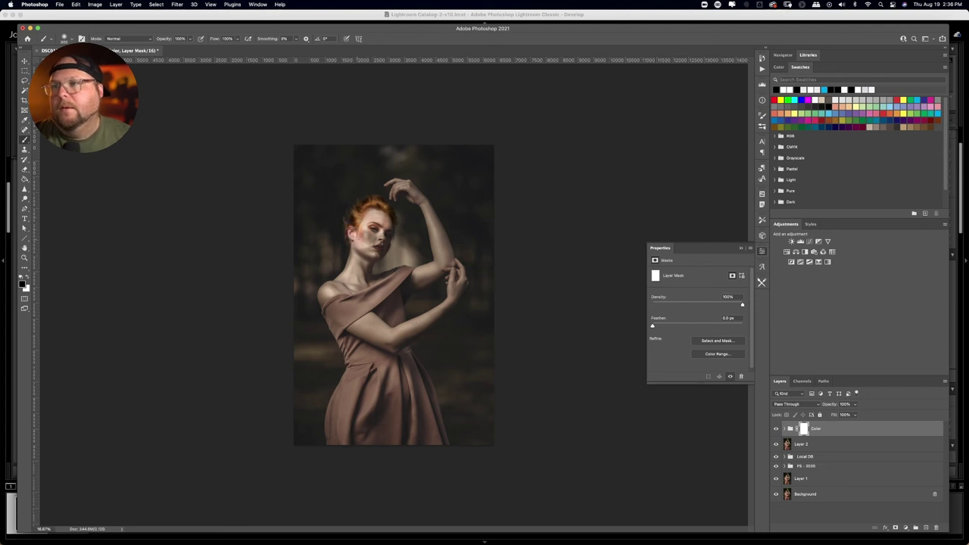
{"action": "left_click_drag", "start_coordinate": [362, 233], "coordinate": [383, 241]}
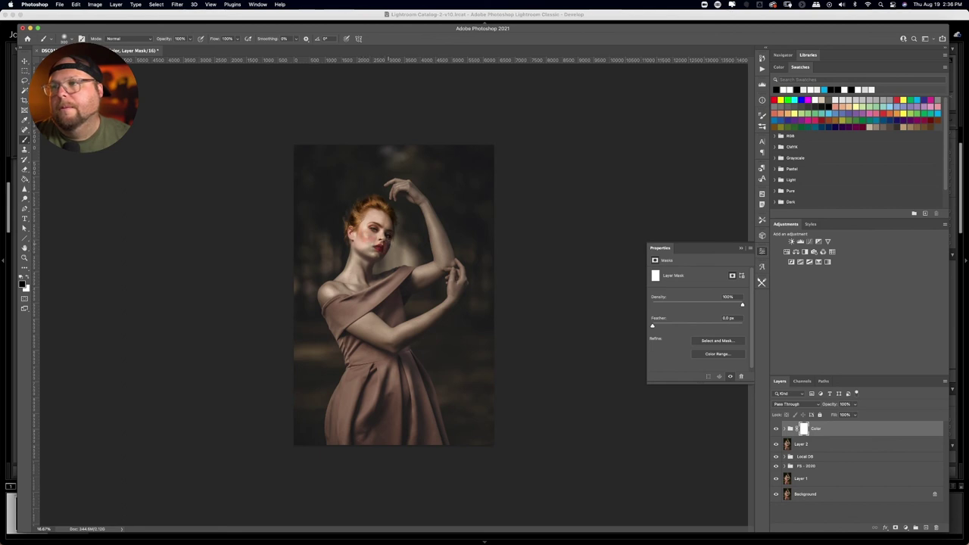
{"action": "left_click_drag", "start_coordinate": [376, 253], "coordinate": [368, 250]}
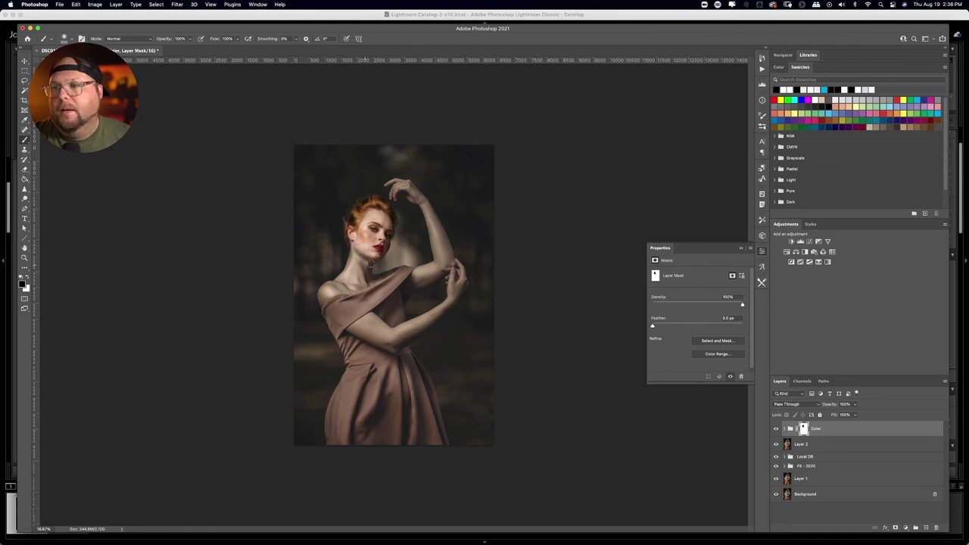
{"action": "mouse_move", "coordinate": [372, 260]}
{"action": "left_mouse_down"}
{"action": "mouse_move", "coordinate": [364, 269]}
{"action": "mouse_move", "coordinate": [354, 256]}
{"action": "mouse_move", "coordinate": [350, 277]}
{"action": "left_mouse_up"}
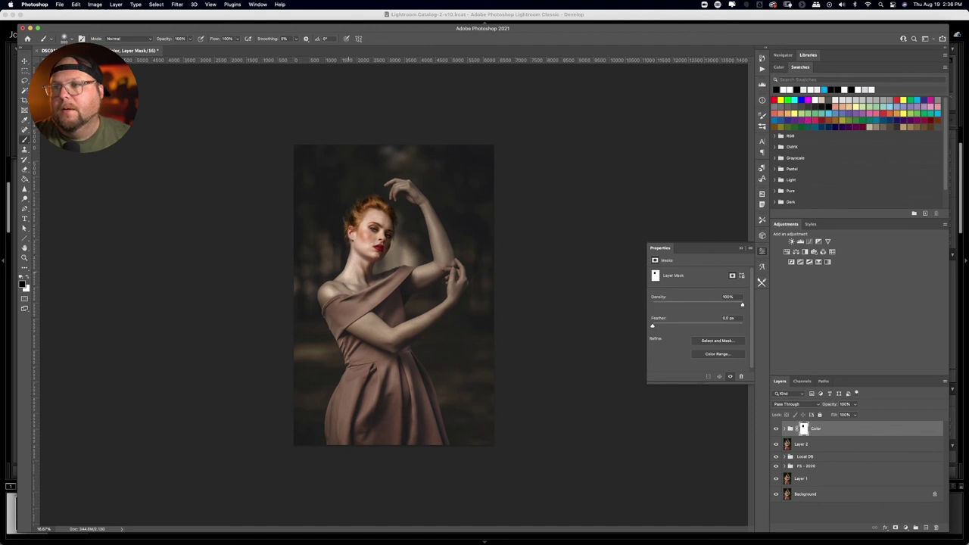
{"action": "mouse_move", "coordinate": [335, 292]}
{"action": "left_mouse_down"}
{"action": "mouse_move", "coordinate": [376, 278]}
{"action": "mouse_move", "coordinate": [332, 282]}
{"action": "left_mouse_up"}
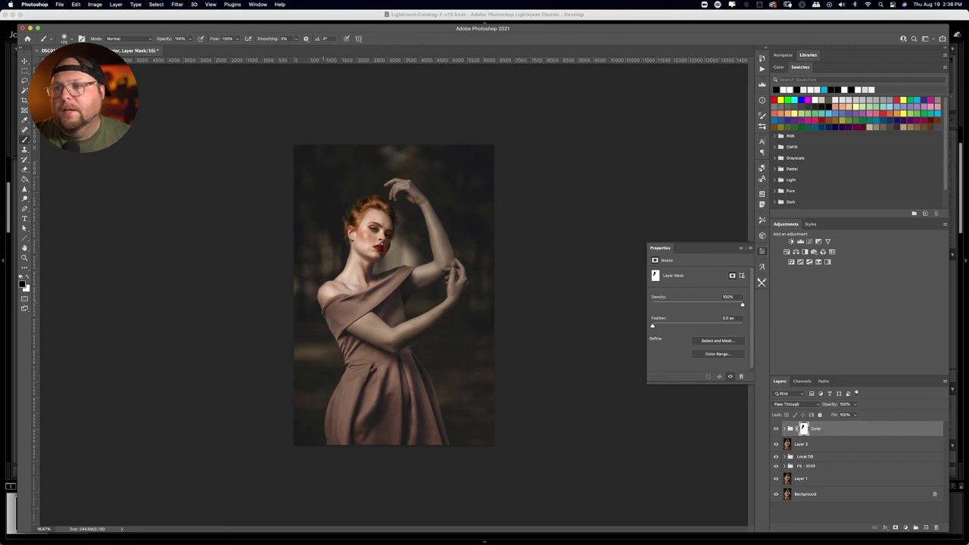
{"action": "key", "text": "x"}
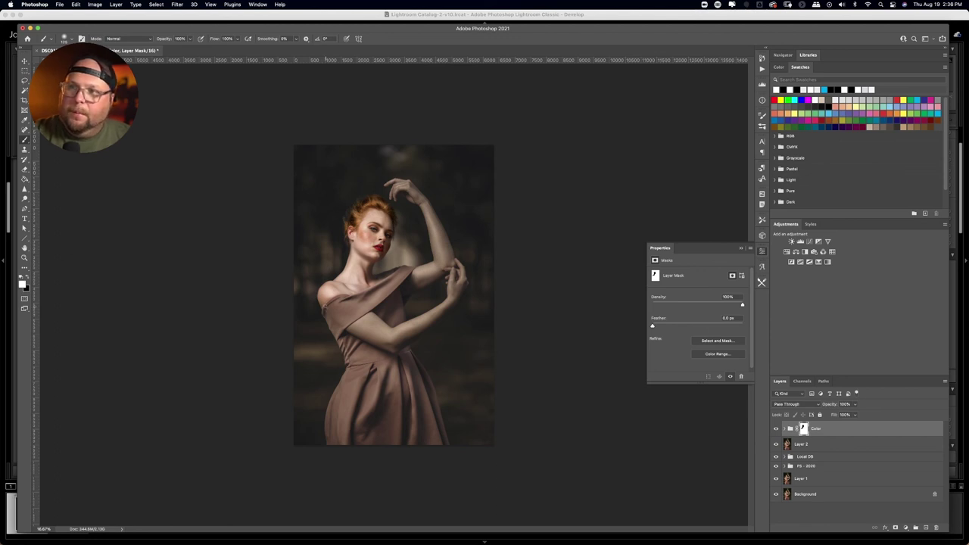
{"action": "key", "text": "x"}
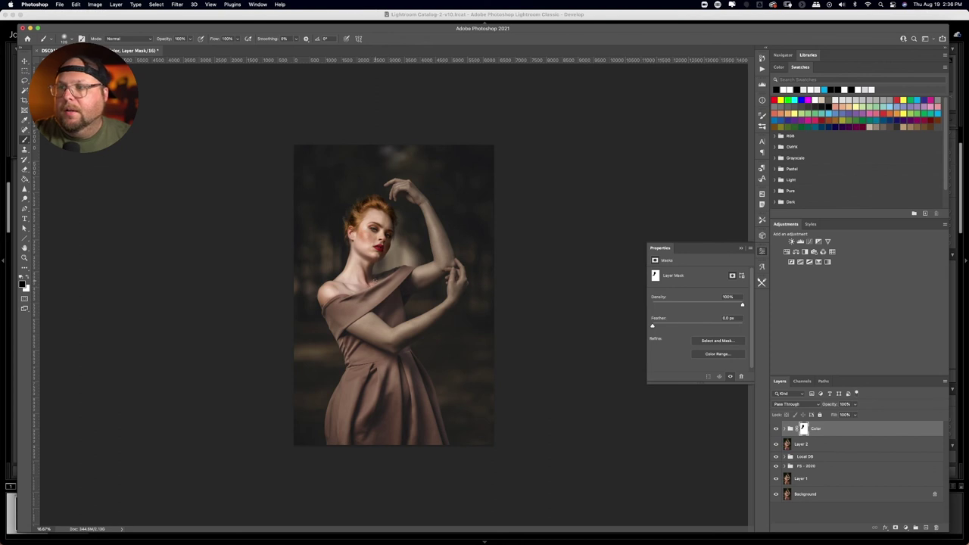
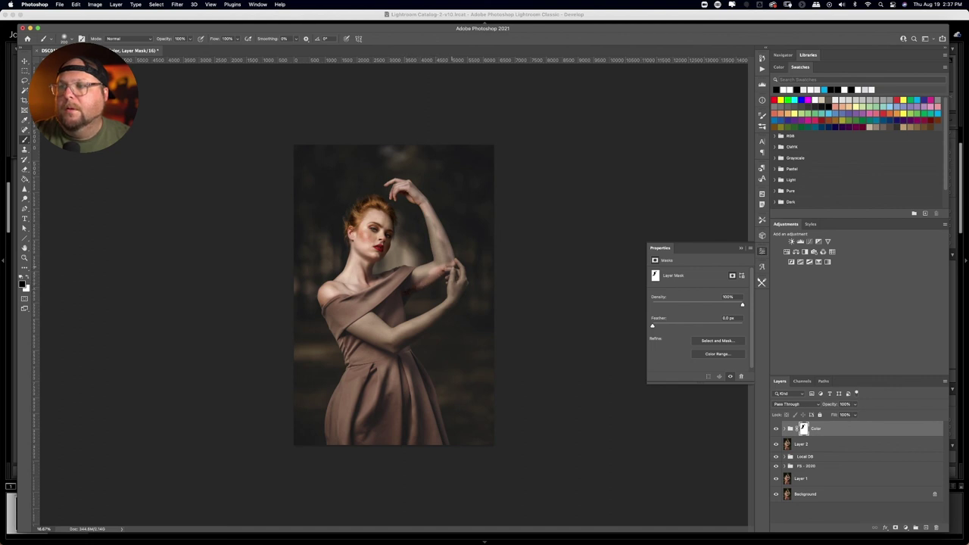
Paint the Color group's mask up the raised forearm and start saving the document
{"action": "left_click_drag", "start_coordinate": [439, 252], "coordinate": [428, 223]}
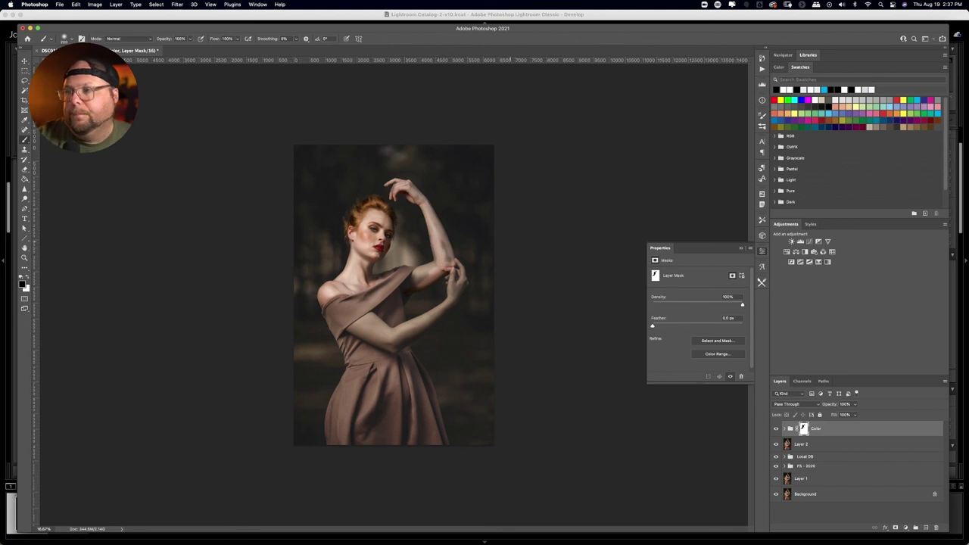
{"action": "key", "text": "super+equal"}
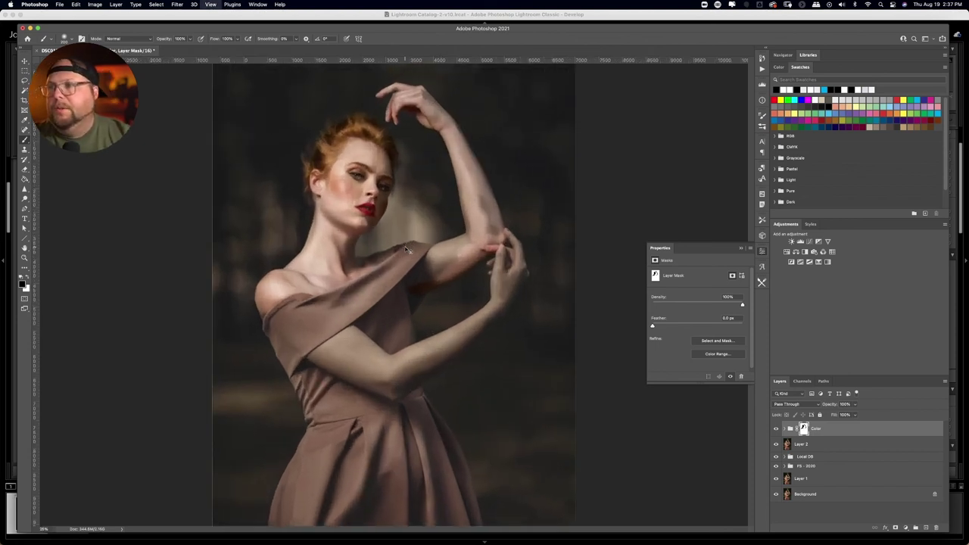
{"action": "key", "text": "super+equal"}
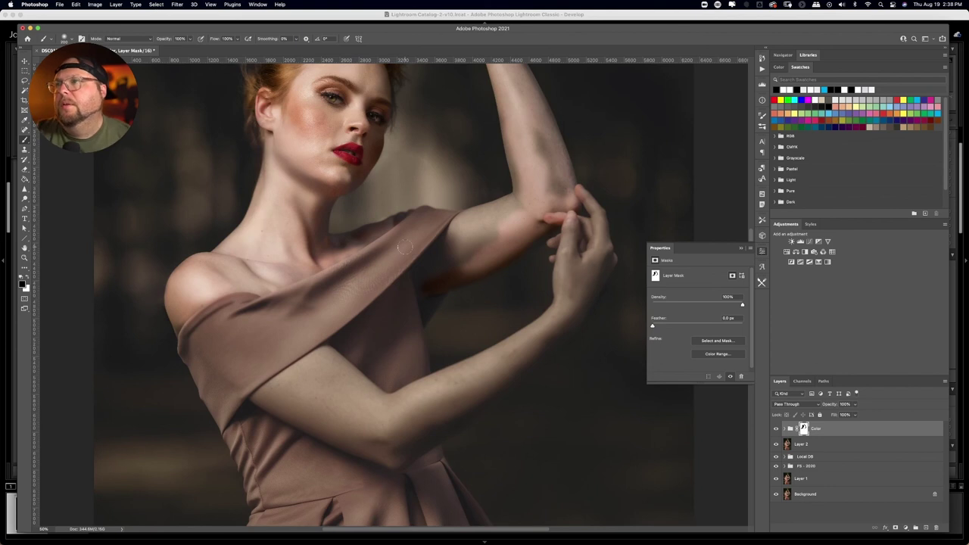
{"action": "key", "text": "super+s"}
Paint the mask down the arm to the elbow and brighten the inner elbow crease
{"action": "scroll", "coordinate": [529, 179], "scroll_direction": "up", "scroll_amount": 3}
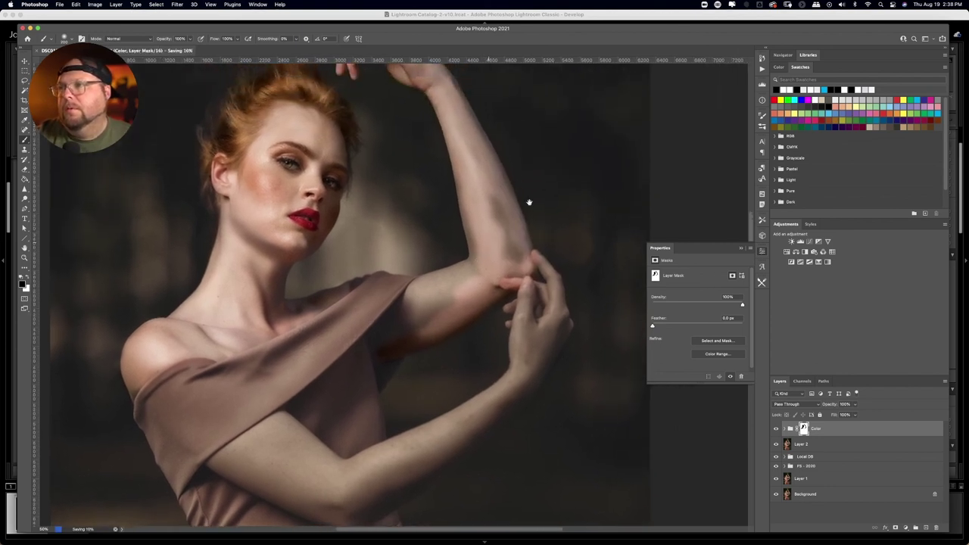
{"action": "mouse_move", "coordinate": [491, 212]}
{"action": "left_mouse_down"}
{"action": "mouse_move", "coordinate": [494, 237]}
{"action": "mouse_move", "coordinate": [523, 249]}
{"action": "left_mouse_up"}
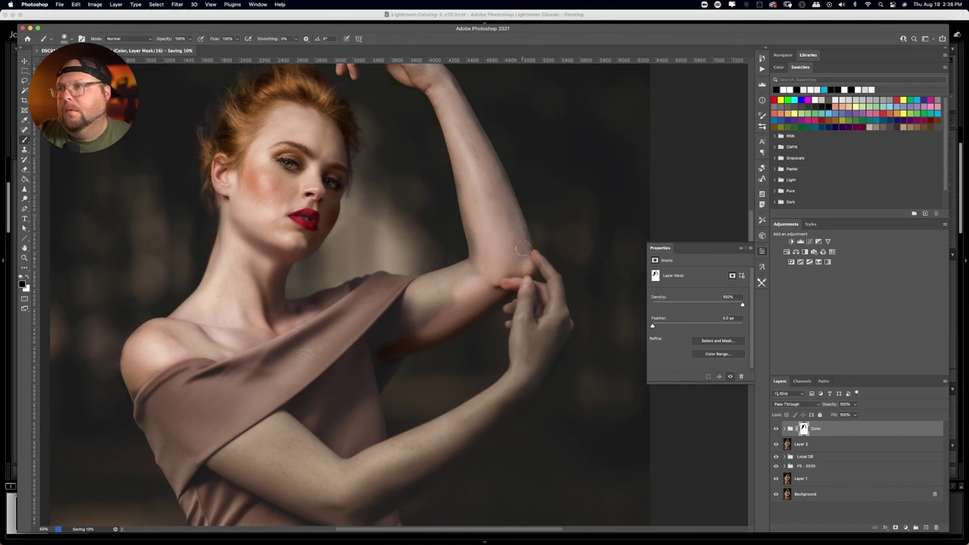
{"action": "left_click_drag", "start_coordinate": [509, 185], "coordinate": [512, 174]}
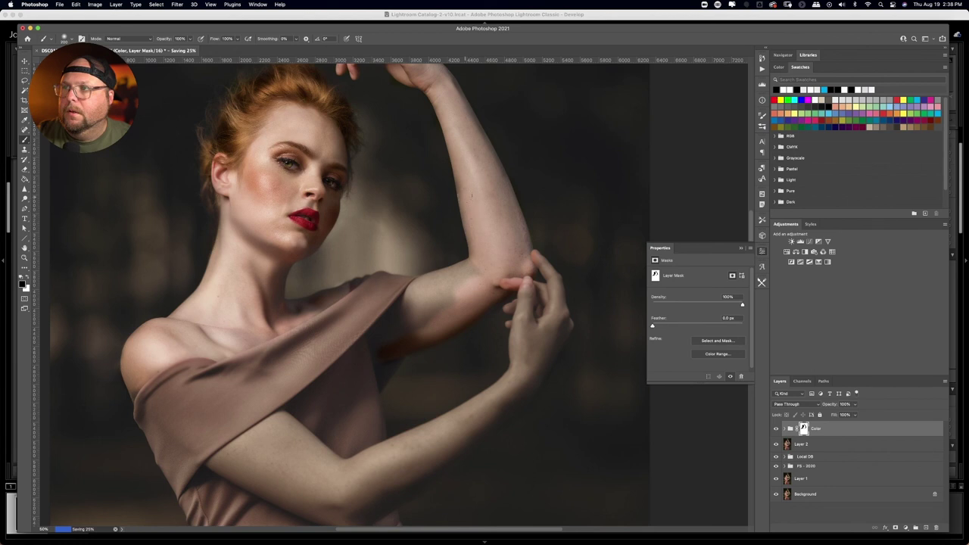
{"action": "mouse_move", "coordinate": [471, 267]}
{"action": "left_mouse_down"}
{"action": "mouse_move", "coordinate": [427, 289]}
{"action": "mouse_move", "coordinate": [425, 279]}
{"action": "mouse_move", "coordinate": [392, 317]}
{"action": "mouse_move", "coordinate": [385, 348]}
{"action": "mouse_move", "coordinate": [454, 287]}
{"action": "left_mouse_up"}
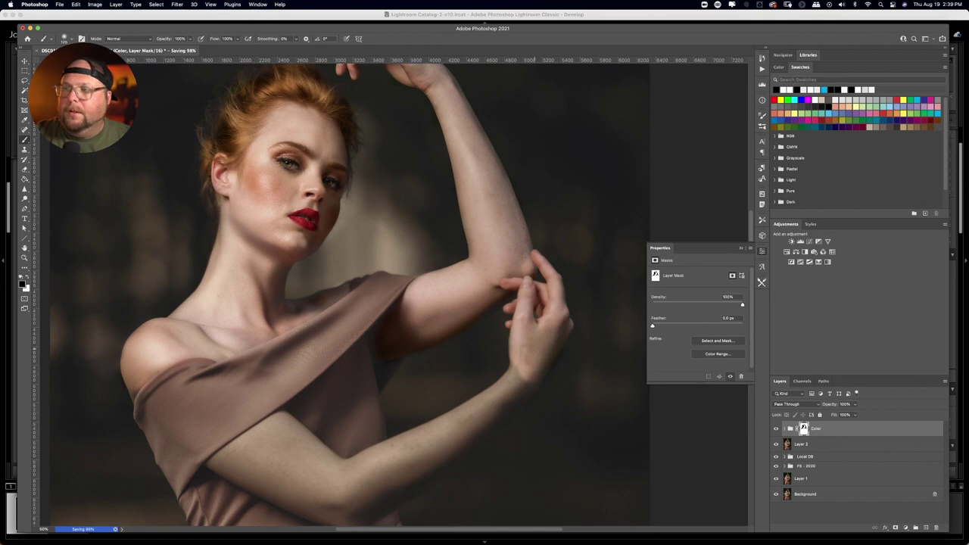
Wait for the save to fail with a 4 GB limit warning offering Large File Format
{"action": "scroll", "coordinate": [521, 381], "scroll_direction": "down", "scroll_amount": 5}
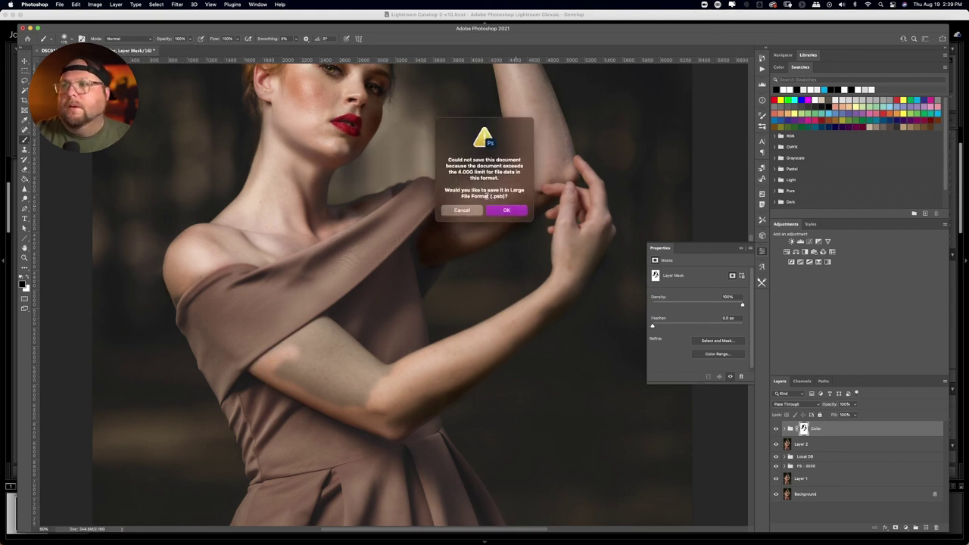
Decline Large File Format and dismiss the TIFF 4 GB size-limit warning
{"action": "left_click", "coordinate": [474, 212]}
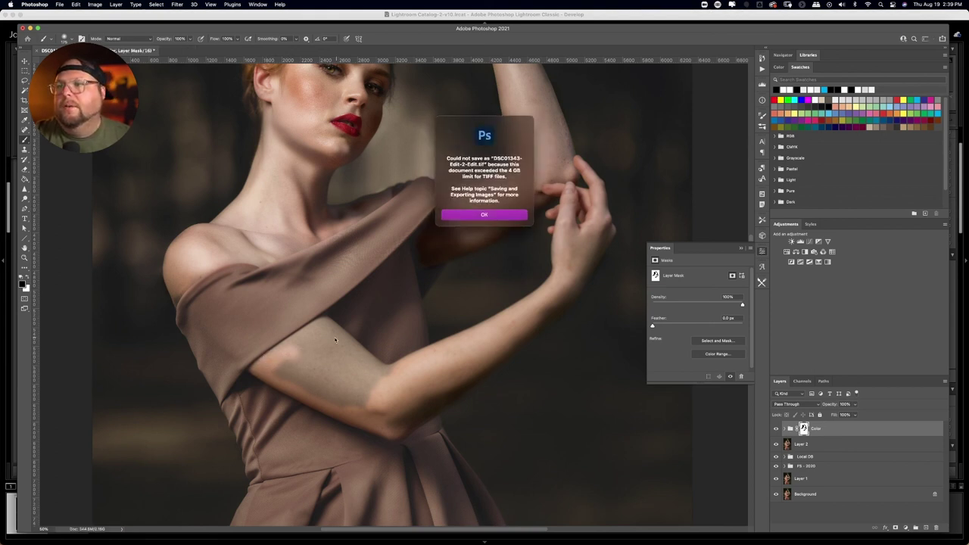
{"action": "left_click", "coordinate": [491, 214]}
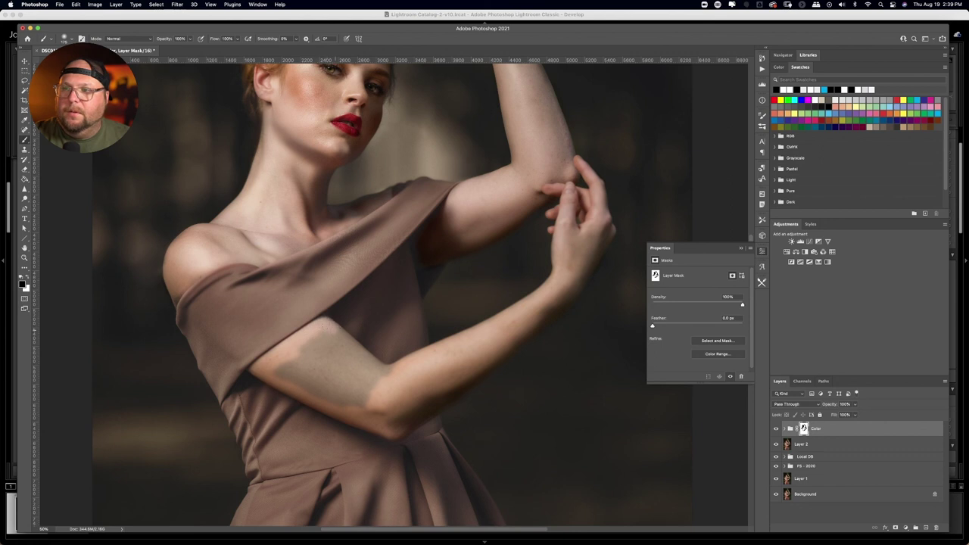
Paint the grey patch off the forearm in black on the mask, then fit the image on screen
{"action": "mouse_move", "coordinate": [368, 375]}
{"action": "left_mouse_down"}
{"action": "mouse_move", "coordinate": [341, 402]}
{"action": "mouse_move", "coordinate": [285, 374]}
{"action": "mouse_move", "coordinate": [329, 339]}
{"action": "mouse_move", "coordinate": [362, 367]}
{"action": "mouse_move", "coordinate": [310, 386]}
{"action": "left_mouse_up"}
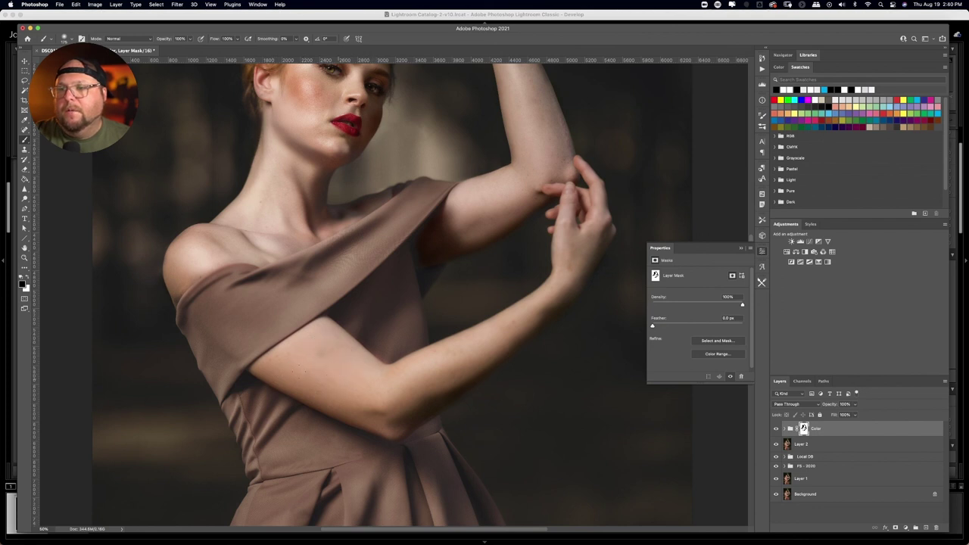
{"action": "key", "text": "x"}
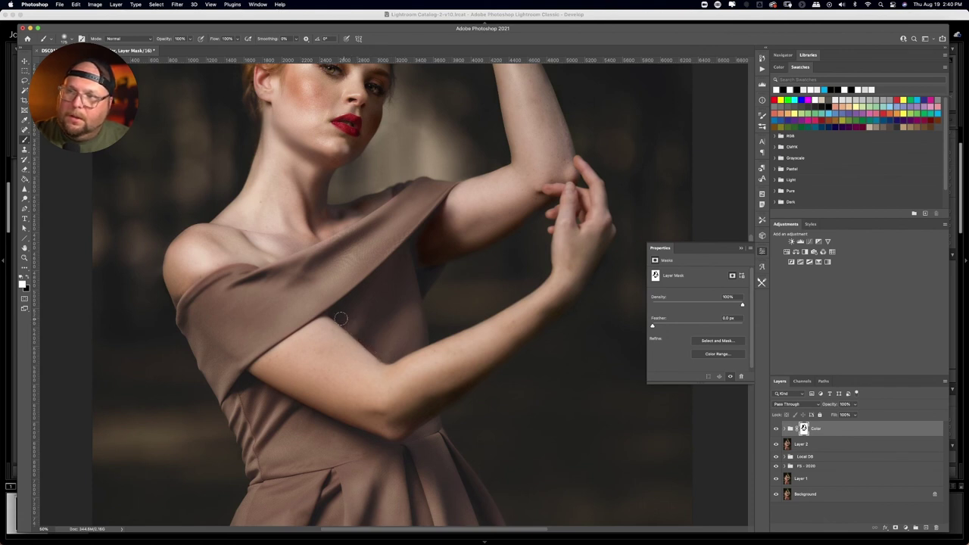
{"action": "key", "text": "x"}
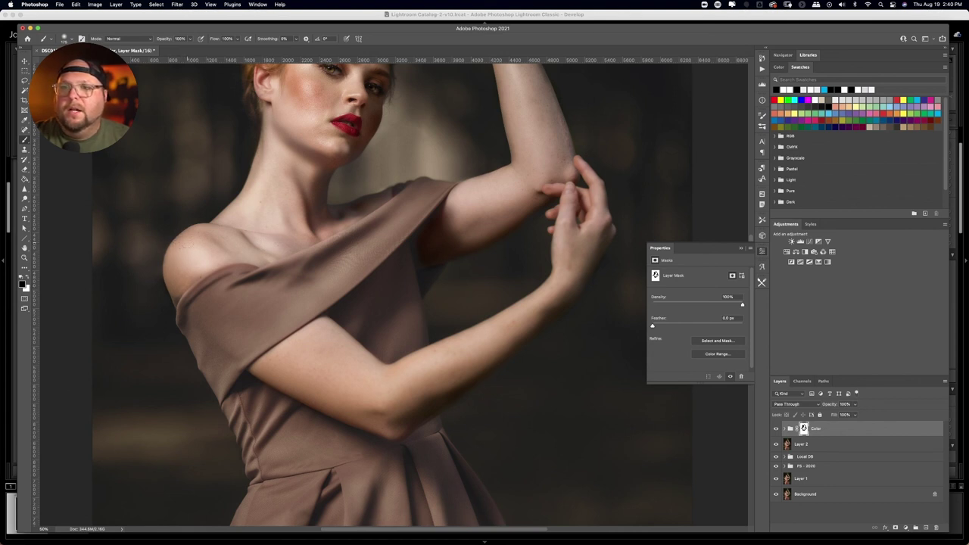
{"action": "key", "text": "super+minus"}
{"action": "key", "text": "super+minus"}
{"action": "key", "text": "super+minus"}
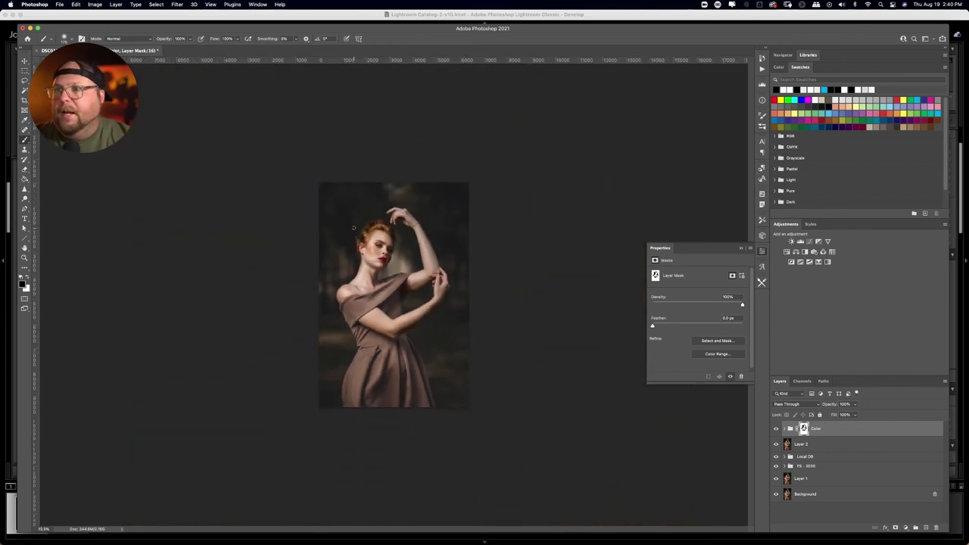
{"action": "key", "text": "super+plus"}
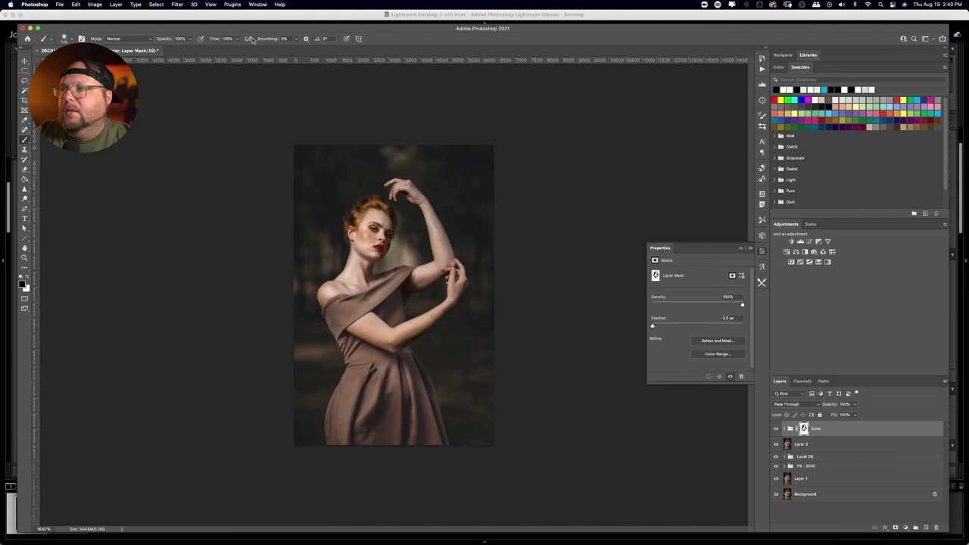
Lower the Color group's mask Density to 61% in the Properties panel
{"action": "left_click", "coordinate": [256, 4]}
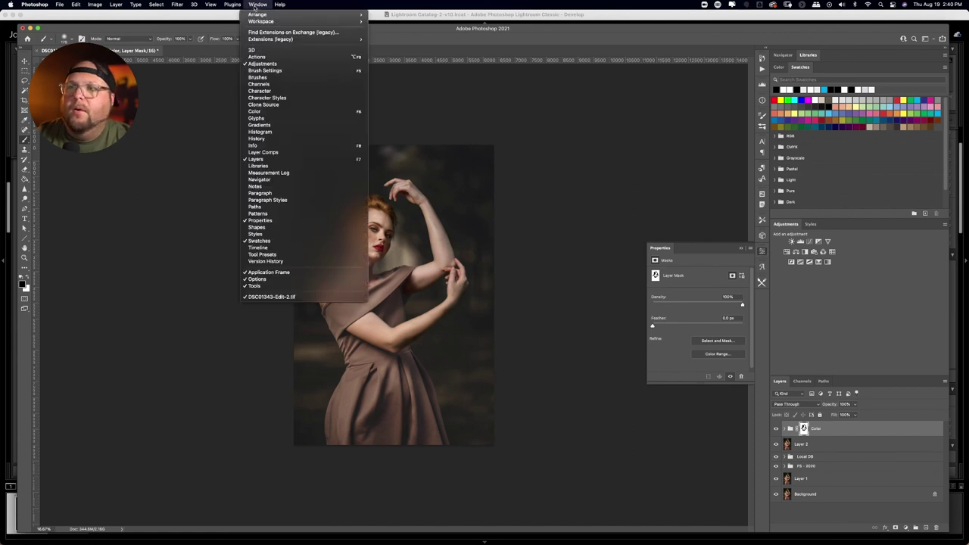
{"action": "left_click", "coordinate": [698, 274]}
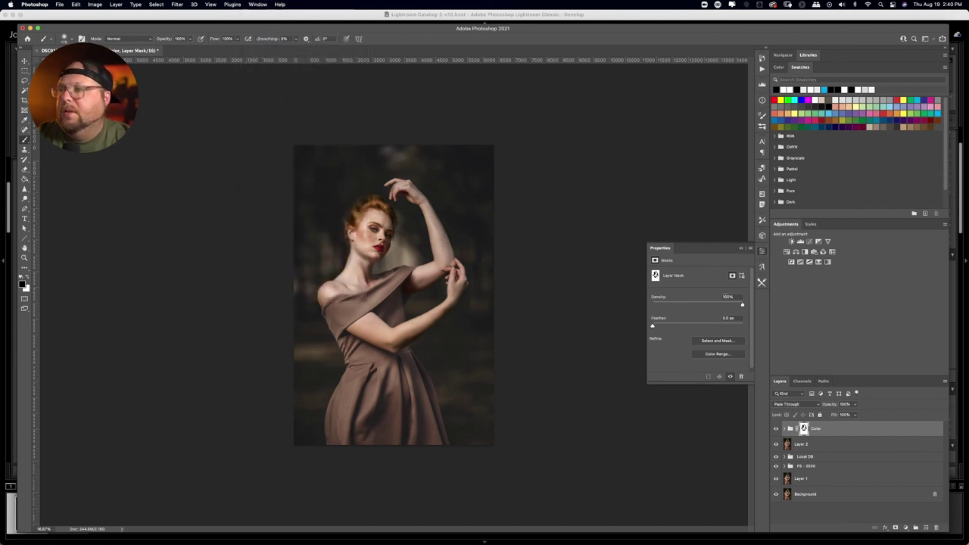
{"action": "left_click_drag", "start_coordinate": [742, 305], "coordinate": [698, 305]}
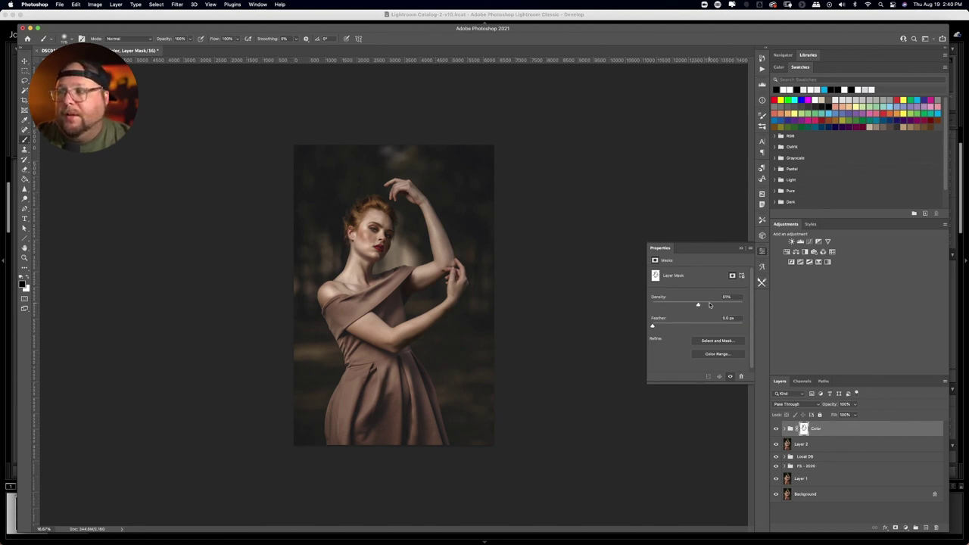
Zoom in to inspect the face and shoulders, then fit the whole portrait in the window
{"action": "key", "text": "v"}
{"action": "key", "text": "super+equal"}
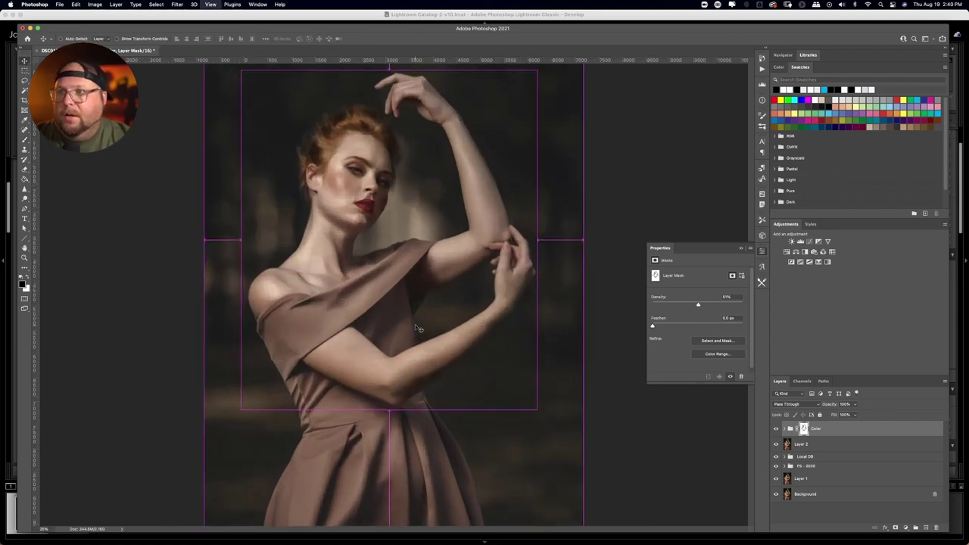
{"action": "key", "text": "super+equal"}
{"action": "left_click_drag", "start_coordinate": [320, 223], "coordinate": [342, 352]}
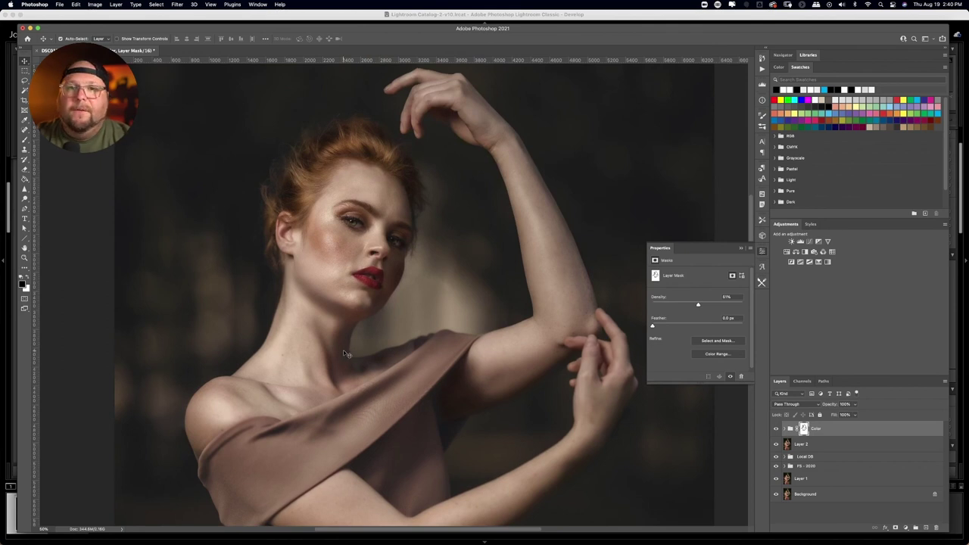
{"action": "key", "text": "super+minus"}
{"action": "key", "text": "super+minus"}
{"action": "key", "text": "super+minus"}
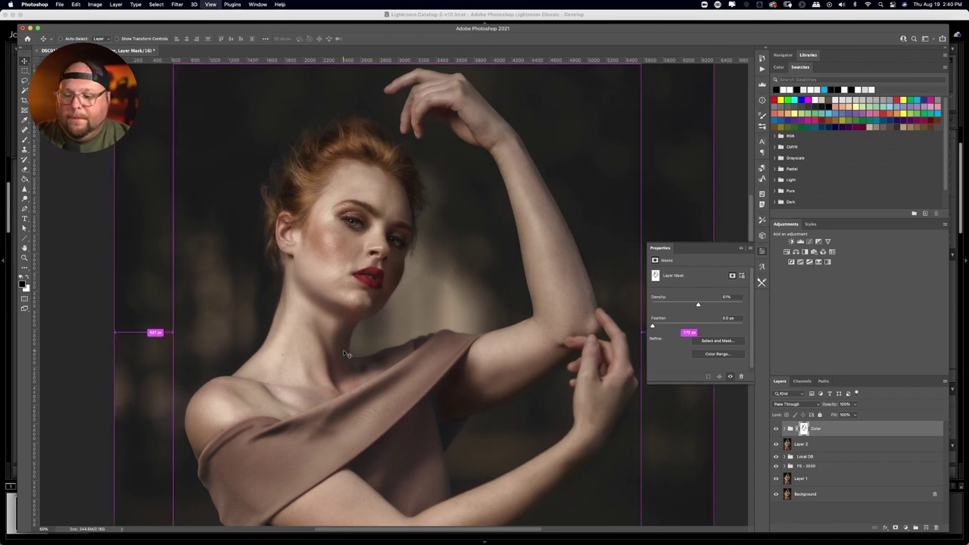
{"action": "key", "text": "super+0"}
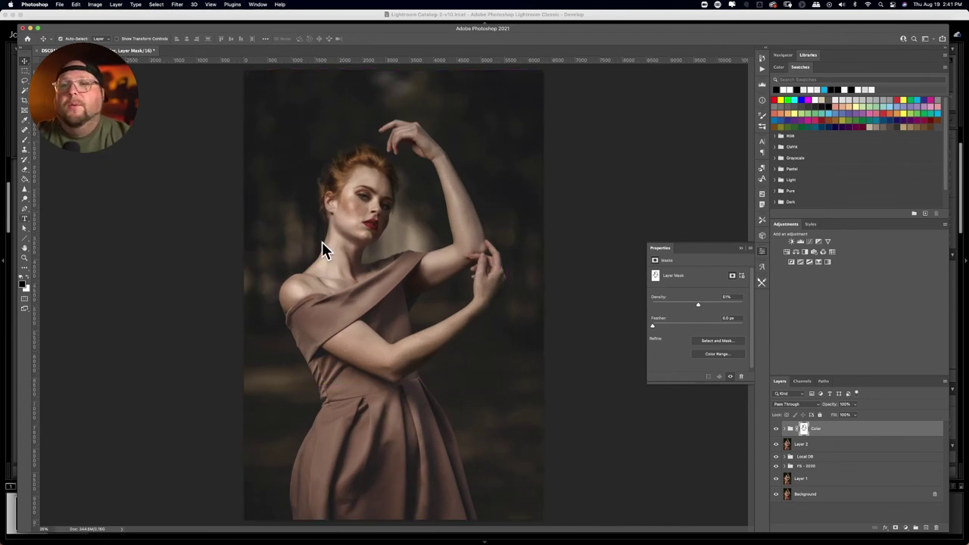
Start a signature text layer beside the forearm in the Stay Rad - Demo font
{"action": "key", "text": "t"}
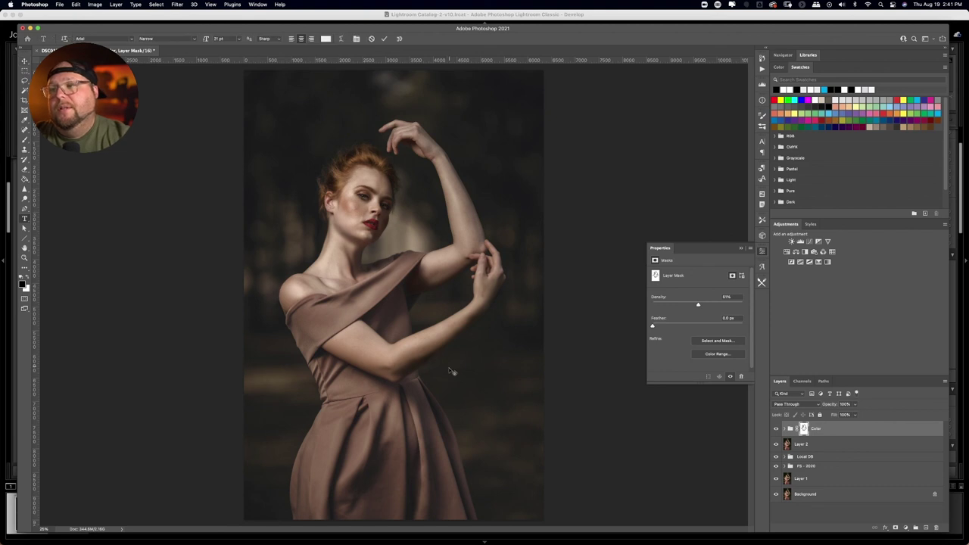
{"action": "left_click", "coordinate": [446, 365]}
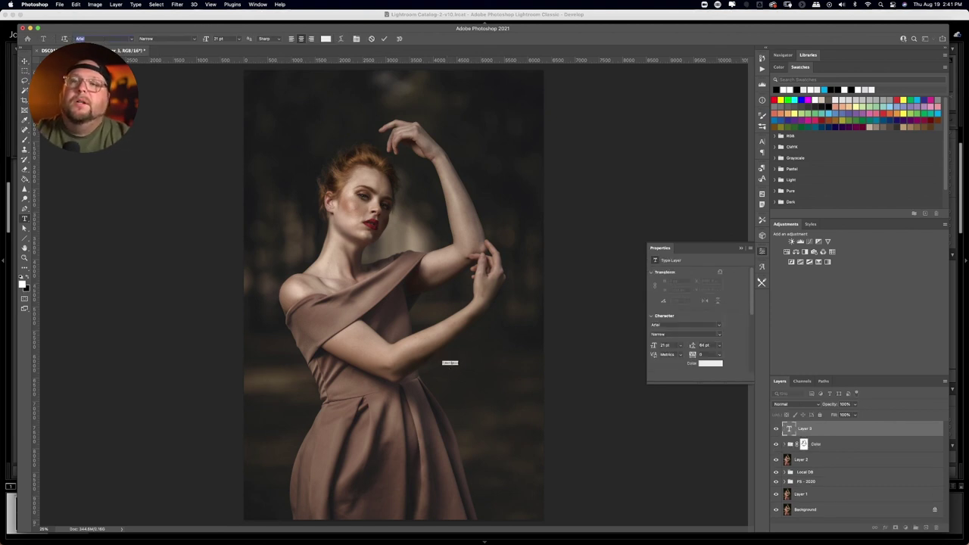
{"action": "type", "text": "Stay Red - Demo"}
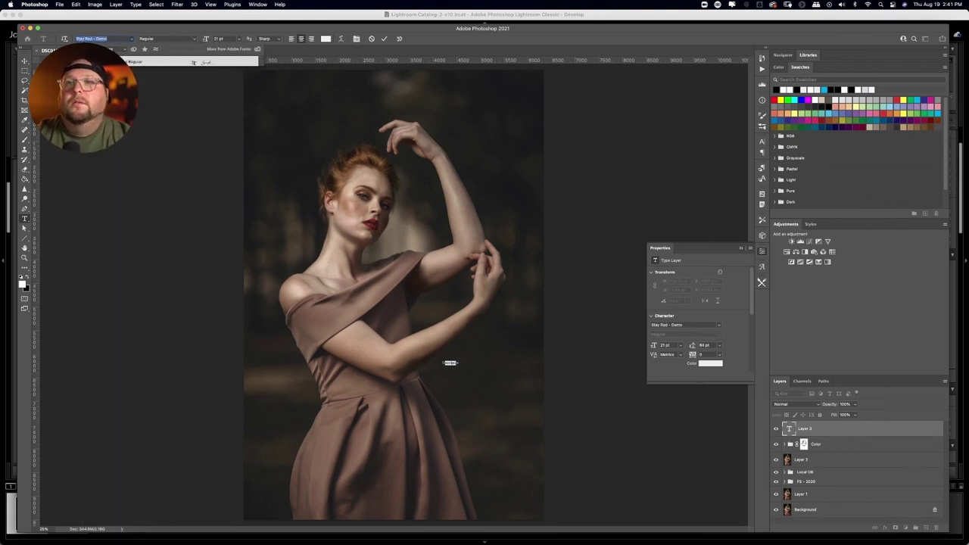
{"action": "key", "text": "Return"}
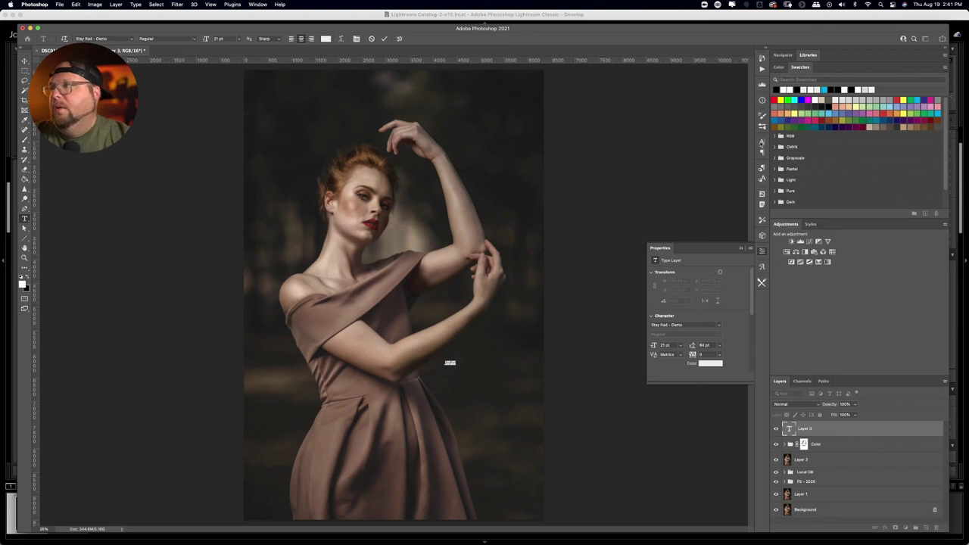
Enlarge the signature to 136 pt in the Character panel and commit it
{"action": "left_click", "coordinate": [762, 143]}
{"action": "left_click_drag", "start_coordinate": [676, 164], "coordinate": [718, 169]}
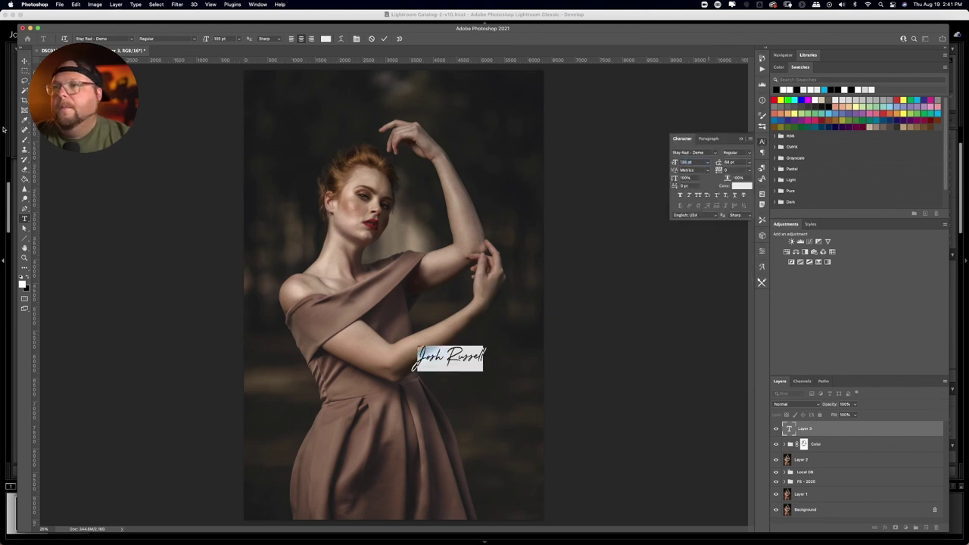
{"action": "left_click", "coordinate": [25, 62]}
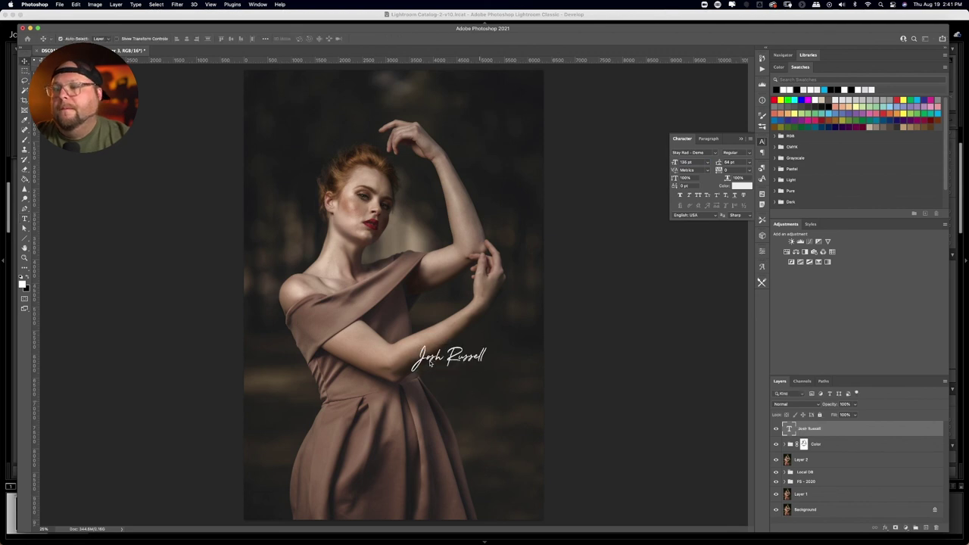
Move the signature lower right, below the forearm, and scale it to about 48% (79.46 pt)
{"action": "left_click_drag", "start_coordinate": [435, 360], "coordinate": [454, 371]}
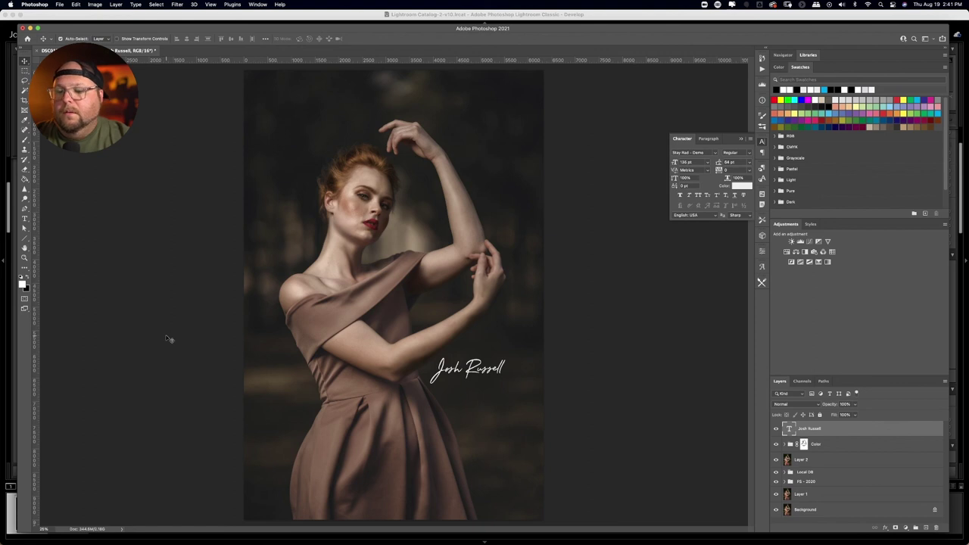
{"action": "key", "text": "super+t"}
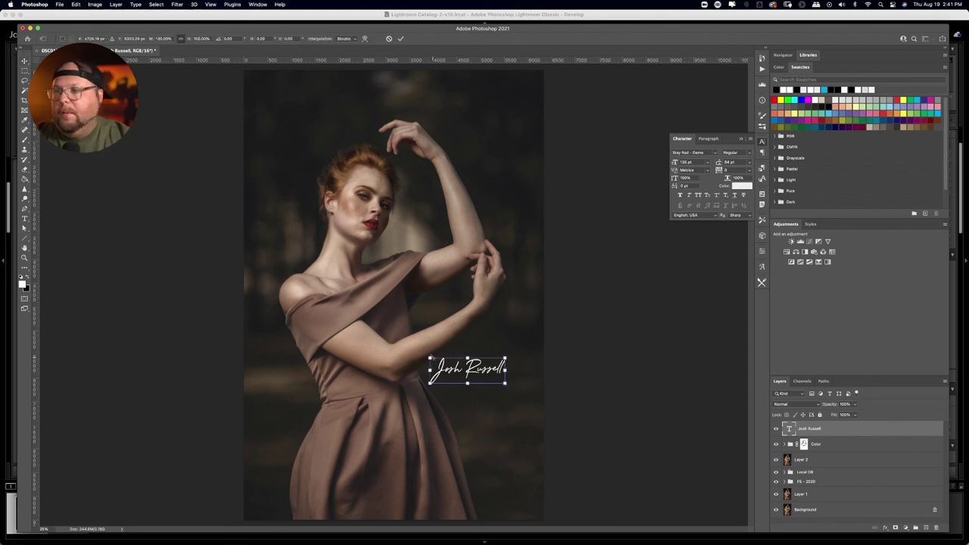
{"action": "left_click_drag", "start_coordinate": [430, 358], "coordinate": [466, 372]}
{"action": "key", "text": "Return"}
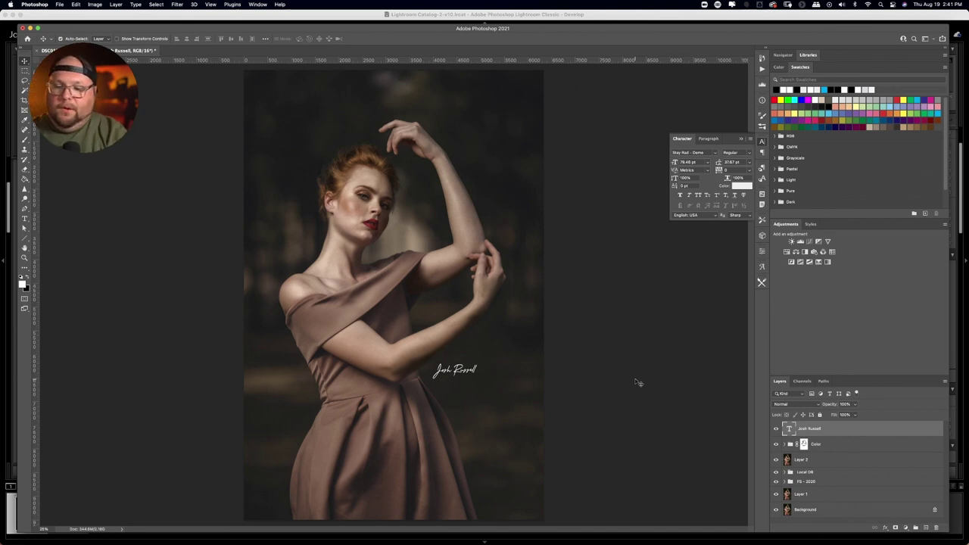
{"action": "key", "text": "super+plus"}
{"action": "key", "text": "super+plus"}
{"action": "key", "text": "super+plus"}
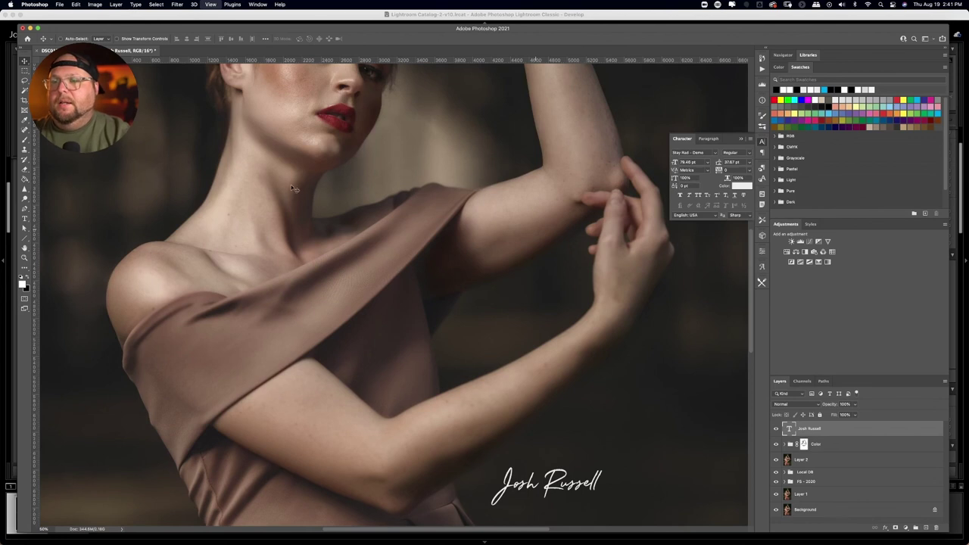
{"action": "key", "text": "super+plus"}
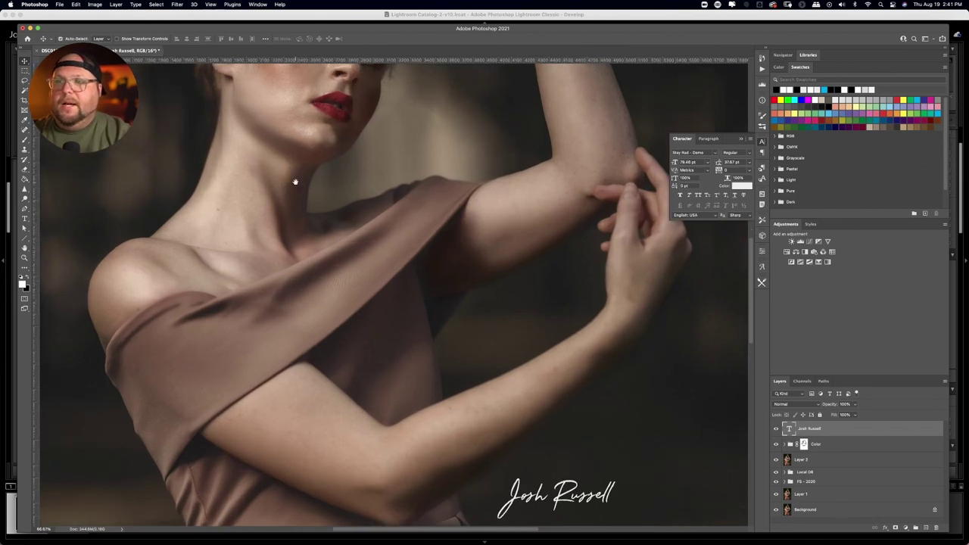
{"action": "scroll", "coordinate": [299, 197], "scroll_direction": "up", "scroll_amount": 5}
{"action": "scroll", "coordinate": [336, 344], "scroll_direction": "up", "scroll_amount": 5}
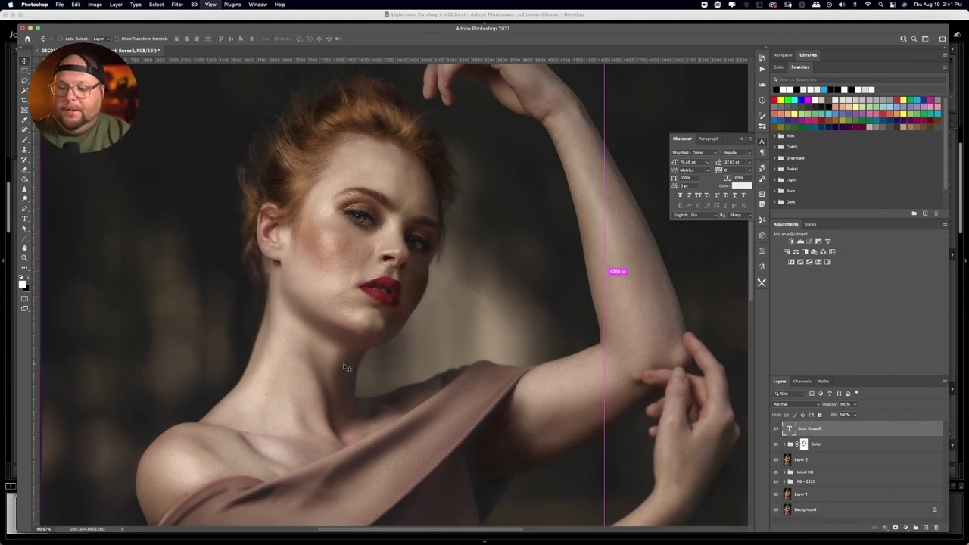
{"action": "key", "text": "super+0"}
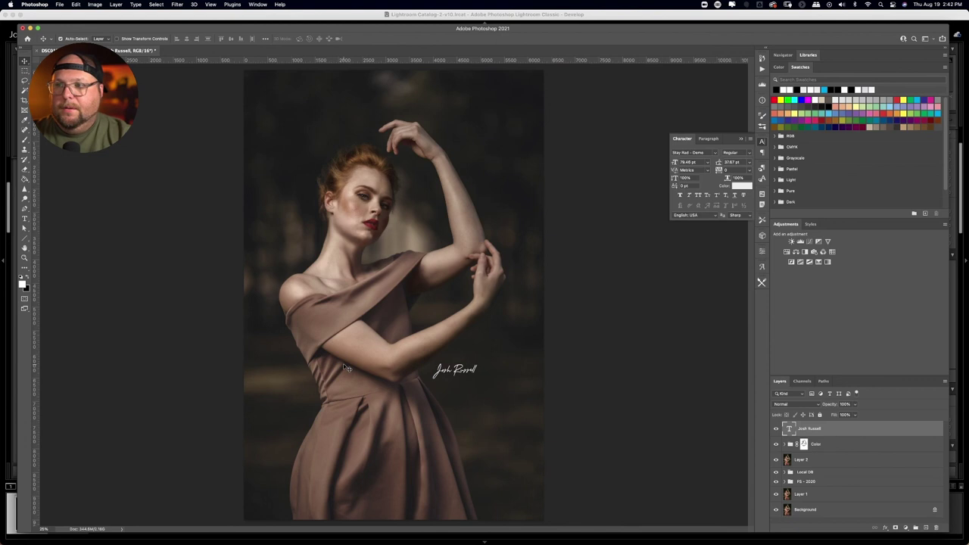